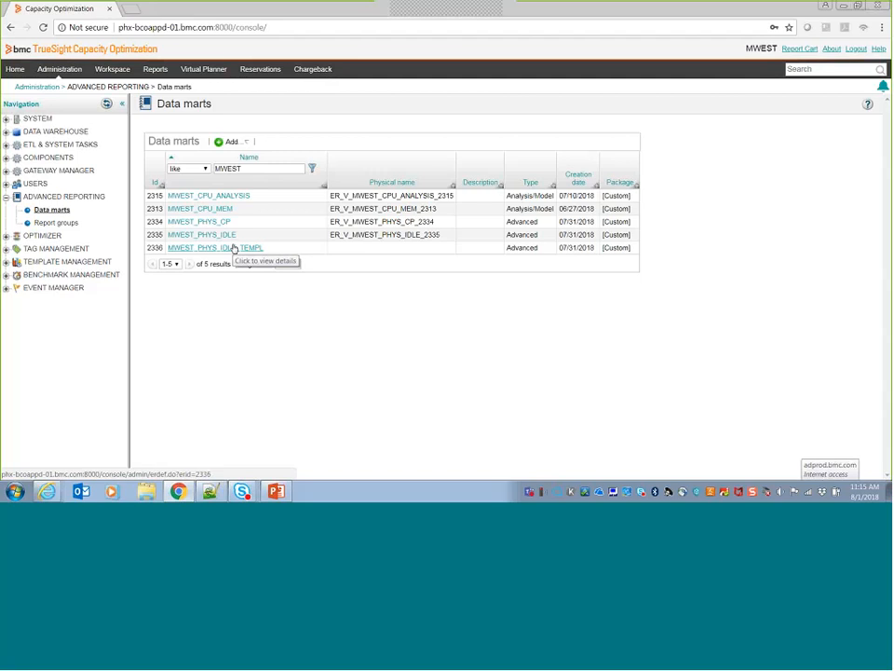
Start a new data mart based on SQL with the default capacity view purpose and summary content, and proceed to its configuration
left_click(247, 142)
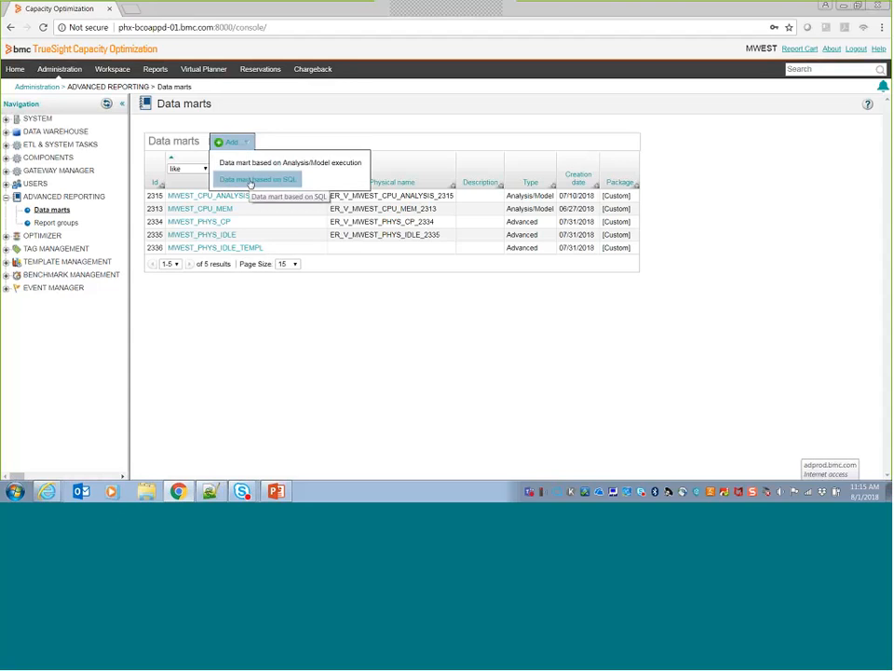
left_click(249, 184)
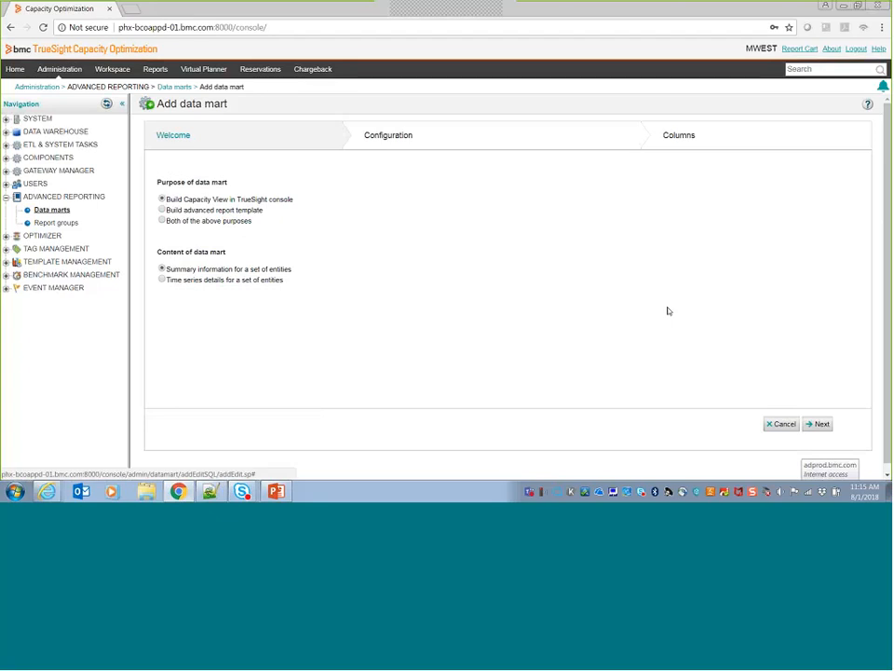
left_click(817, 424)
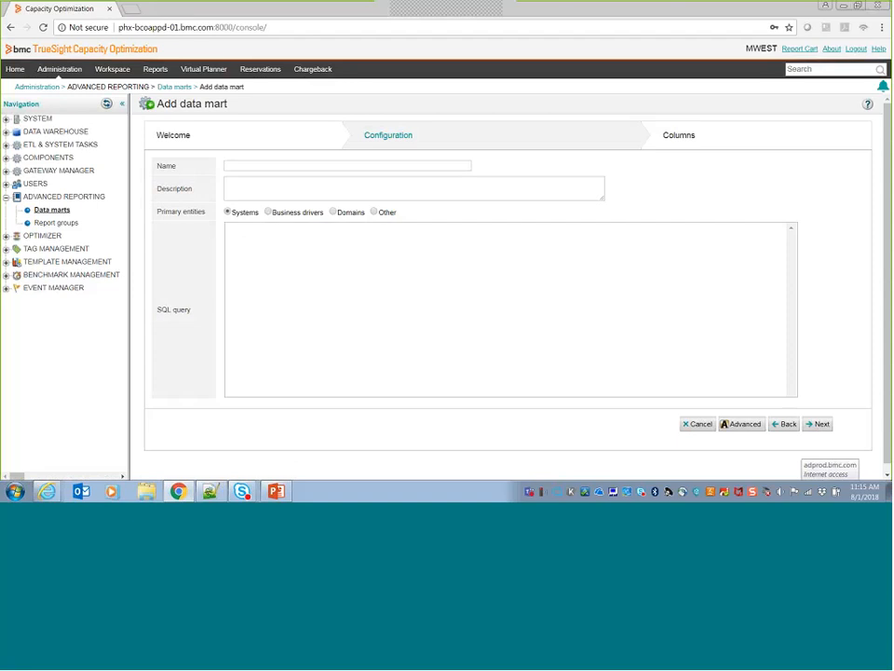
Name the data mart MWEST_PHYS_IDLE_DETECT
left_click(295, 165)
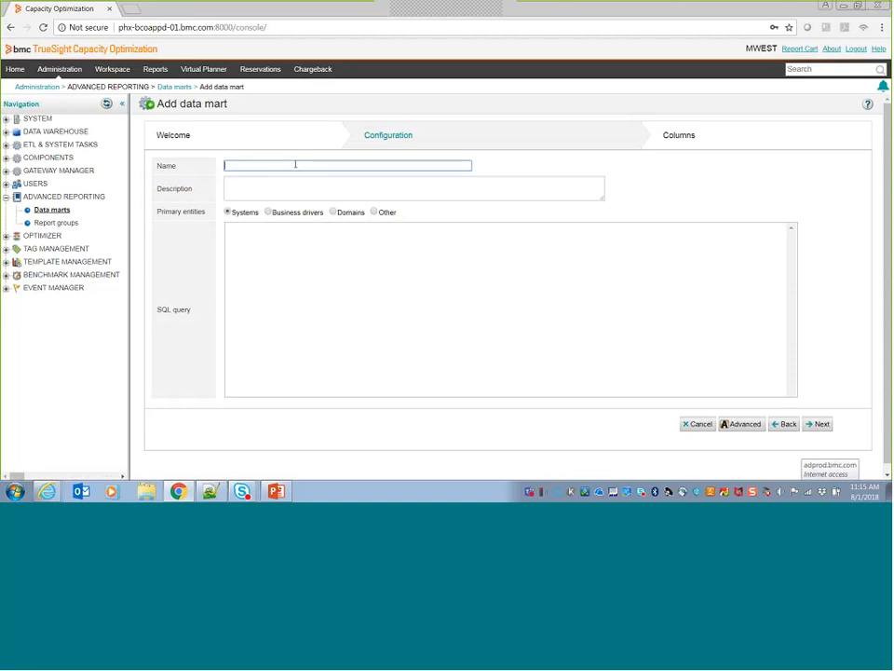
type("MWE")
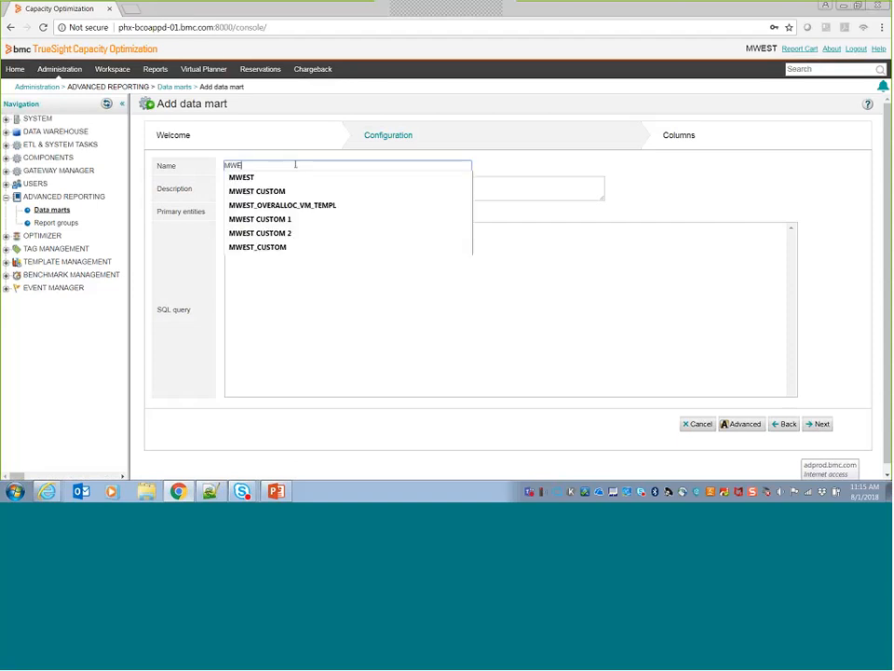
type("ST_")
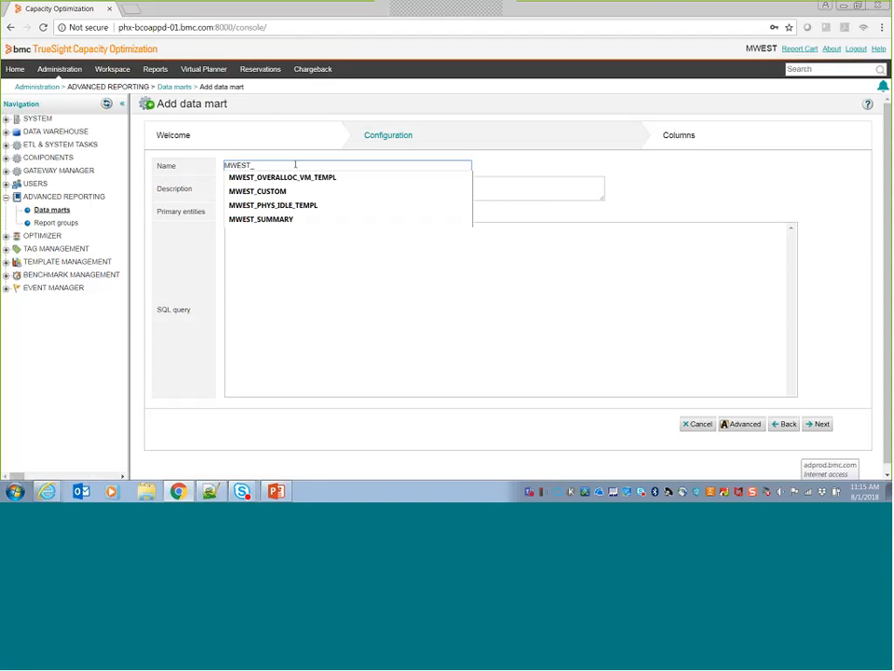
type("P")
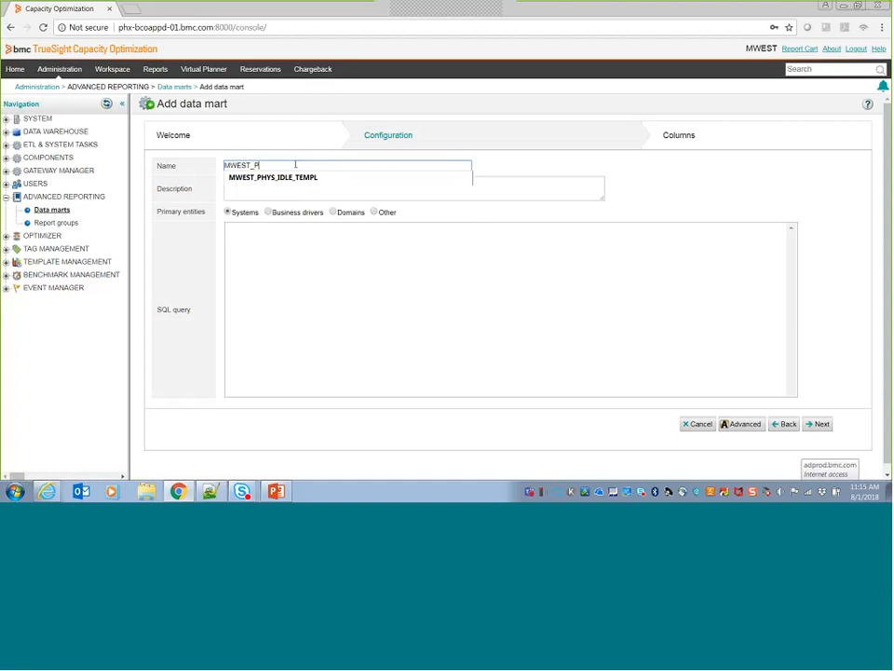
type("HYS_IDLE_D")
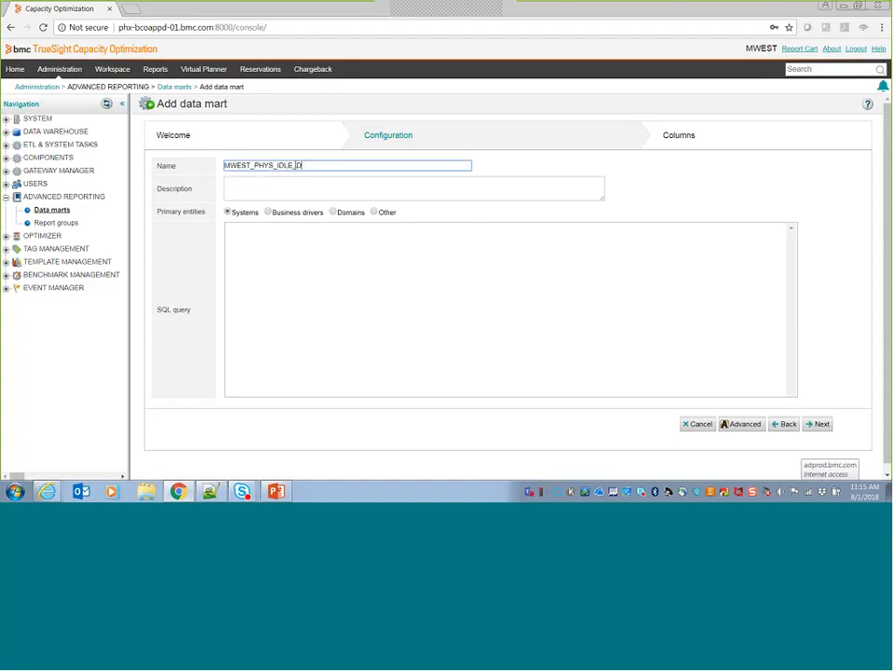
type("ETECT")
left_click(294, 215)
left_click(231, 229)
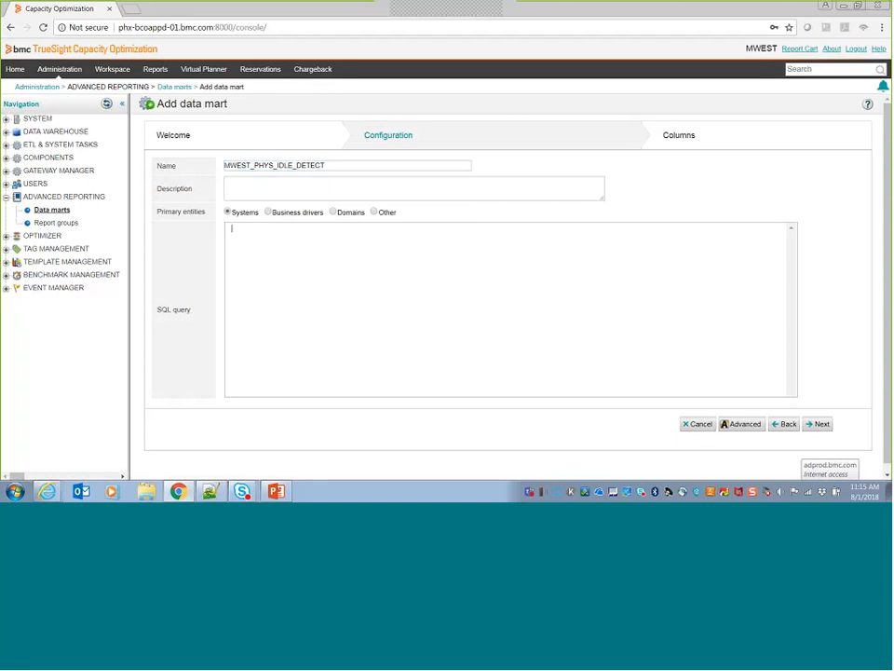
Copy the entire idle-detection SQL query from Notepad++ and paste it into the data mart's SQL query field
left_click(275, 190)
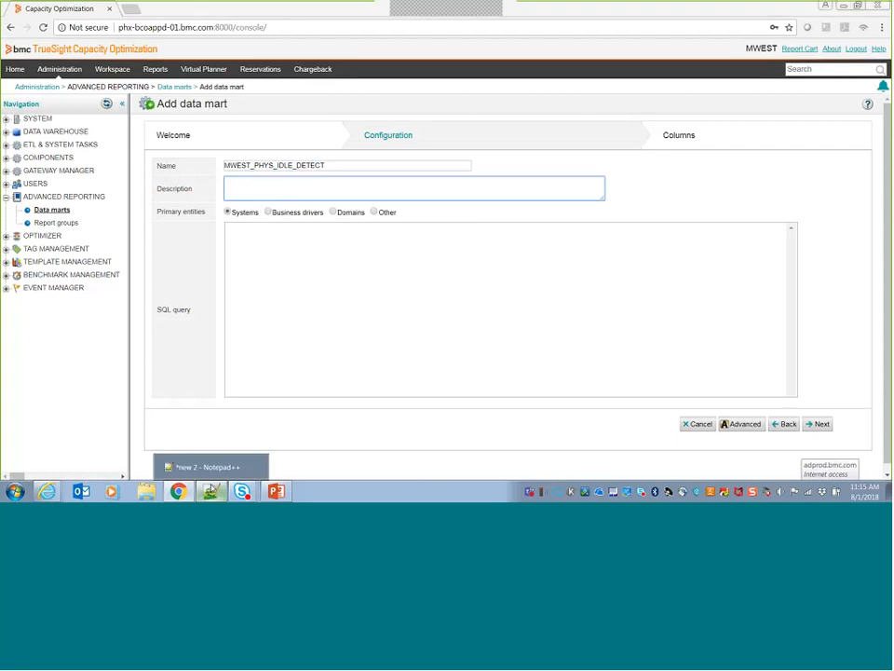
left_click(211, 489)
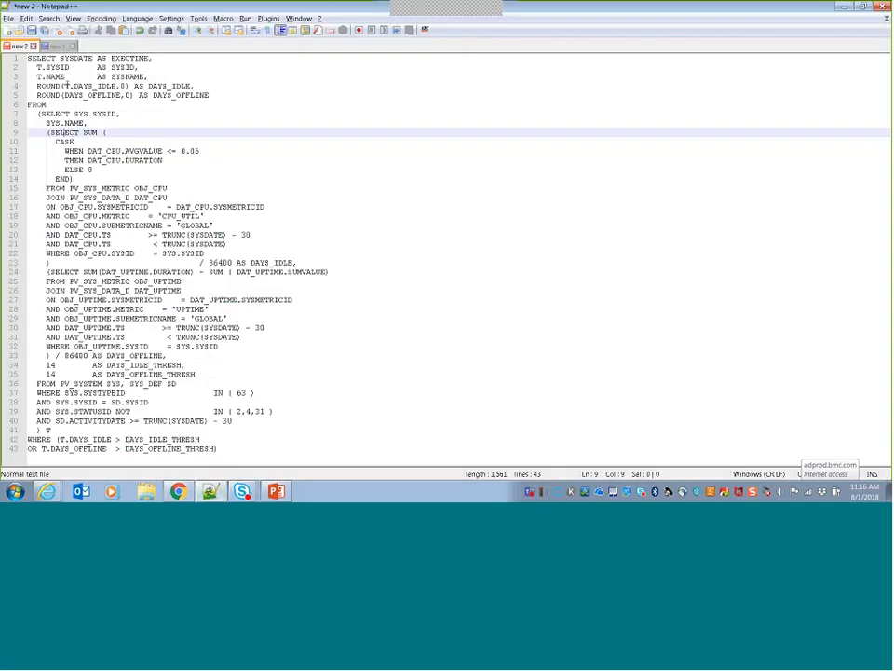
key("ctrl+a")
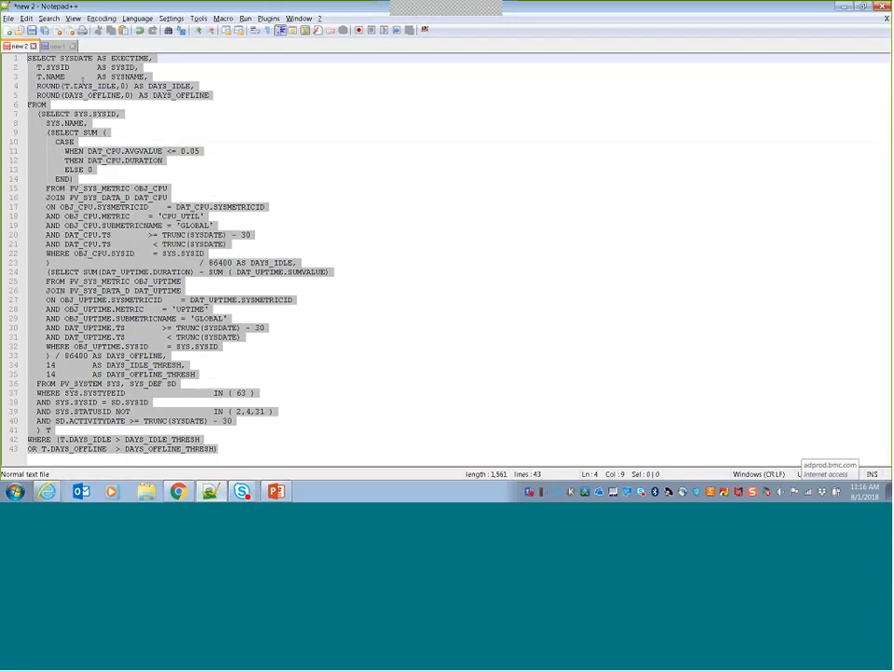
key("alt+Tab")
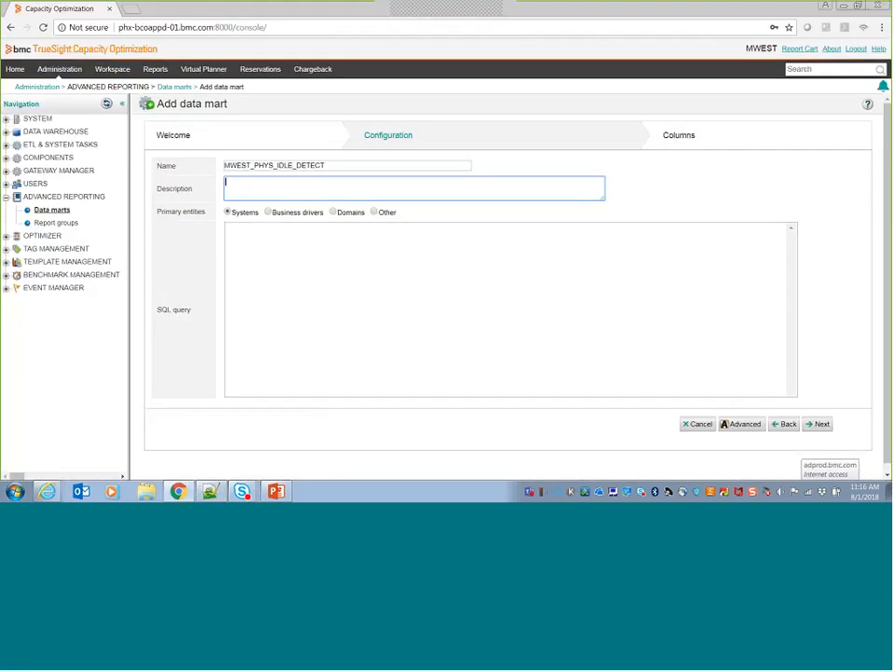
left_click(790, 339)
key("ctrl+v")
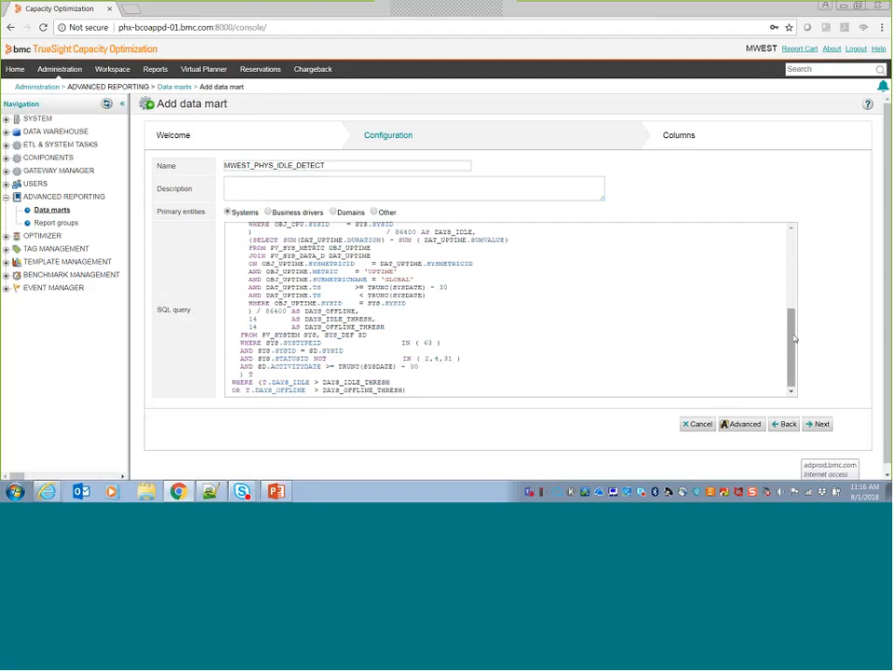
Review the CPU_UTIL and UPTIME metrics and the system type filter in the query, and continue to the output columns
left_click_drag(794, 339, 789, 296)
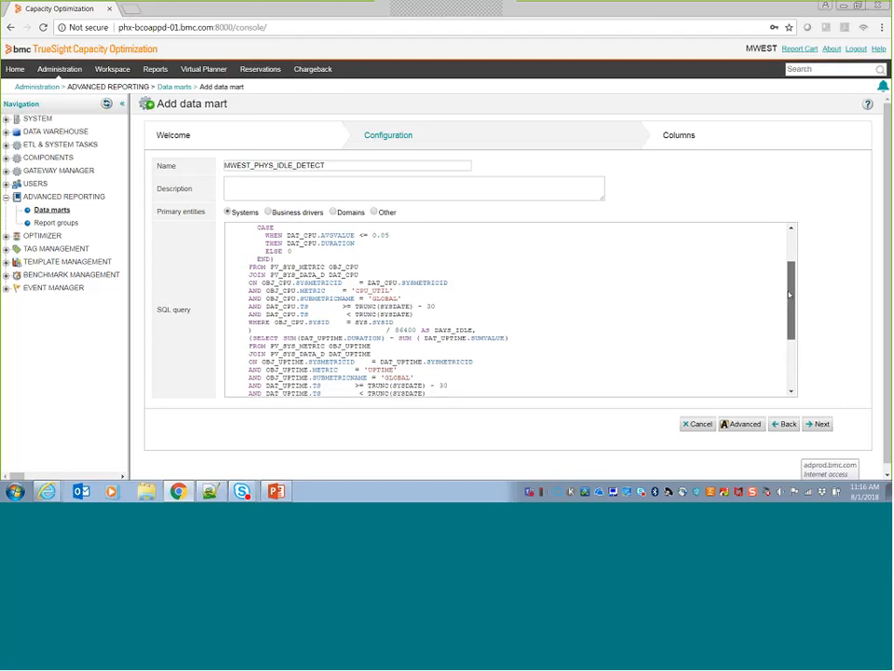
double_click(371, 290)
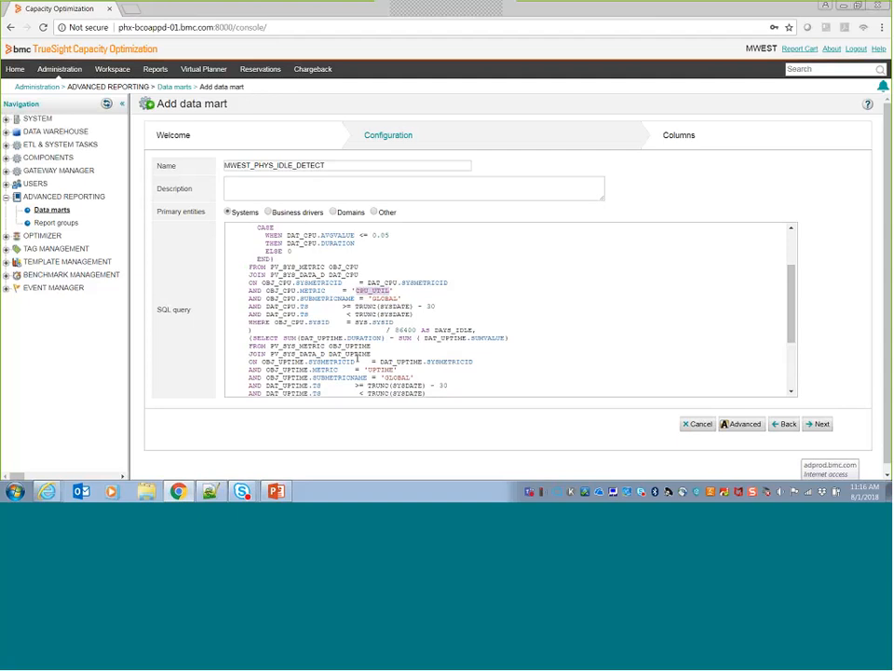
double_click(376, 370)
scroll(788, 395, "down", 4)
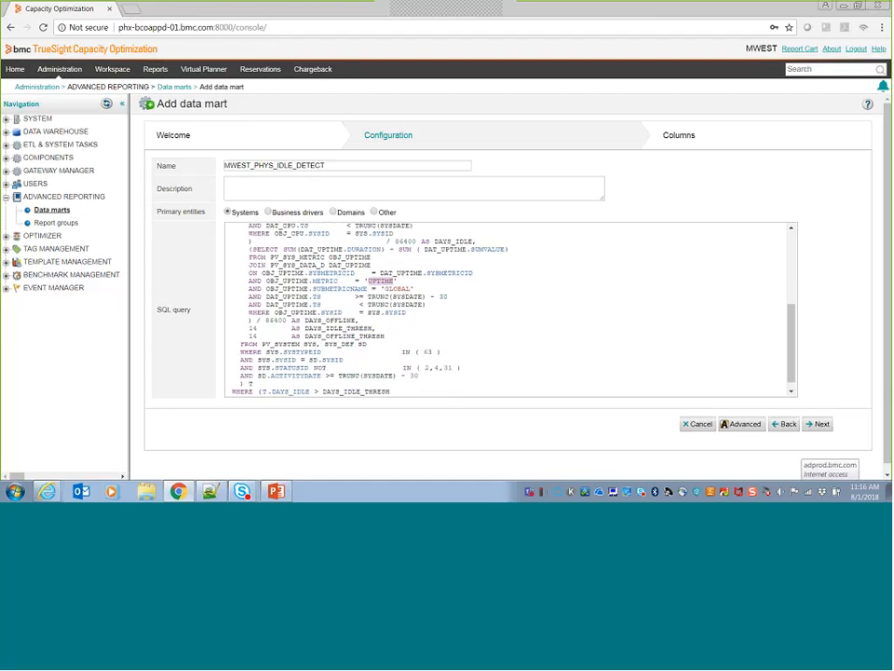
double_click(429, 352)
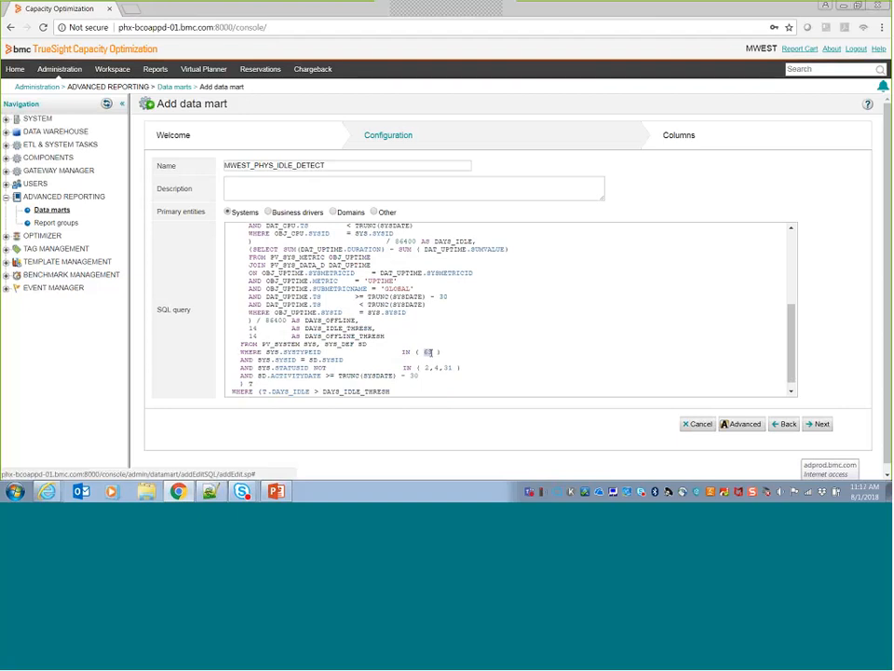
left_click(817, 425)
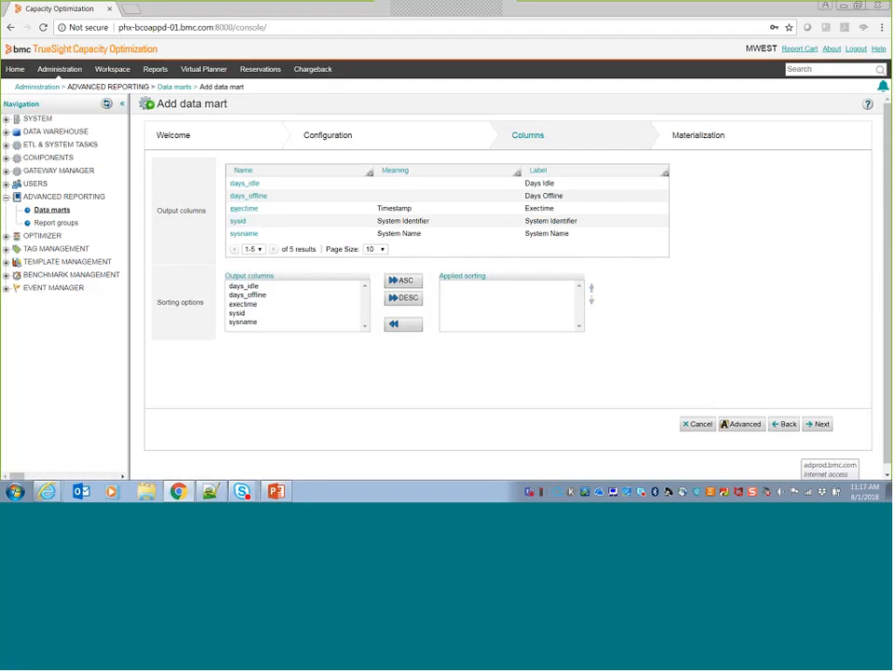
Set the days_idle column's meaning to Value, relate it to the system metric [IND_DAYS_IDLE] Days idle, and apply the change
left_click(248, 183)
left_click(461, 190)
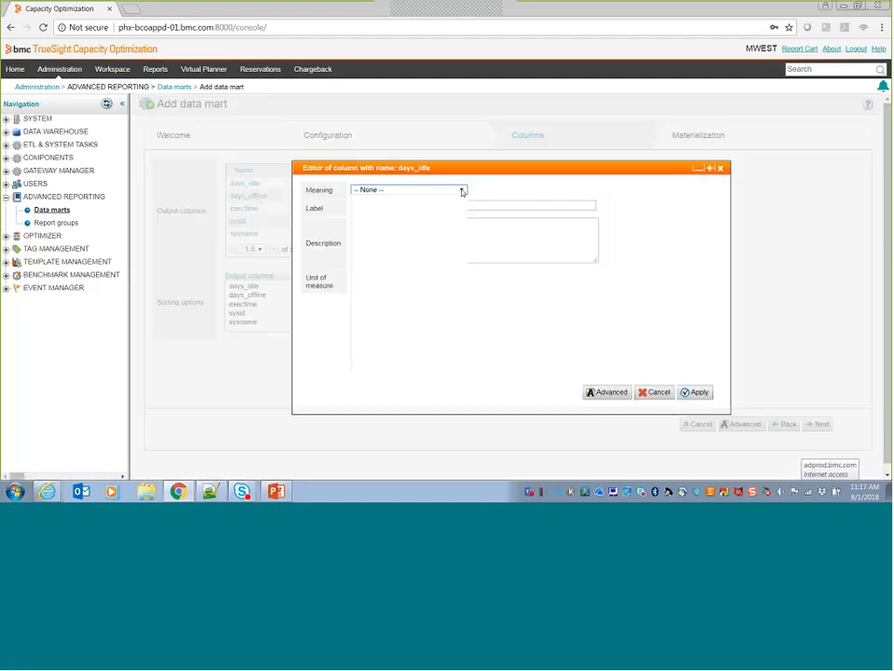
left_click(373, 216)
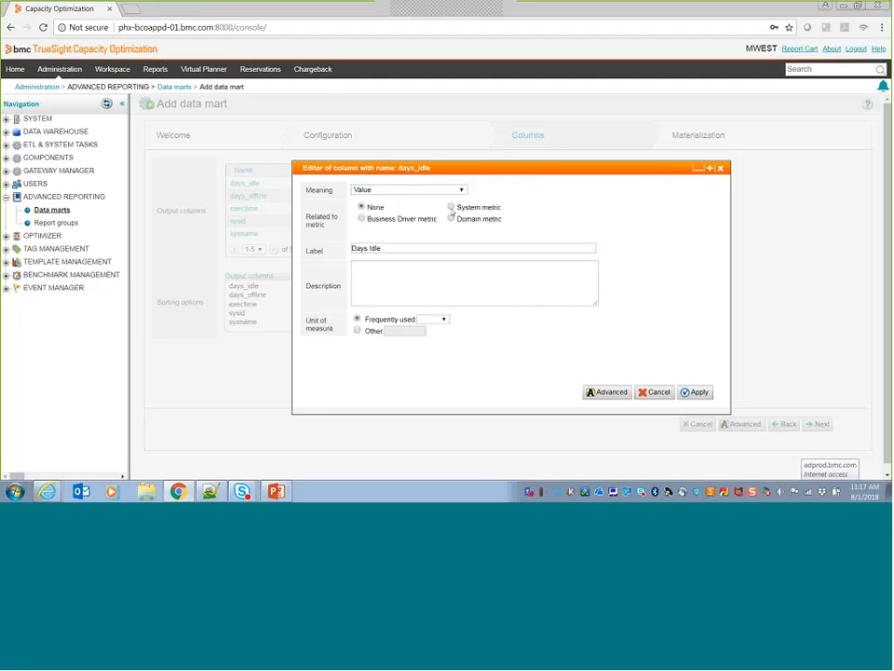
left_click(452, 208)
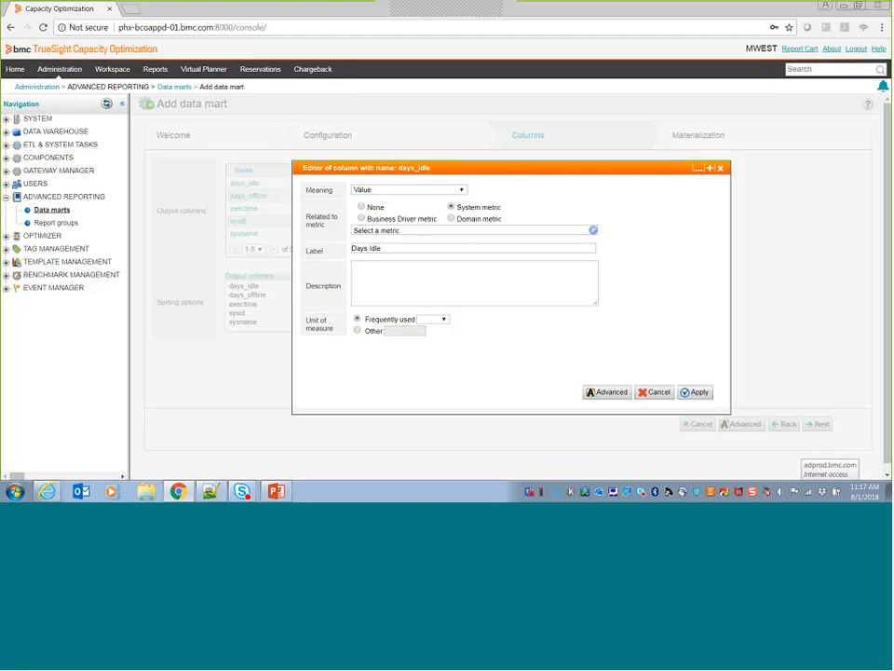
left_click(378, 232)
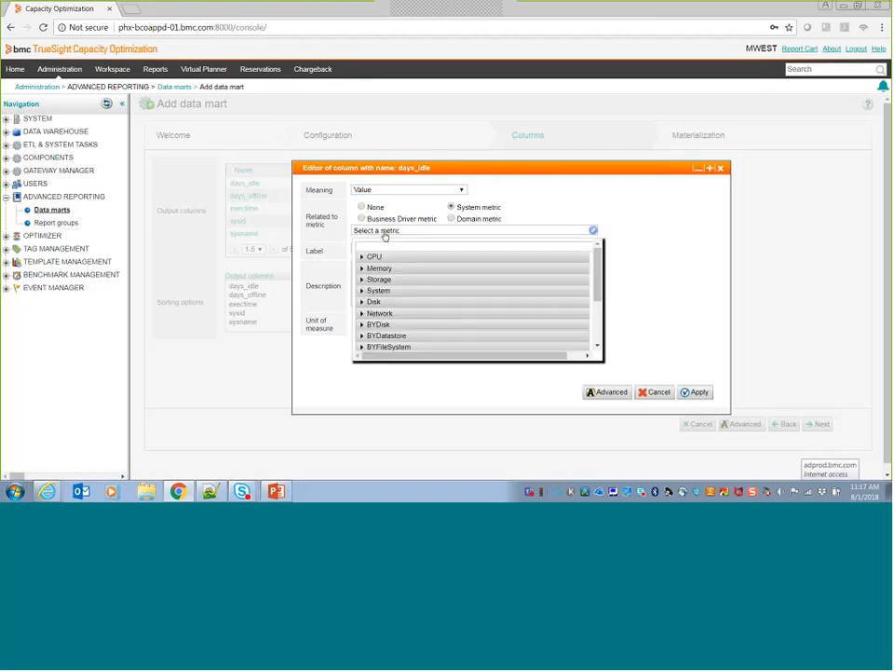
left_click(370, 247)
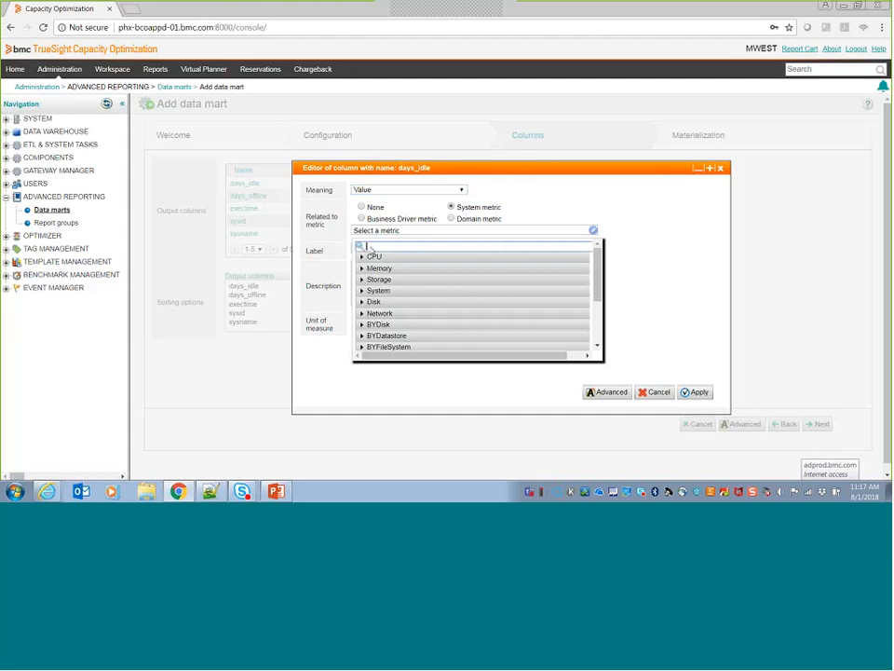
type("IDLE")
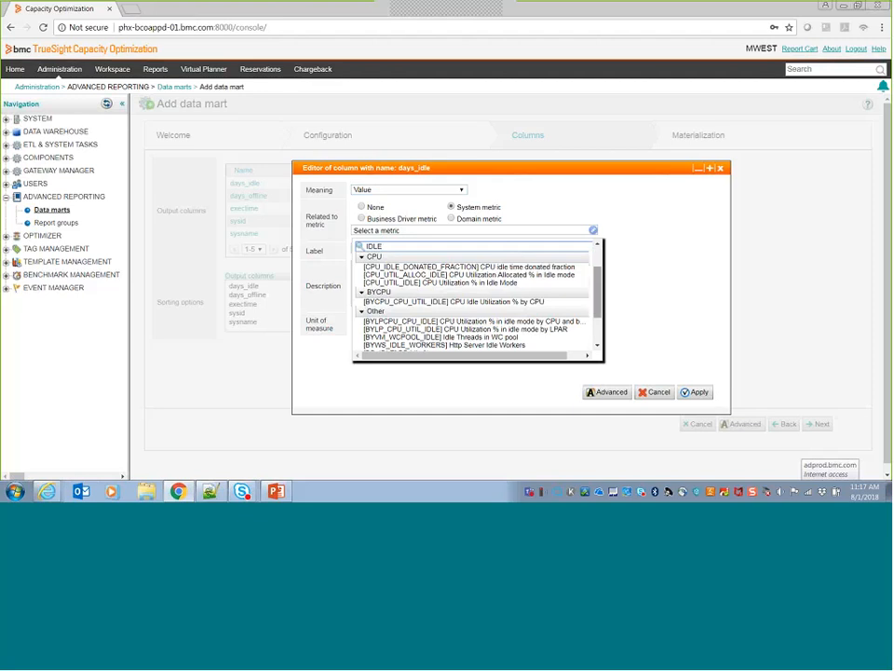
scroll(402, 315, "down", 2)
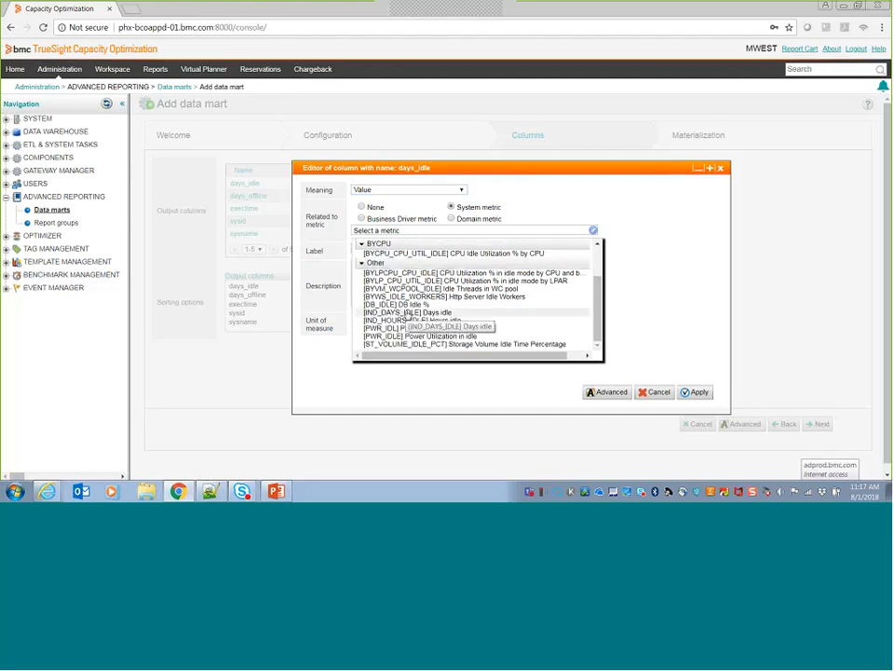
left_click(408, 314)
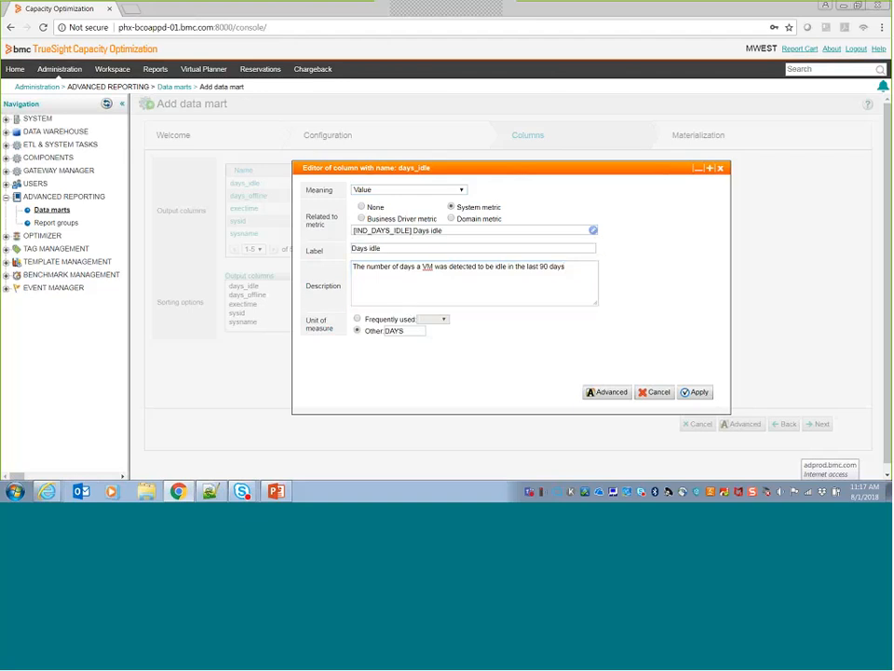
left_click(693, 393)
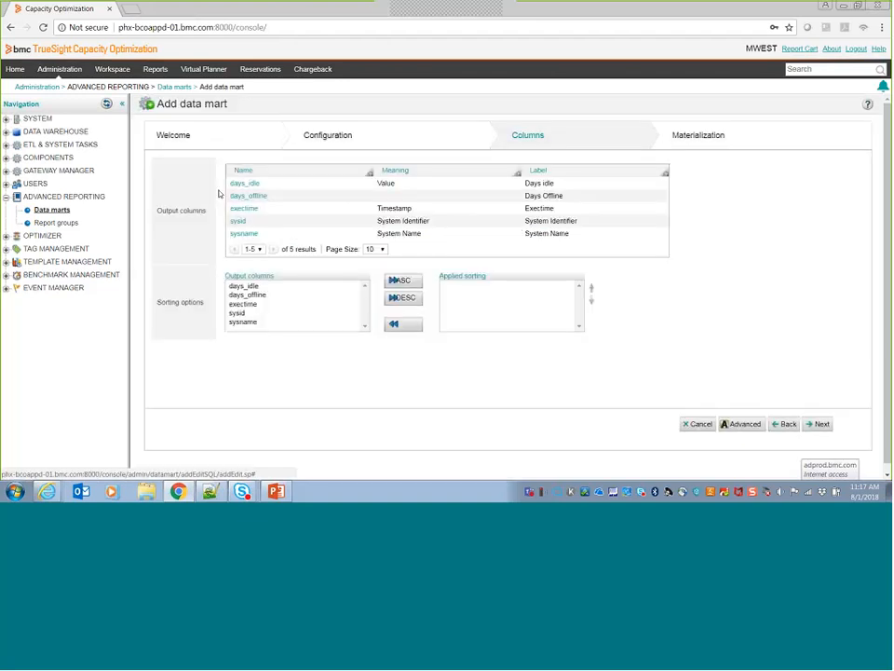
Set the days_offline column's meaning to Value and relate it to the system metric [IND_DAYS_IDLE] Days idle
double_click(247, 197)
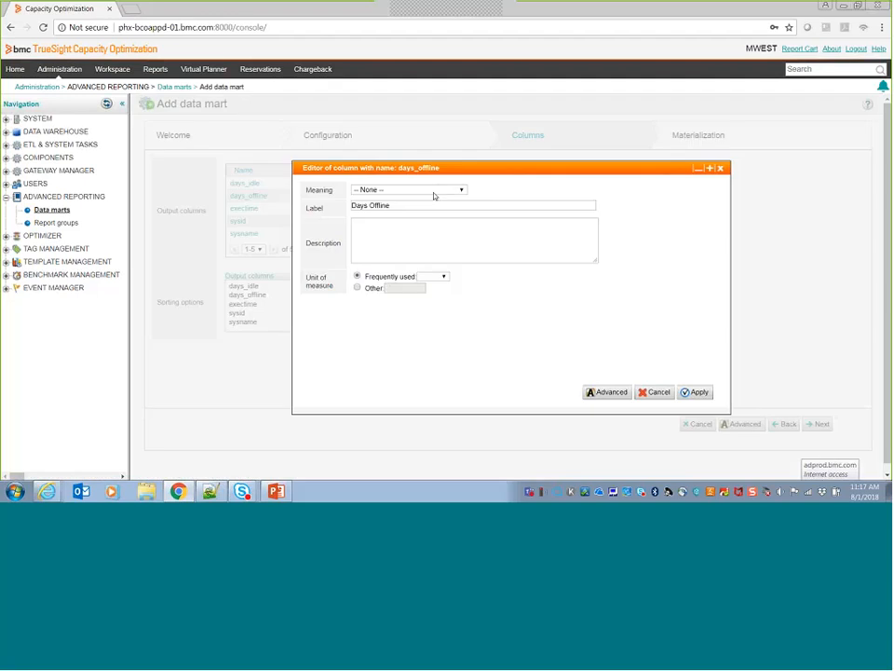
left_click(433, 194)
left_click(411, 214)
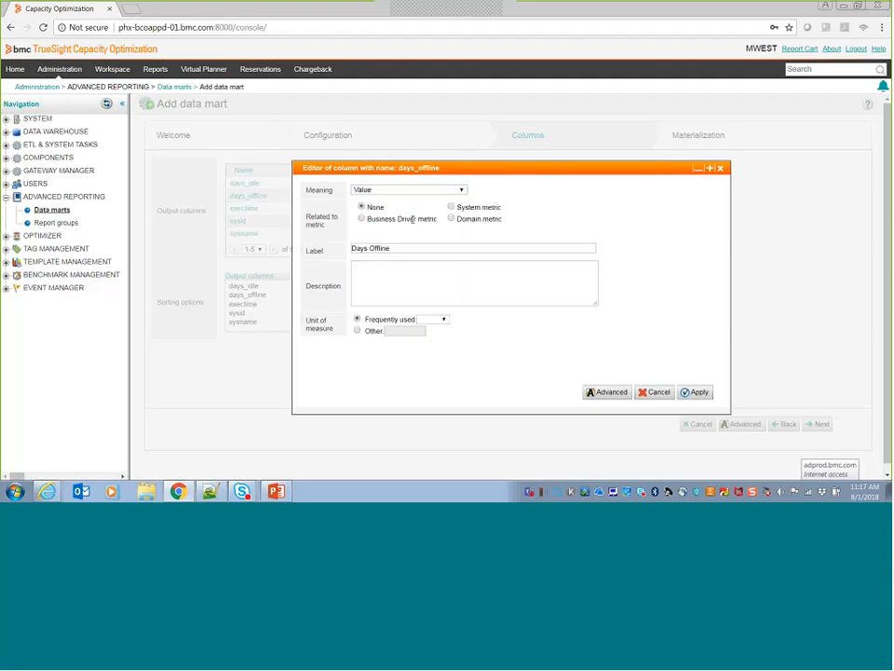
left_click(452, 207)
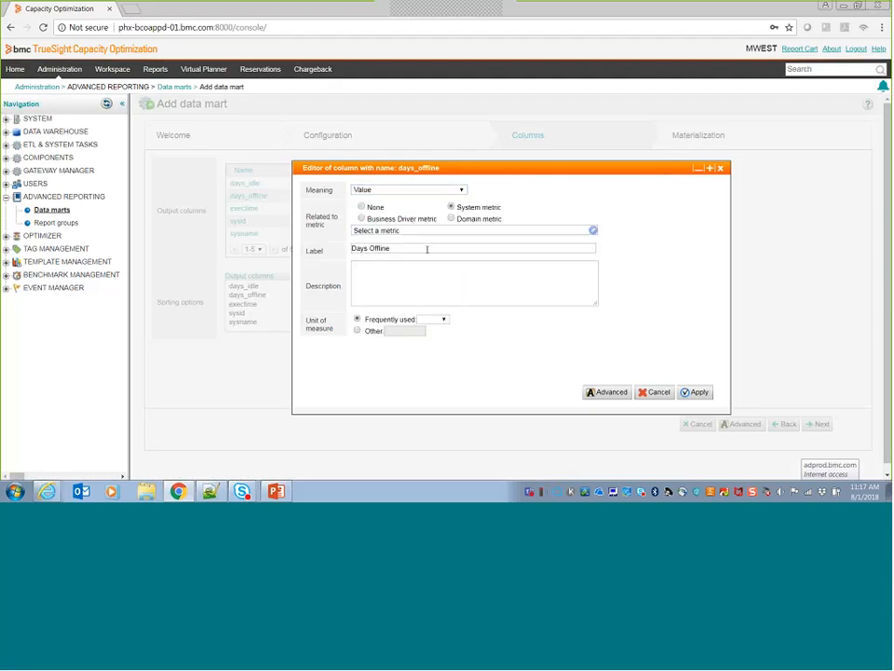
left_click(397, 234)
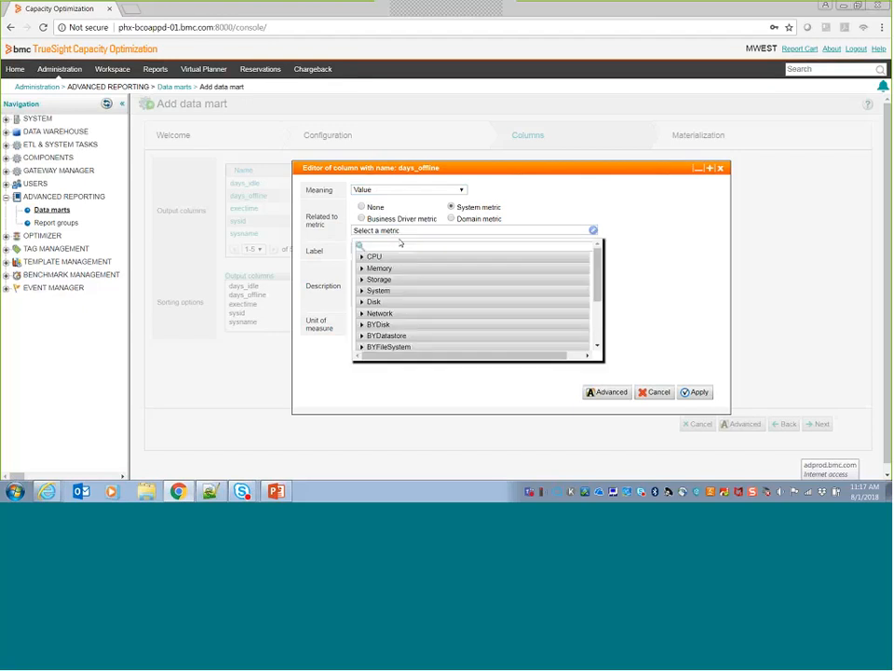
type("IDLE")
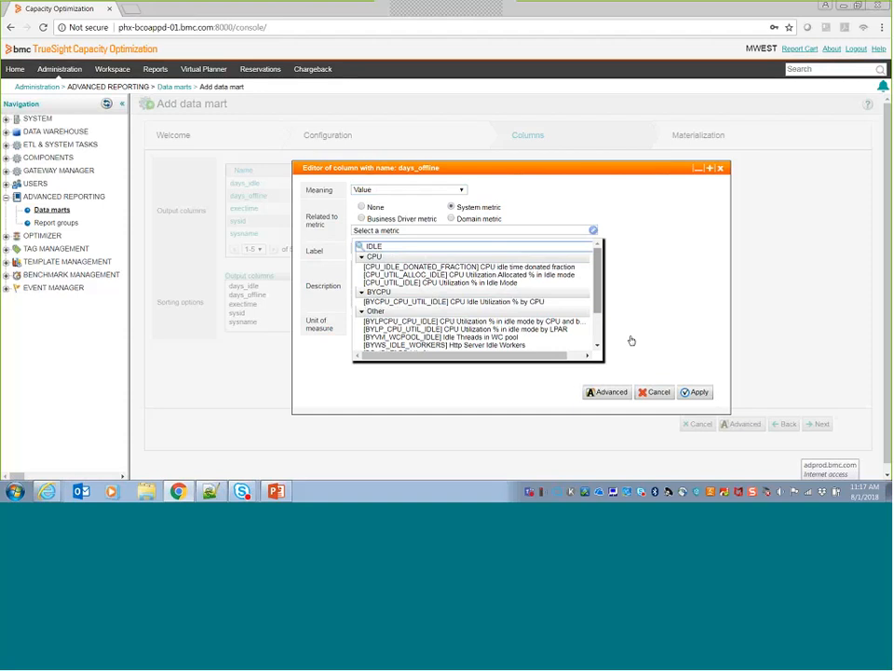
scroll(466, 307, "down", 2)
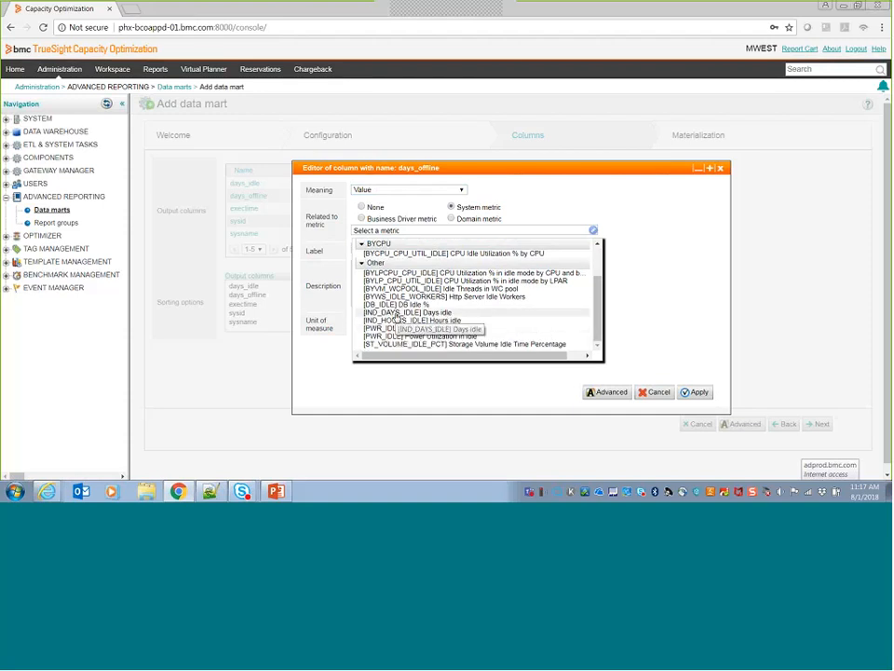
double_click(397, 315)
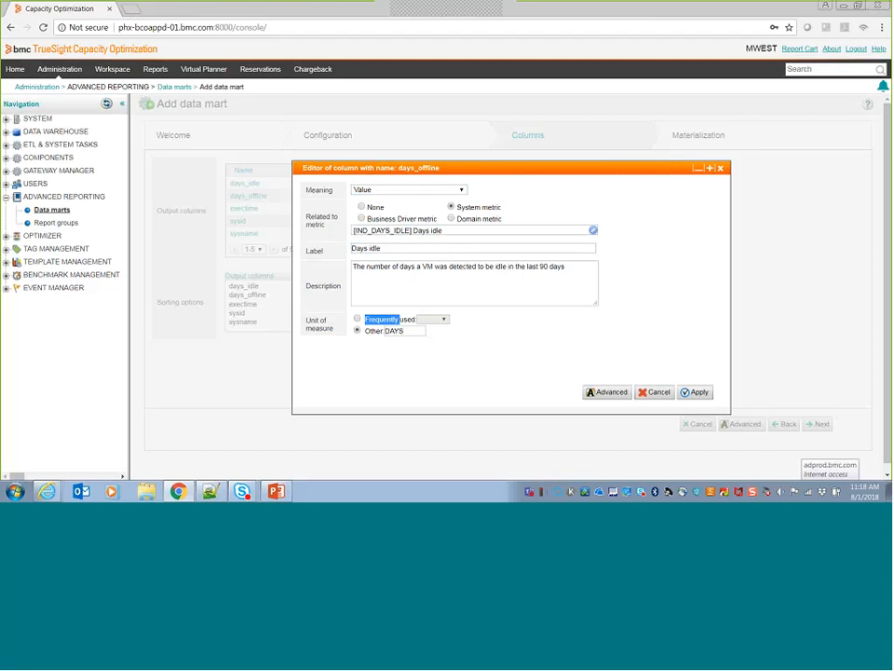
Change the days_offline column's label to Days Offline and apply the column settings
double_click(360, 248)
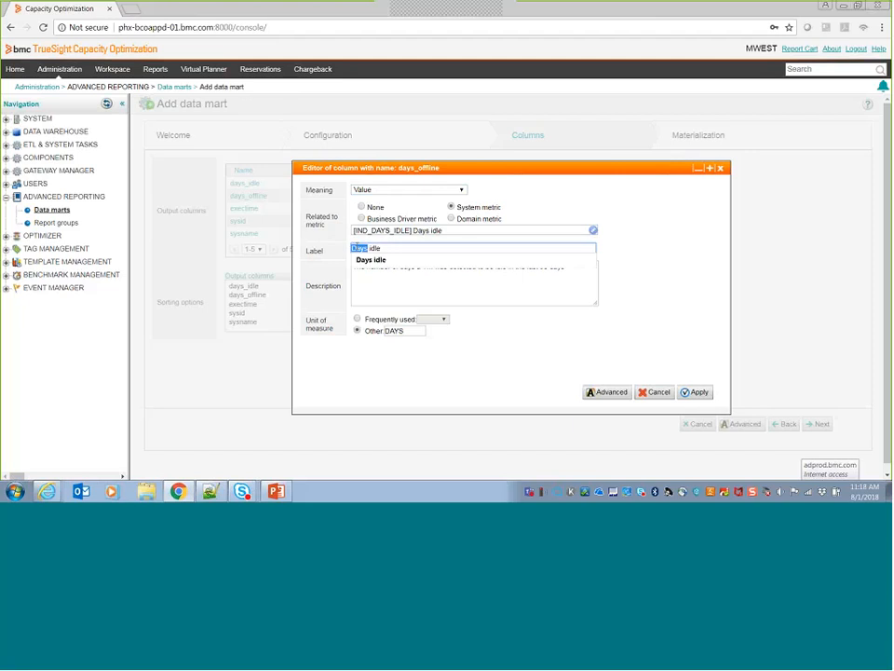
double_click(374, 248)
type("Offli")
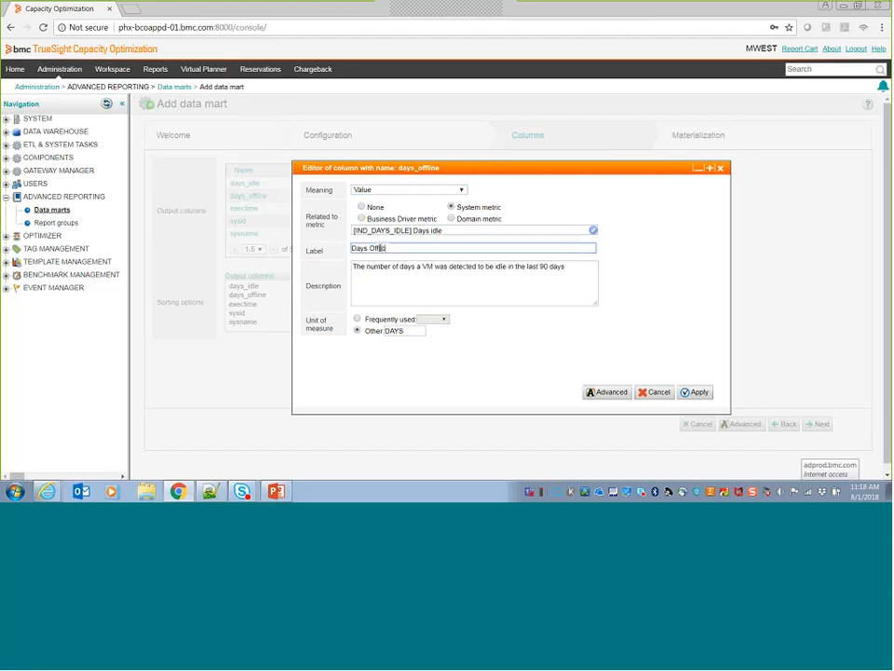
type("ne")
left_click(402, 260)
left_click(691, 393)
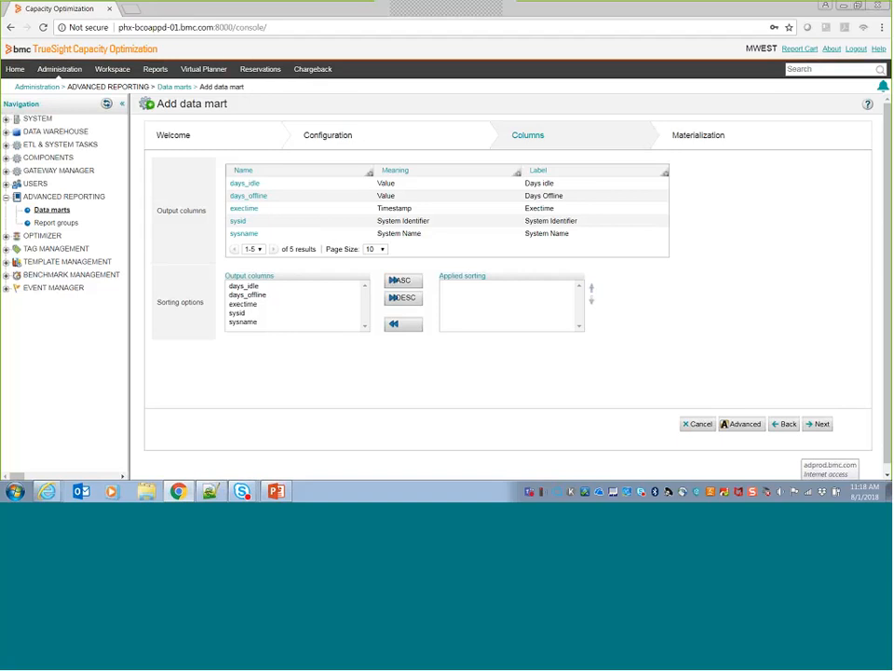
Set the data mart to create a materialized table on the Data Mart Materializer schedule, and submit it
left_click(818, 425)
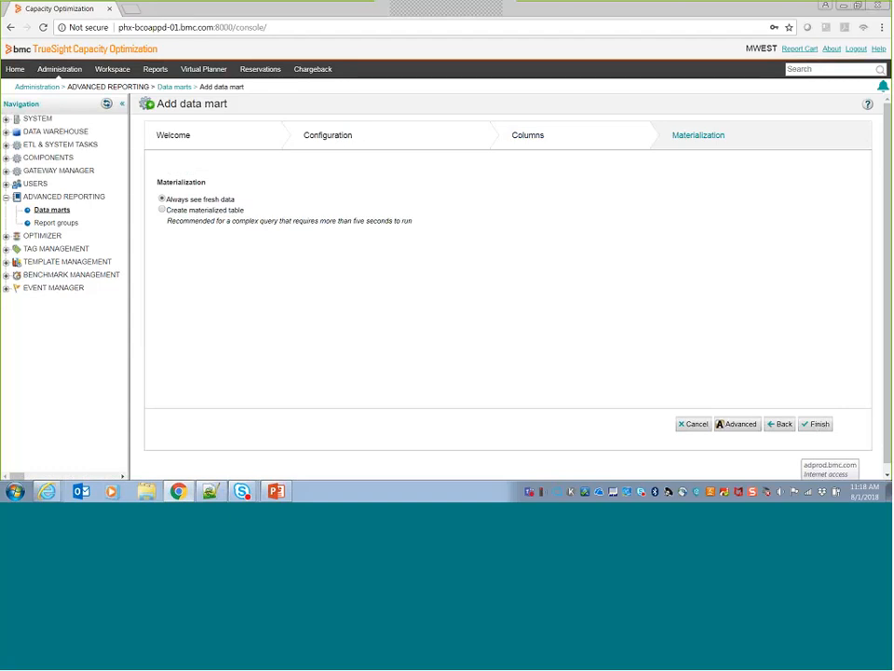
left_click(162, 210)
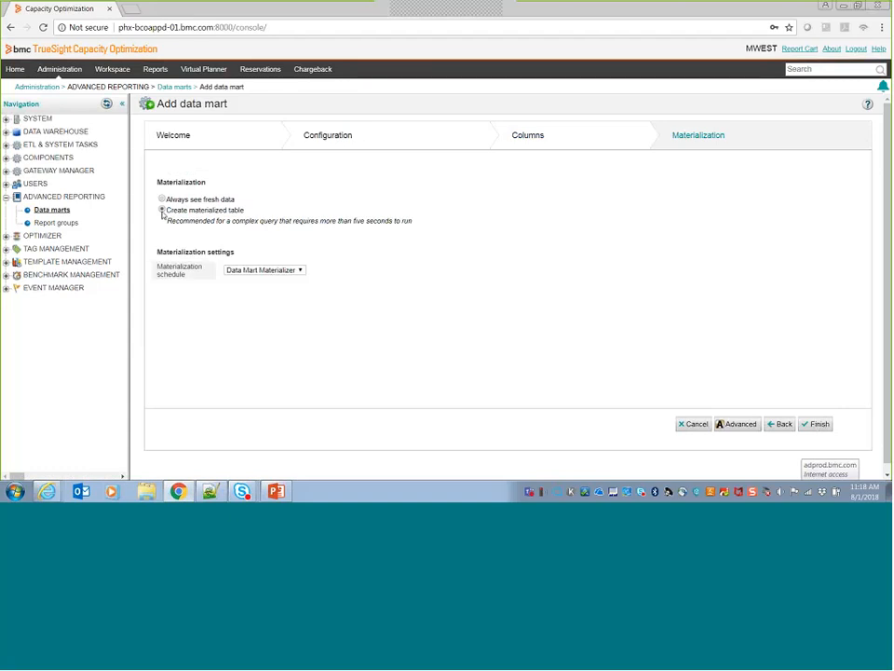
left_click(263, 269)
left_click(263, 278)
left_click(812, 428)
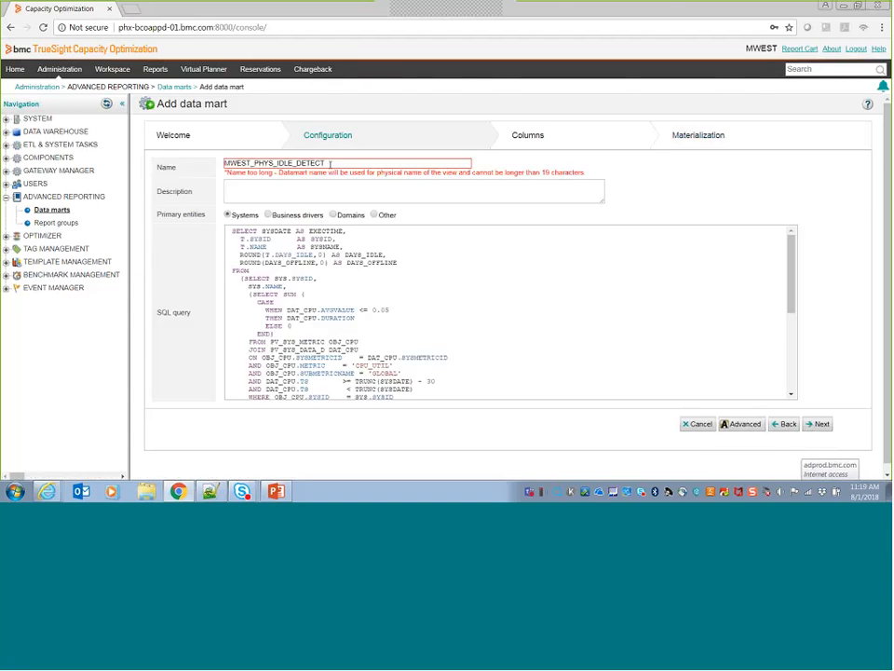
Shorten the data mart's name to MWEST_PHYS_IDLE2 and finish creating it
left_click(330, 164)
key("BackSpace")
key("BackSpace")
key("BackSpace")
key("BackSpace")
key("BackSpace")
key("BackSpace")
key("BackSpace")
type("2")
left_click(820, 424)
left_click(820, 424)
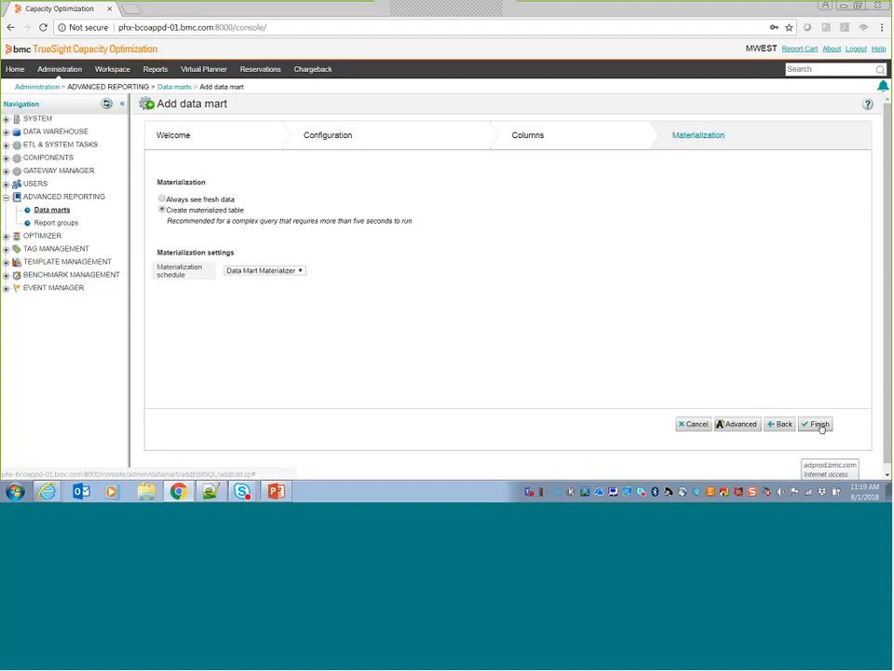
left_click(821, 425)
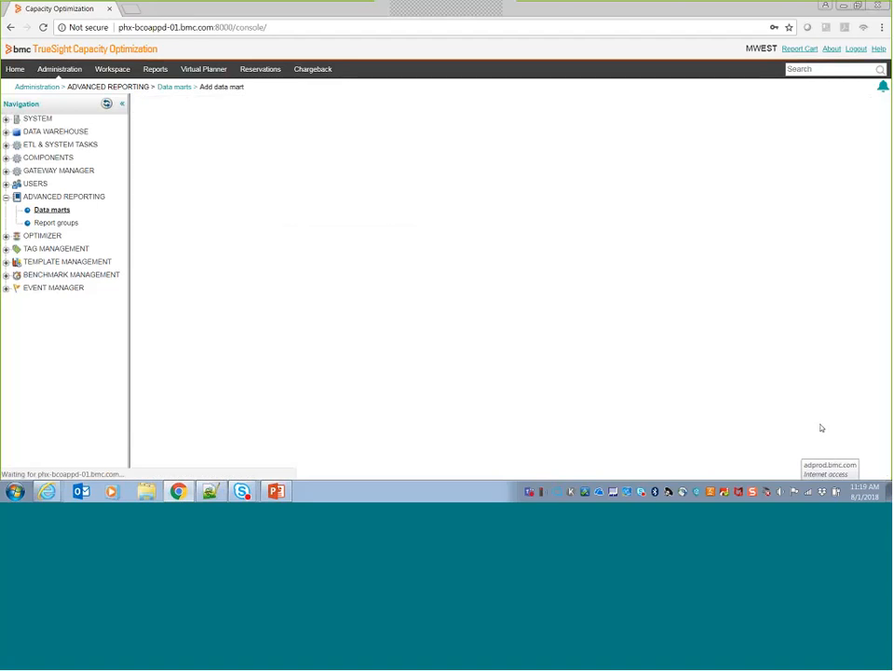
mouse_move(888, 214)
left_mouse_down()
mouse_move(891, 197)
mouse_move(891, 232)
mouse_move(891, 210)
left_mouse_up()
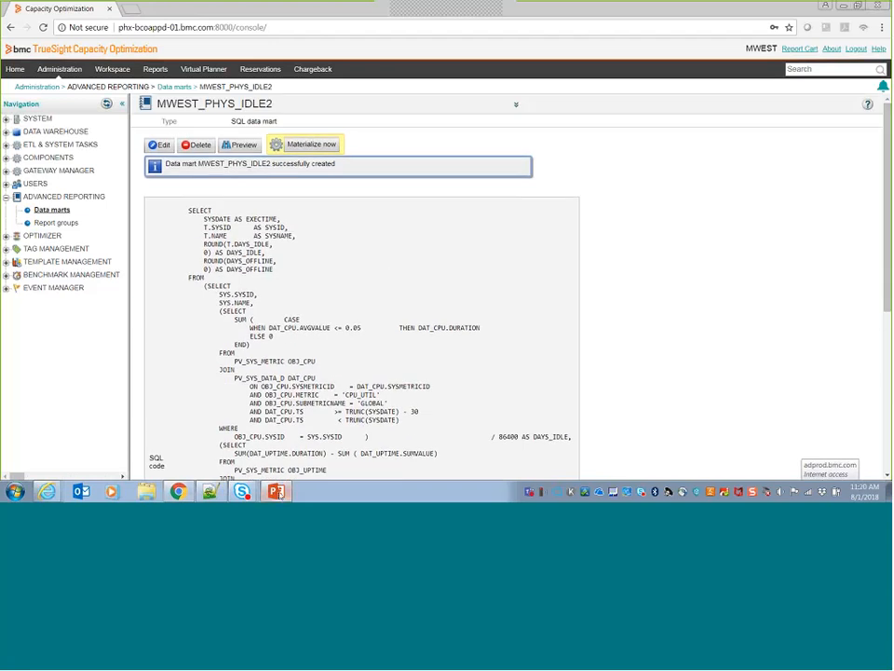
Switch to PowerPoint to review how MWEST_PHYS_CP and MWEST_PHYS_IDLE feed MWEST_PHYS_IDLE_TMPL, and return to the console
left_click(277, 492)
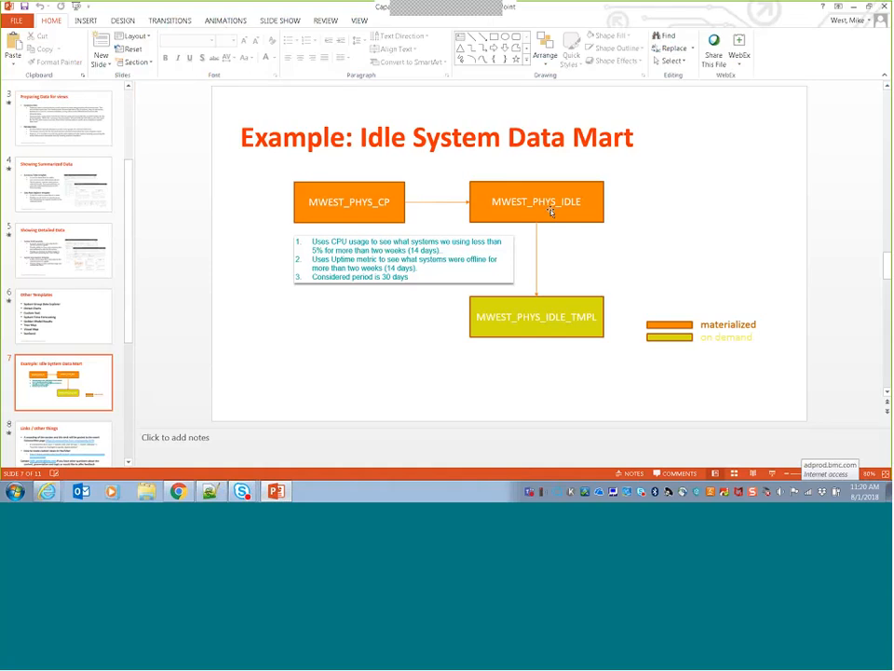
left_click(334, 211)
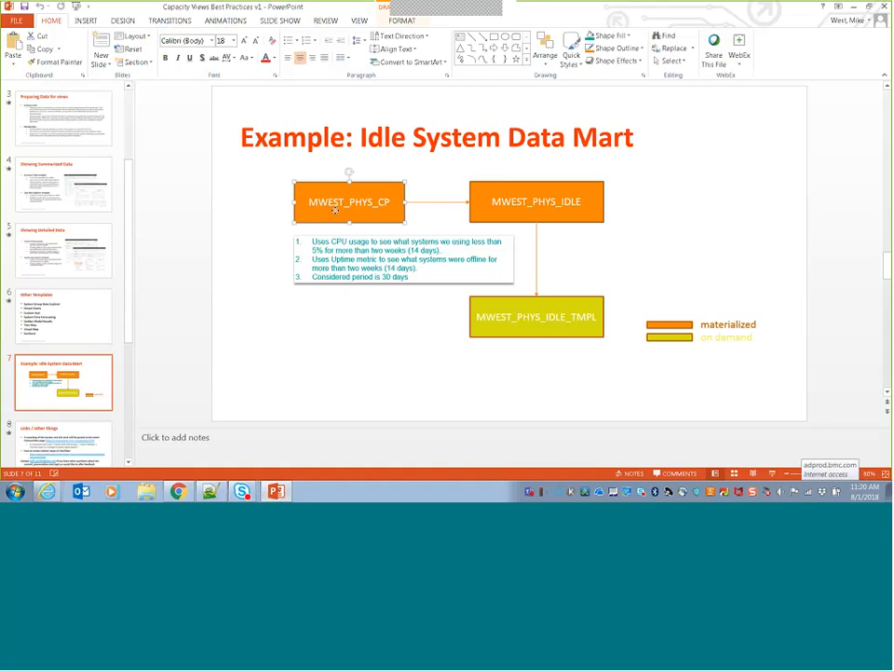
left_click(493, 316)
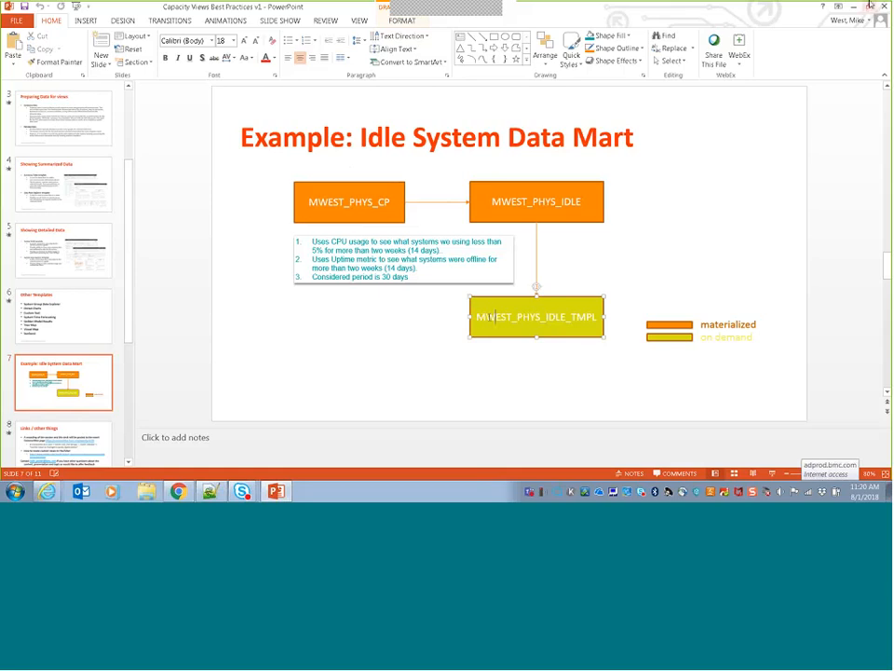
left_click(853, 7)
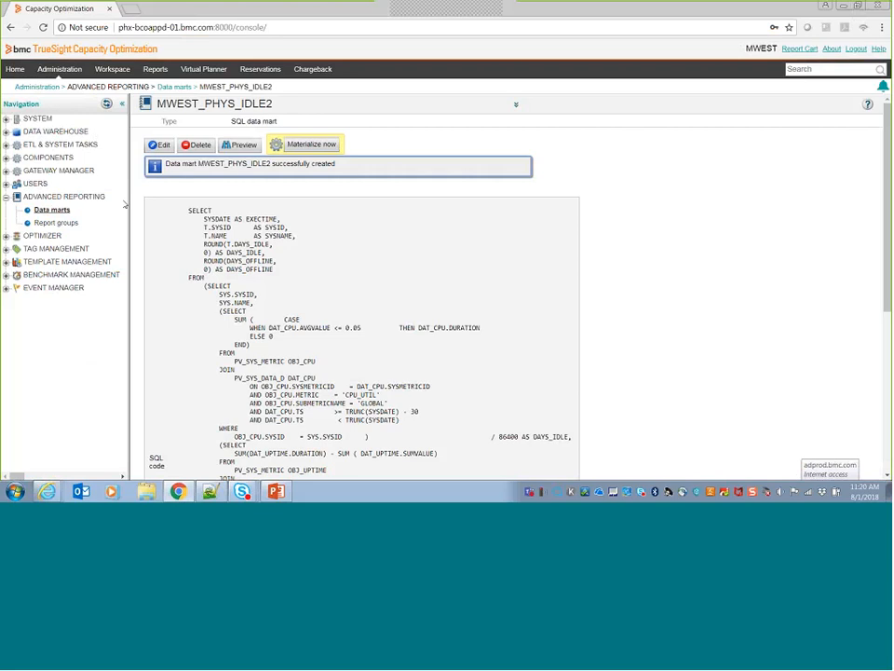
key("alt+Tab")
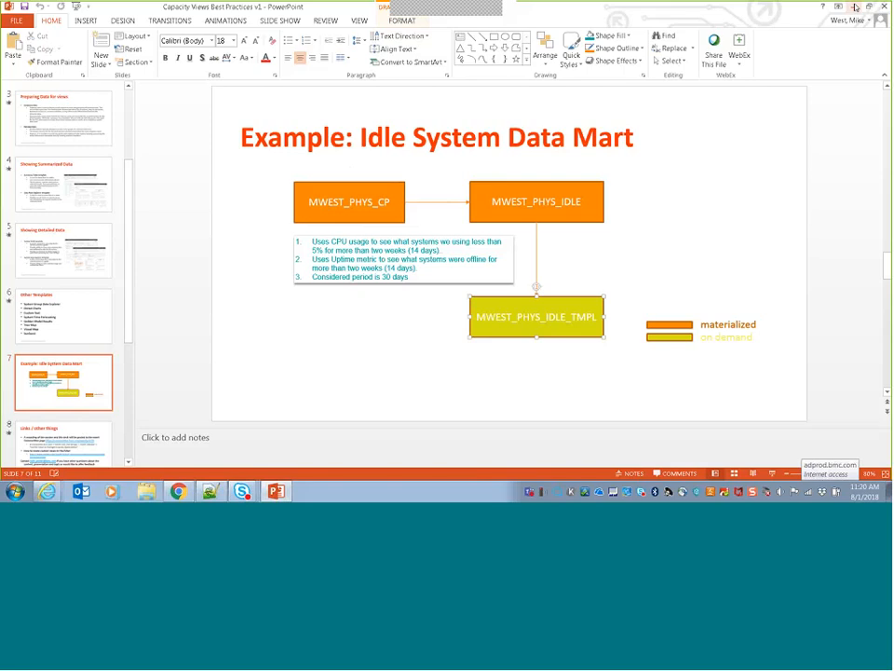
left_click(854, 6)
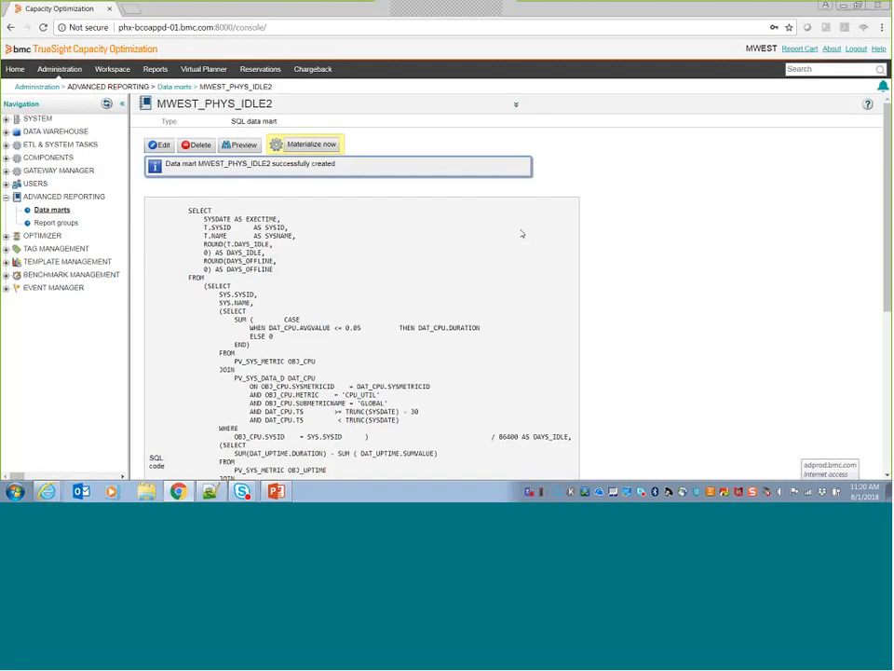
Start a new SQL data mart for building a Capacity View with summary information, and continue to its configuration
left_click(54, 209)
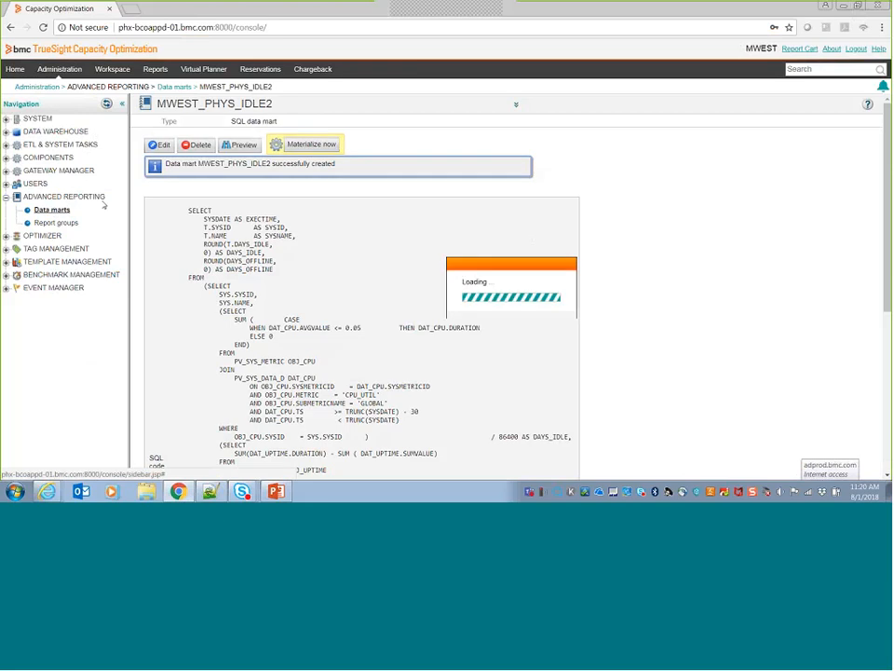
left_click(238, 143)
left_click(260, 178)
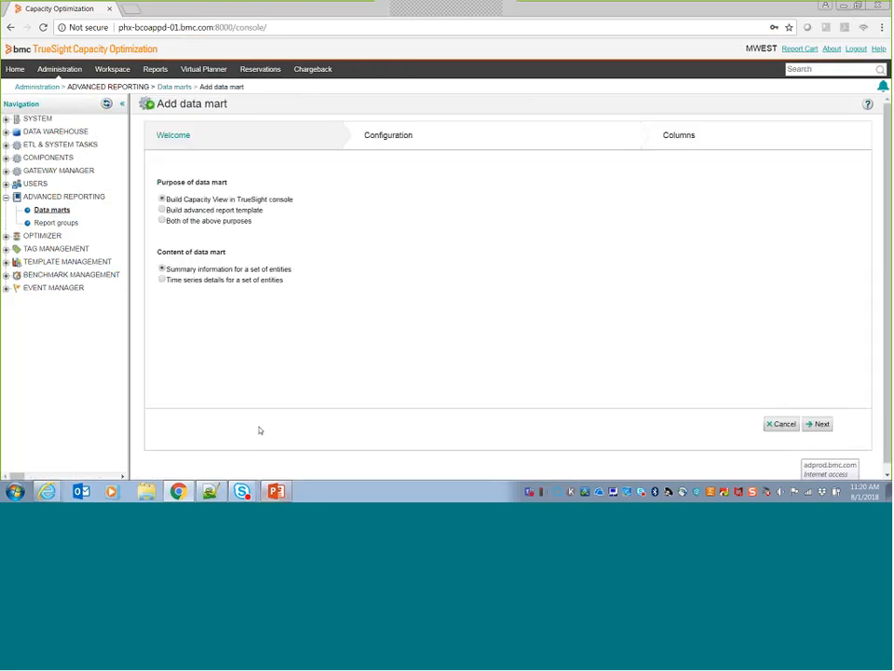
left_click(819, 424)
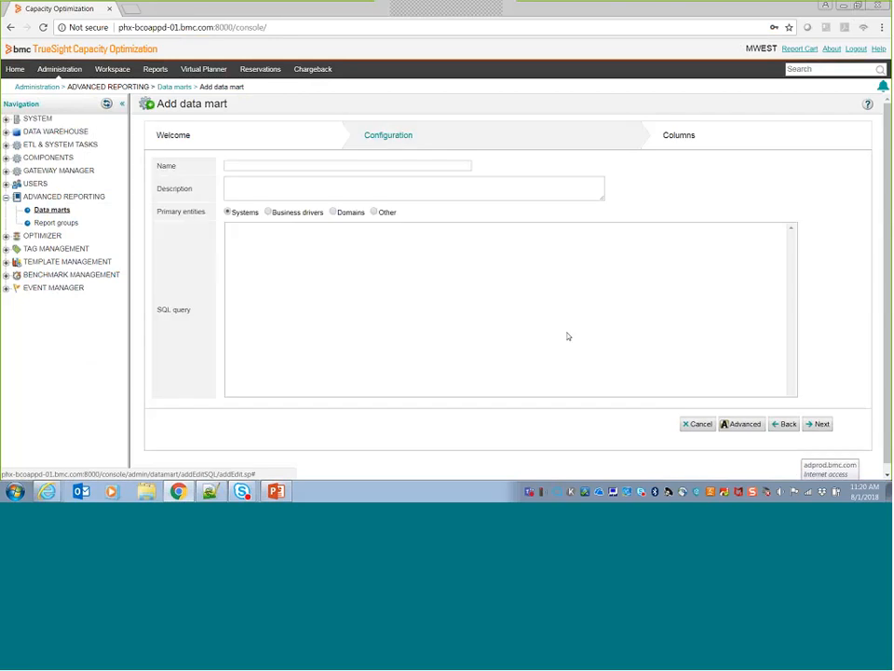
Name the new data mart MWEST_PHYS_IDLE_TEM2
left_click(250, 166)
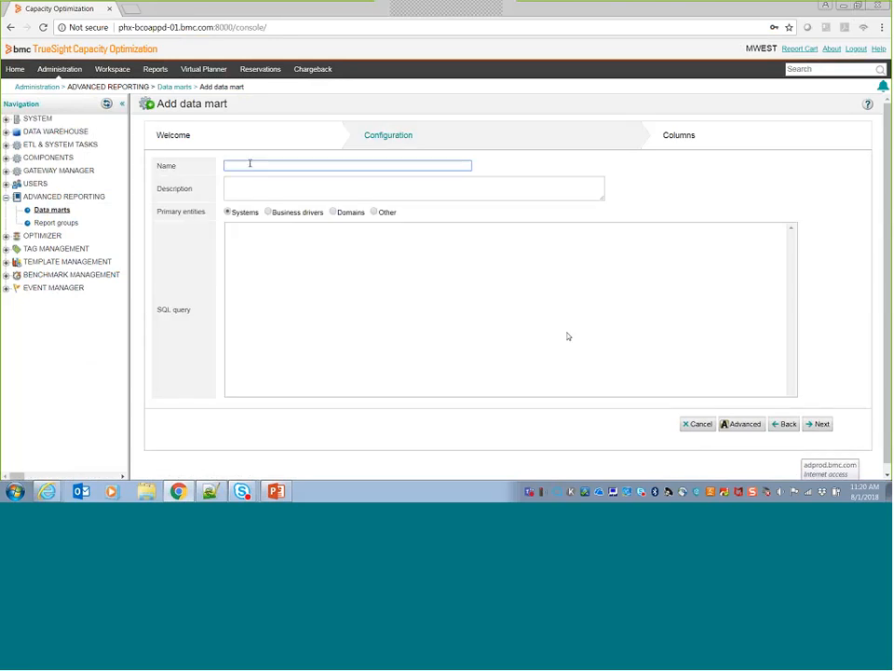
type("MWEST_")
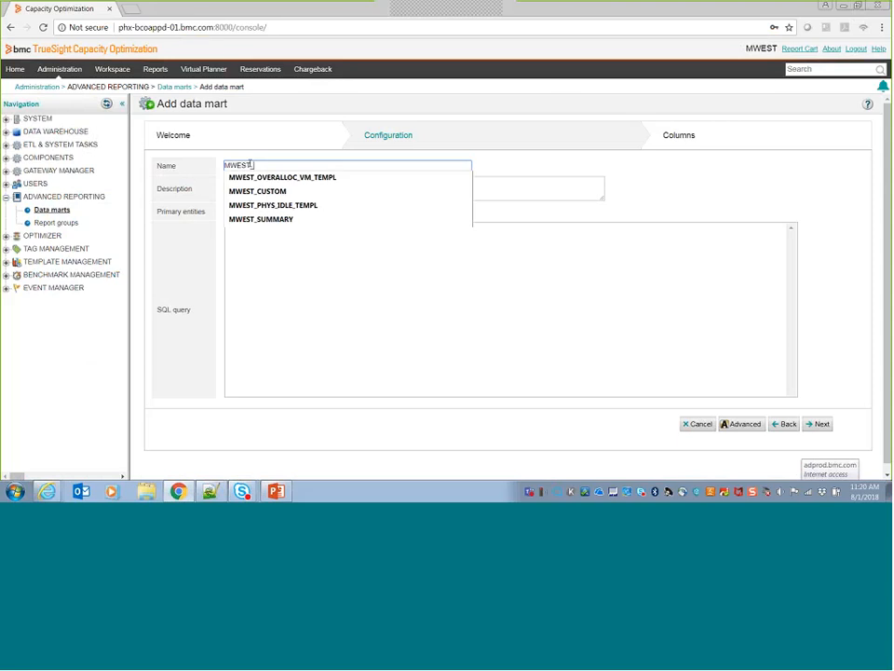
left_click(275, 205)
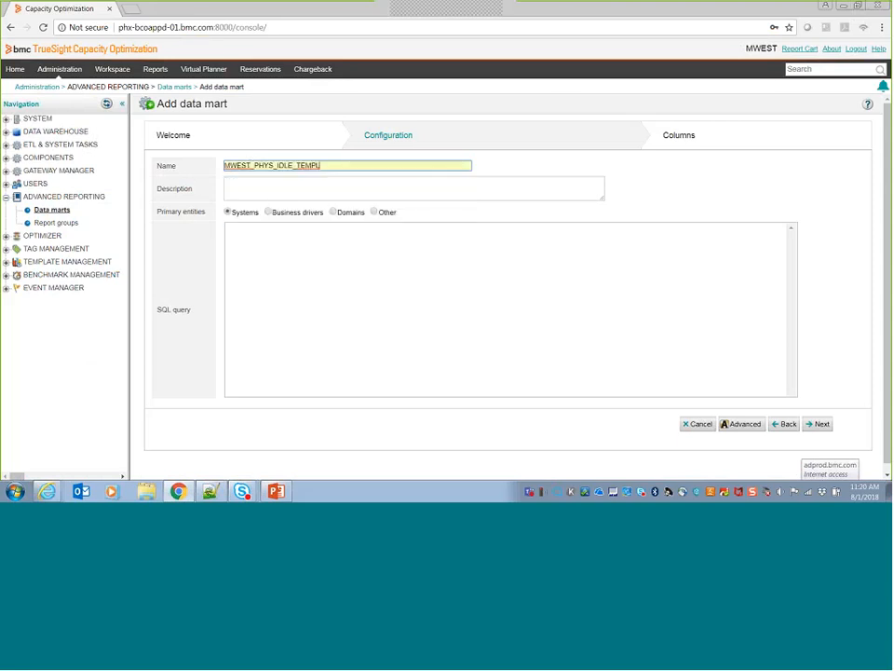
key("BackSpace")
key("BackSpace")
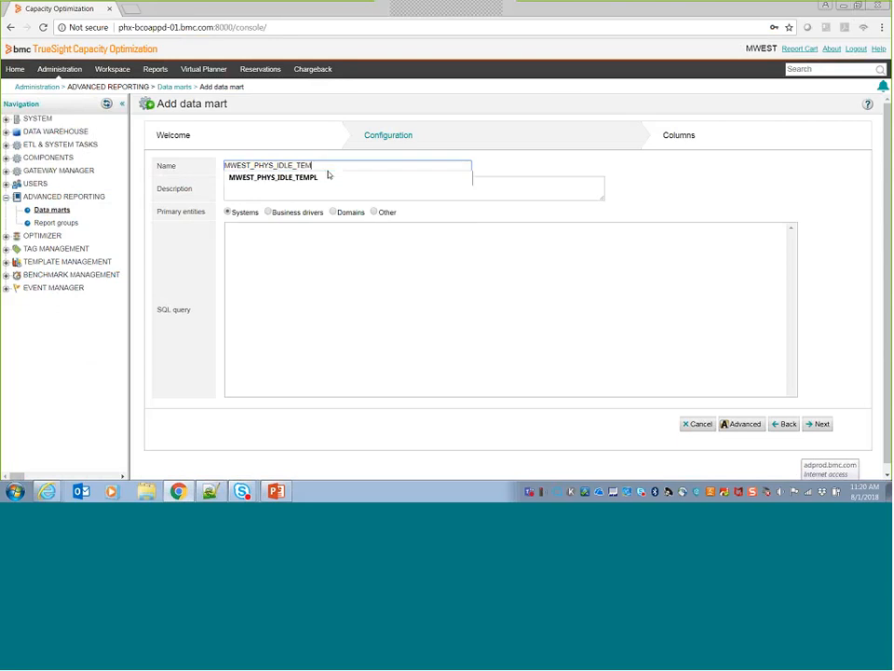
type("2")
left_click(323, 184)
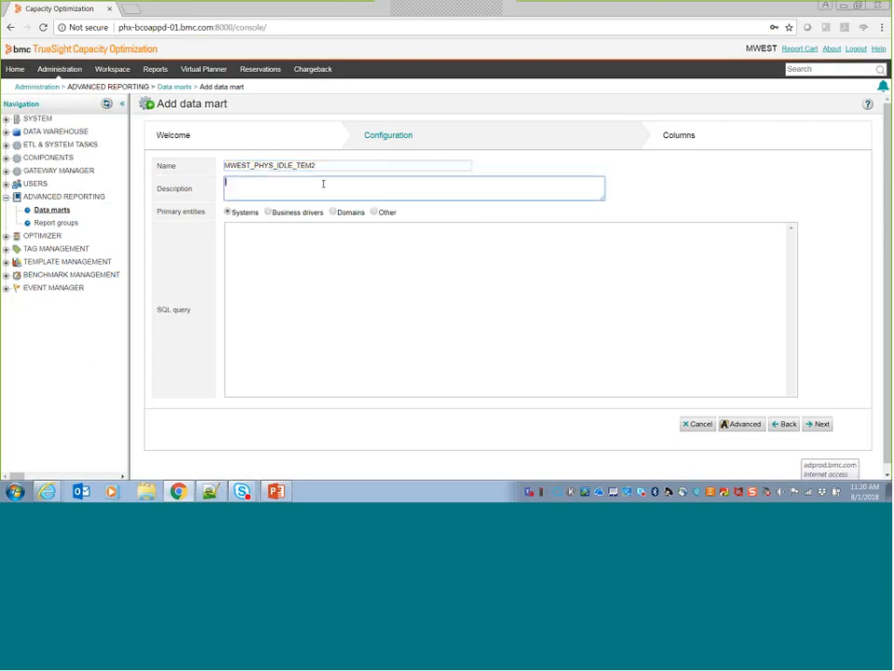
Copy the query joining the CP and IDLE views from Notepad++, paste it as the data mart's SQL query, and continue to the columns
left_click(302, 242)
left_click(210, 491)
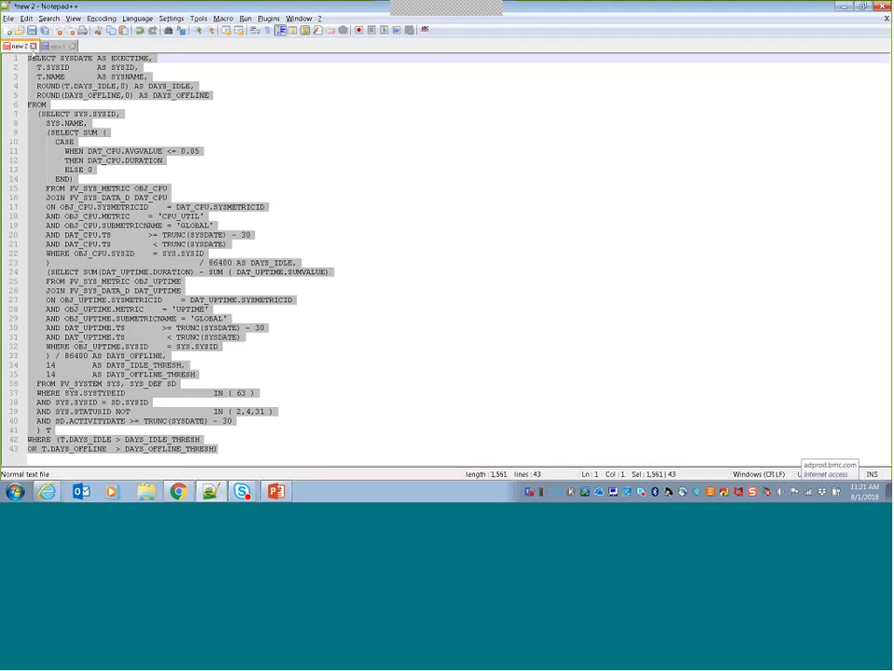
left_click(54, 45)
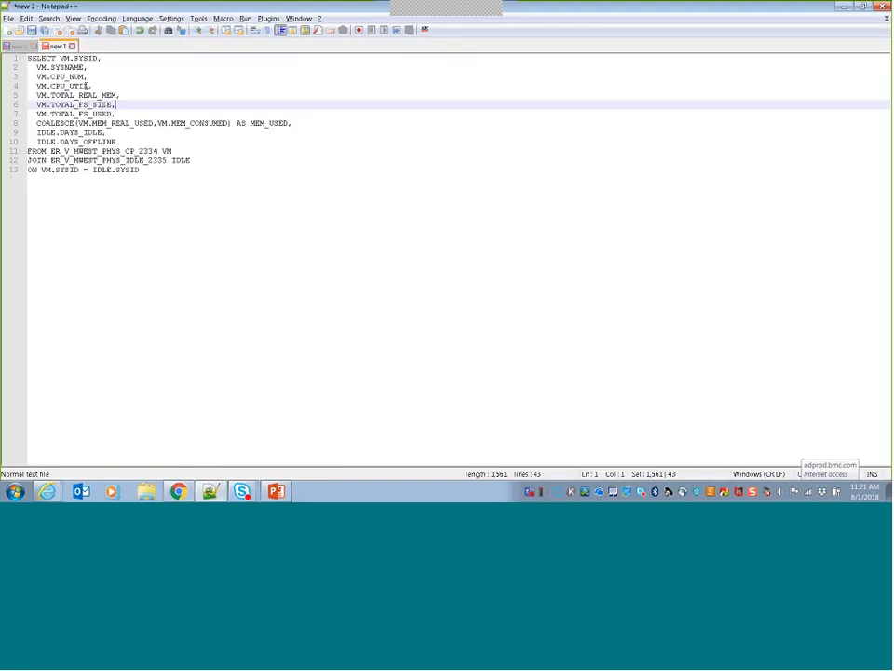
key("ctrl+a")
key("ctrl+c")
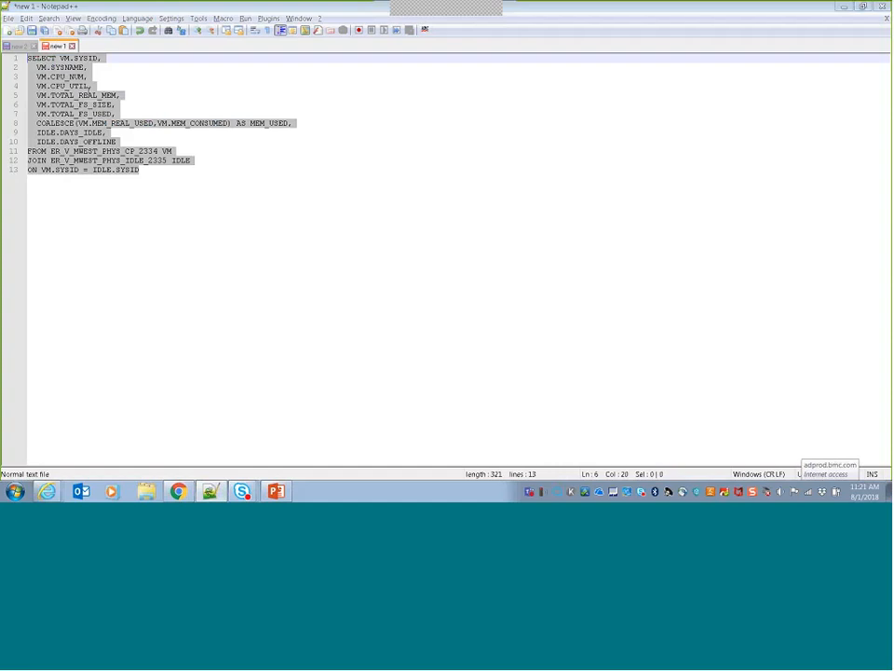
key("alt+Tab")
key("ctrl+v")
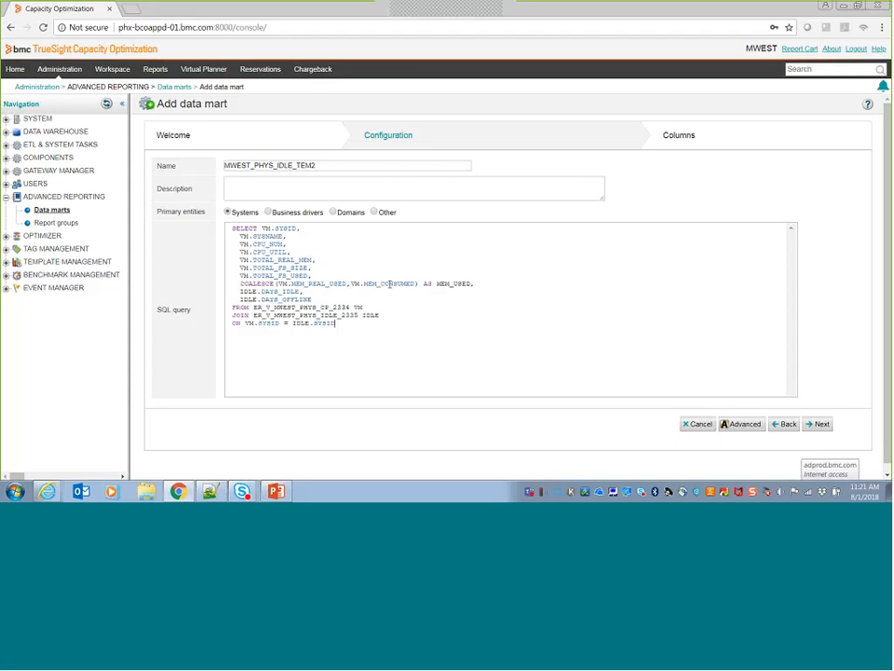
left_click(820, 425)
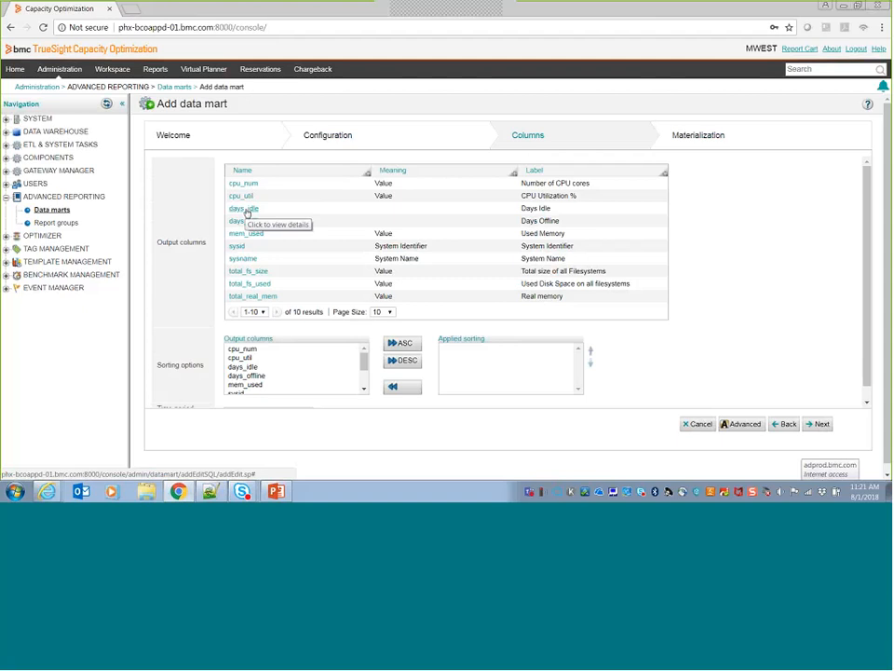
Set the days_idle column's meaning to Value with DAYS as its custom unit of measure, and apply the changes
double_click(408, 207)
left_click(447, 190)
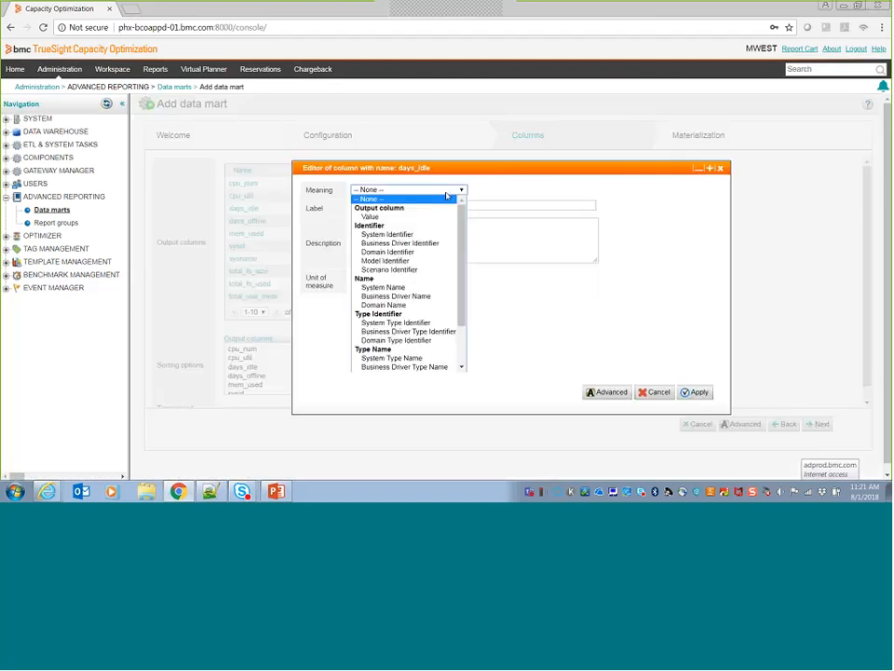
left_click(456, 218)
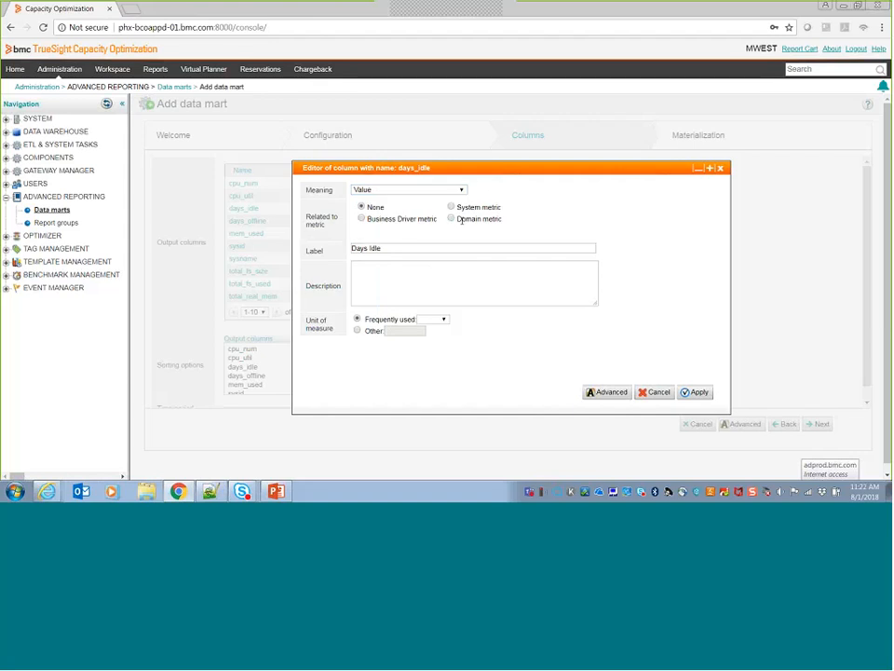
left_click(442, 320)
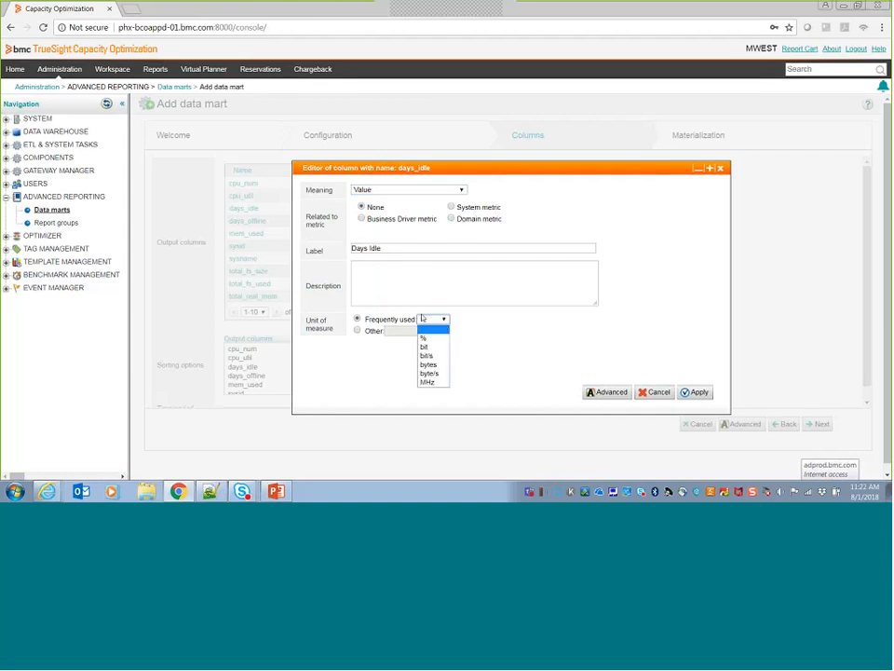
left_click(401, 331)
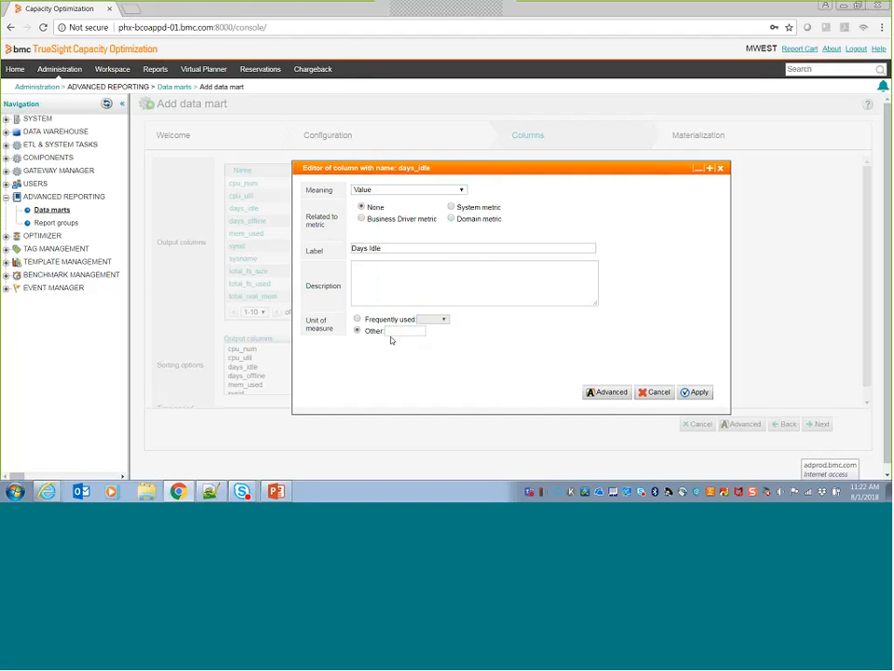
left_click(397, 333)
left_click(417, 341)
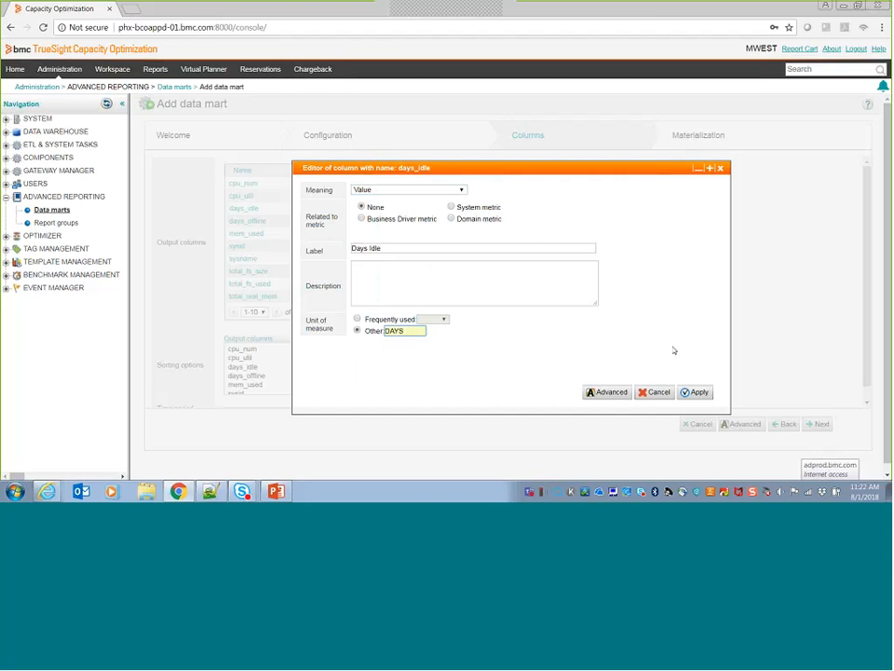
left_click(695, 391)
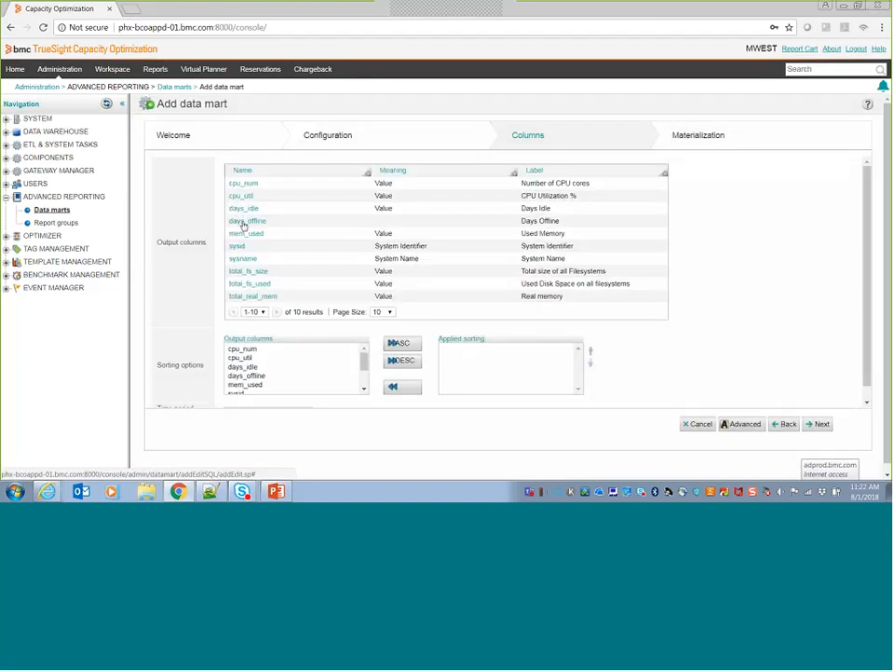
Set the days_offline column's meaning to Value with DAYS as its custom unit, and finish creating the data mart
double_click(413, 222)
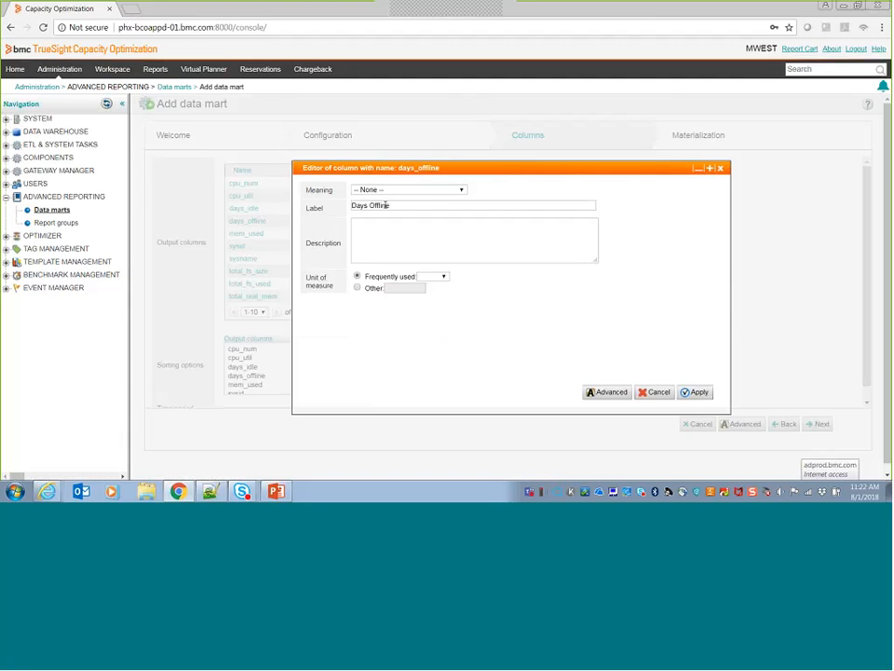
left_click(410, 189)
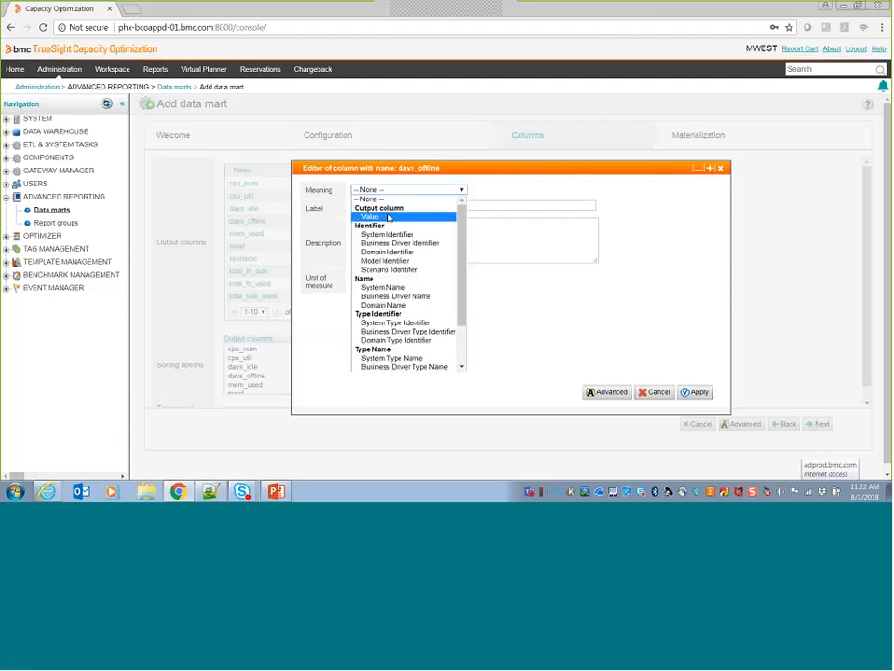
left_click(387, 215)
left_click(382, 331)
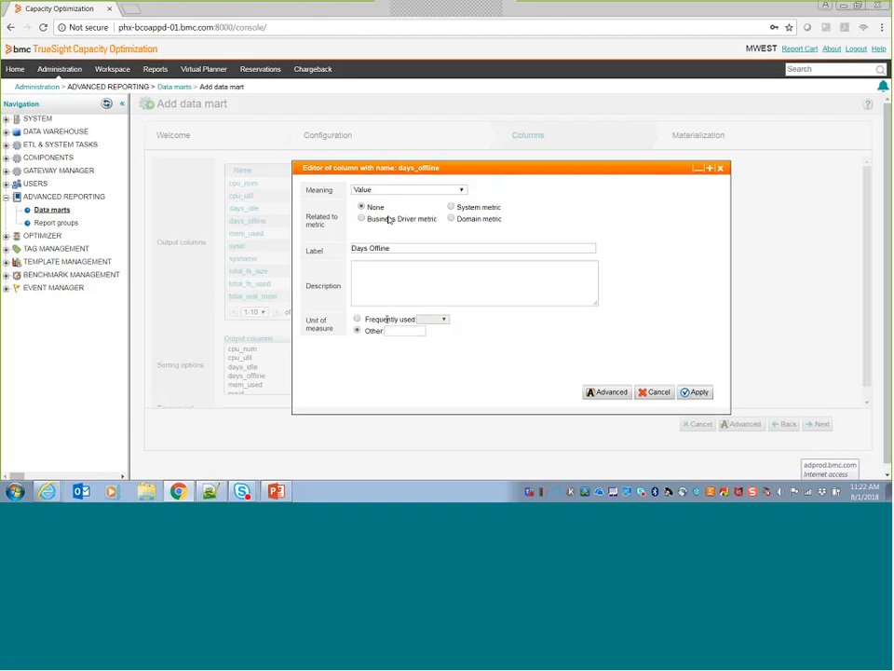
left_click(397, 331)
type("DA")
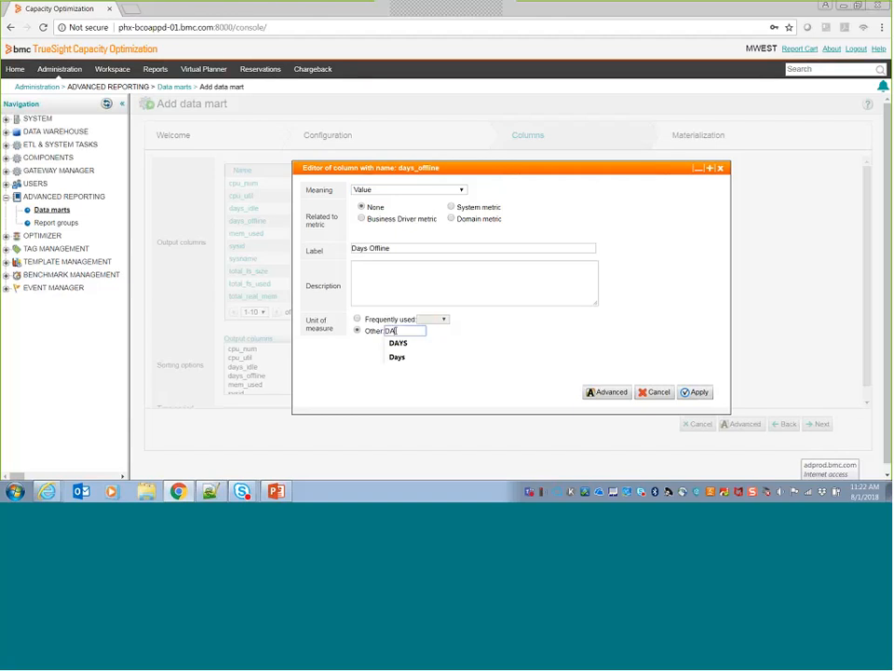
key("Down")
key("Return")
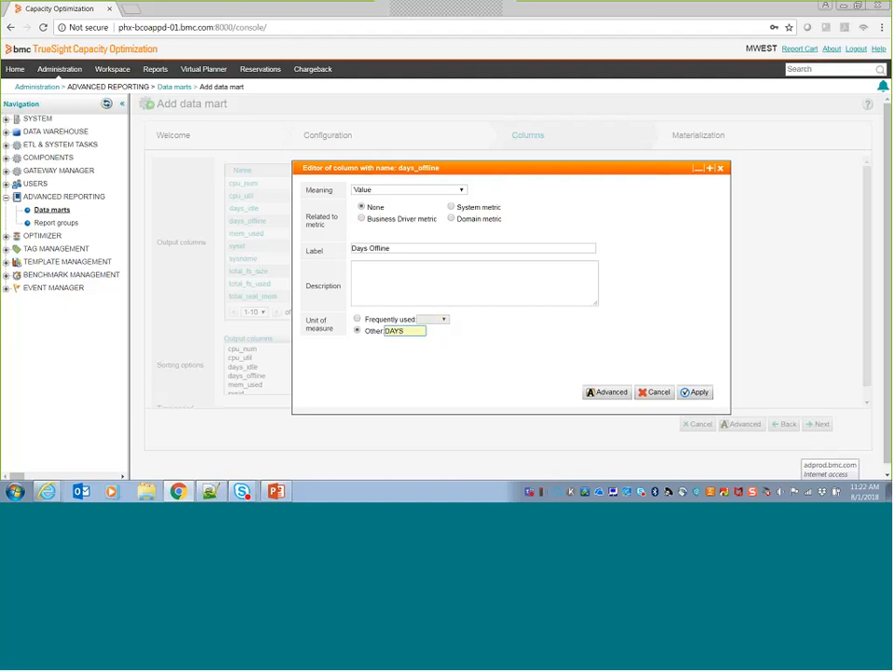
left_click(698, 392)
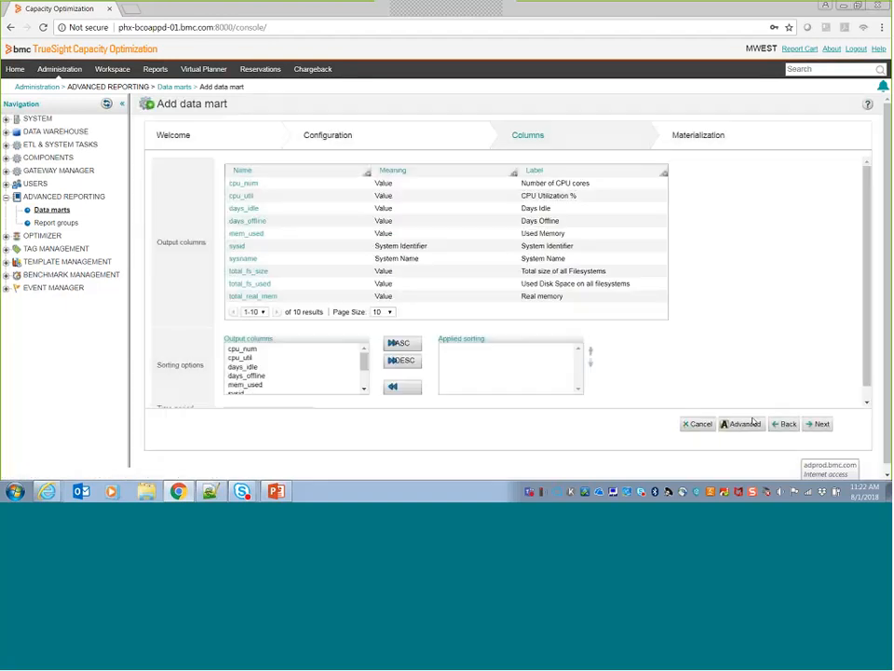
left_click(818, 425)
left_click(819, 426)
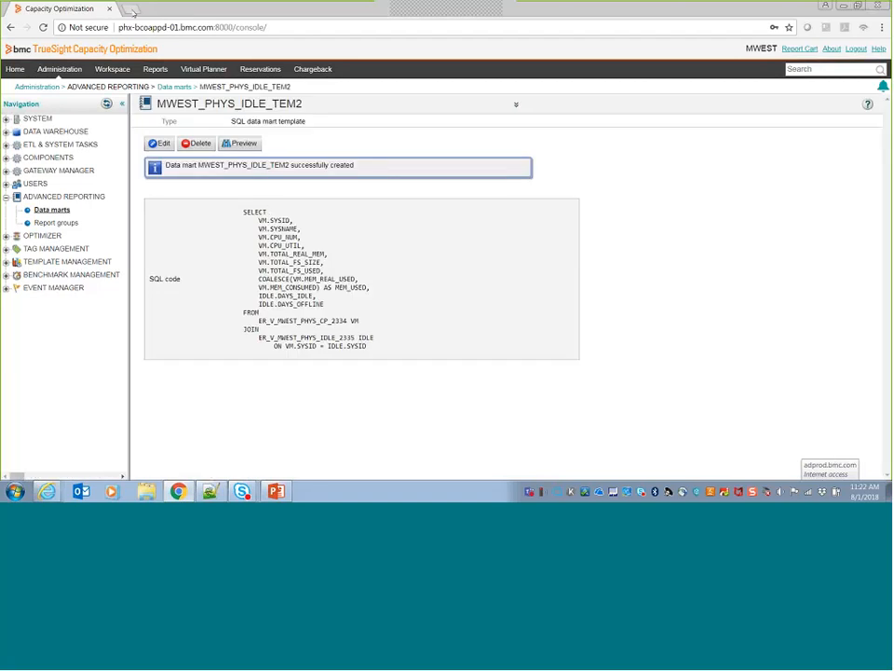
Open the TrueSight console at goto.bmc.com/tsps in a new browser tab
left_click(130, 9)
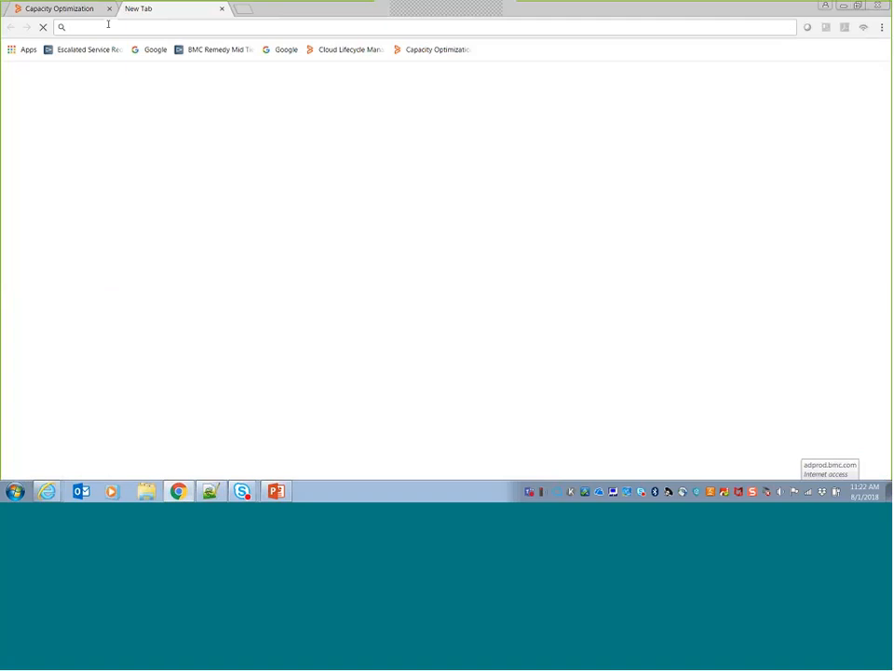
type("goto")
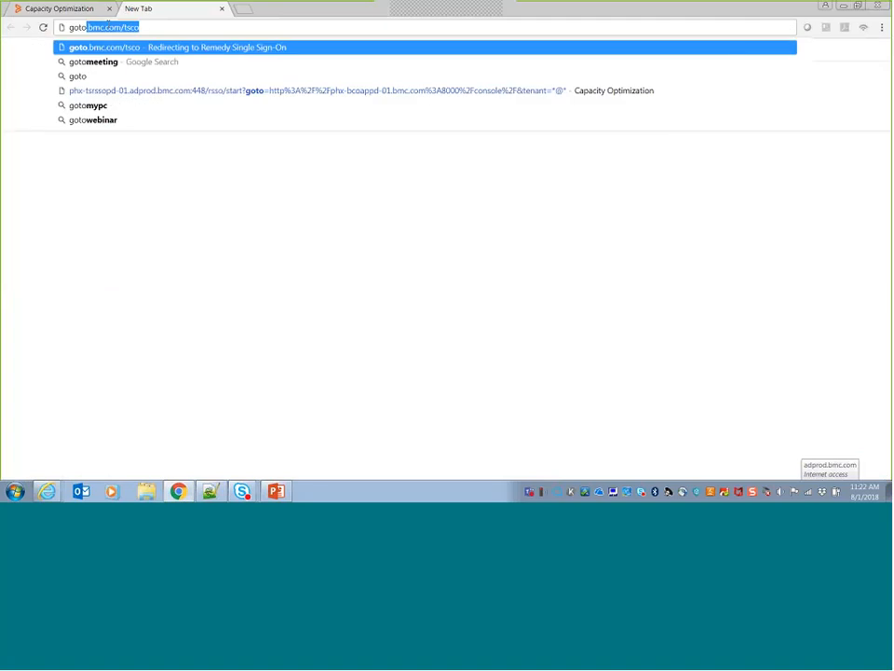
type(".bmc.com/ts")
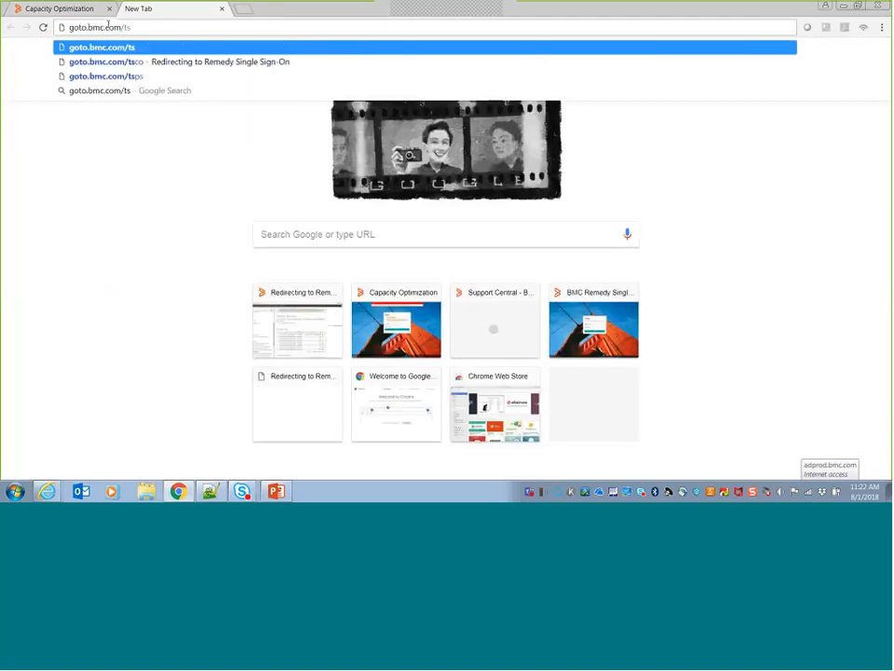
type("ps")
key("Return")
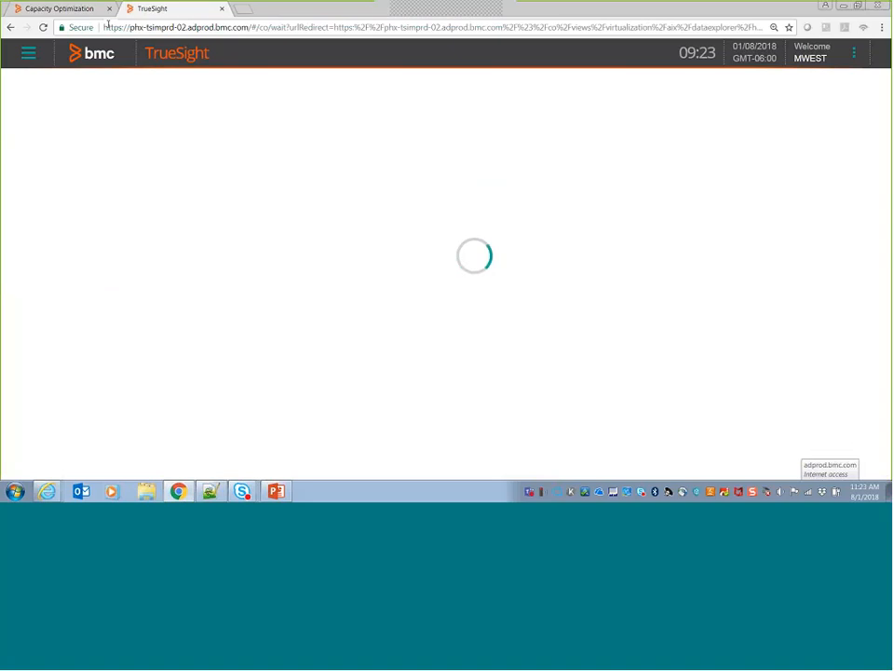
Open the Capacity Views administration page in the TrueSight console
left_click(28, 52)
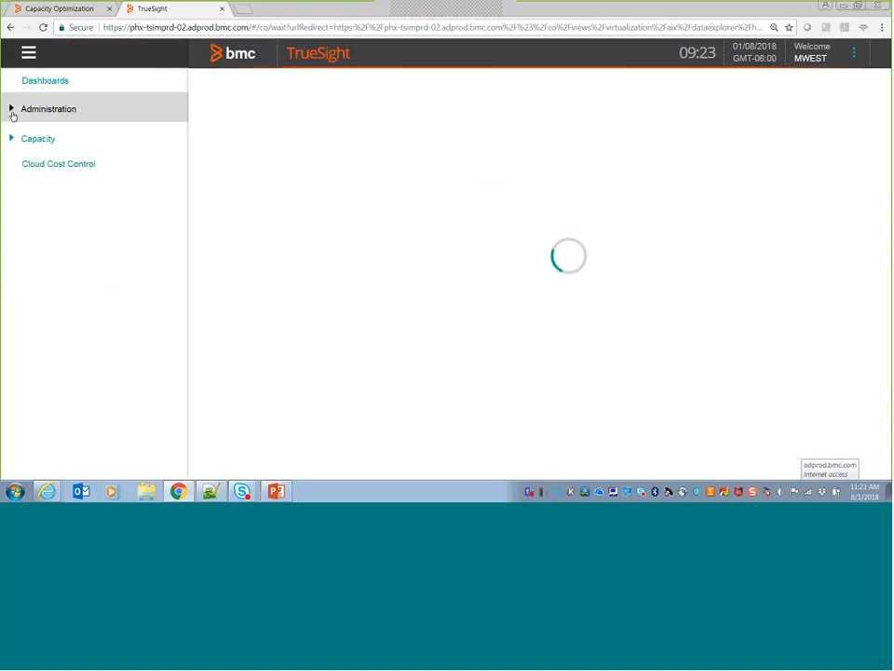
left_click(12, 111)
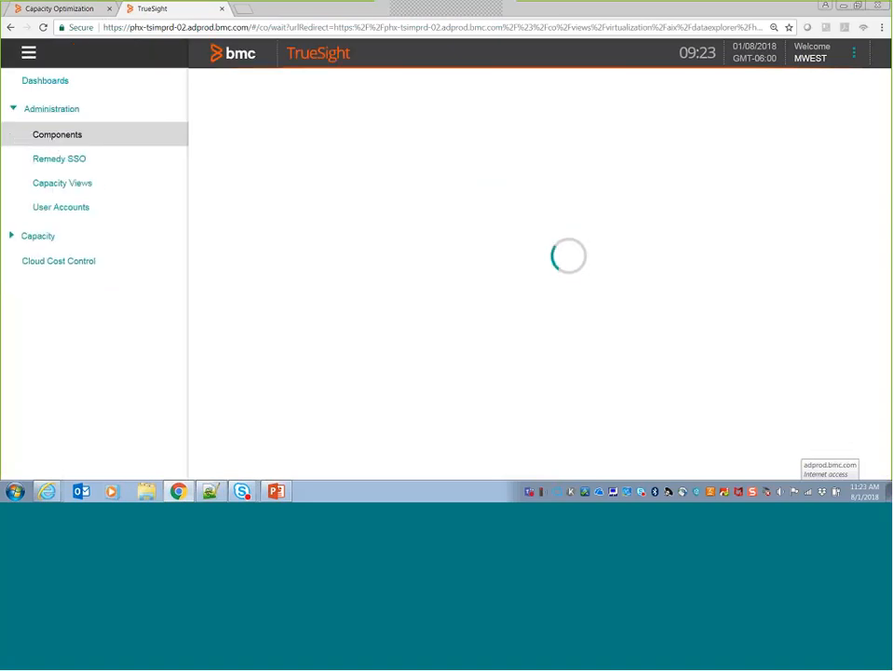
left_click(48, 185)
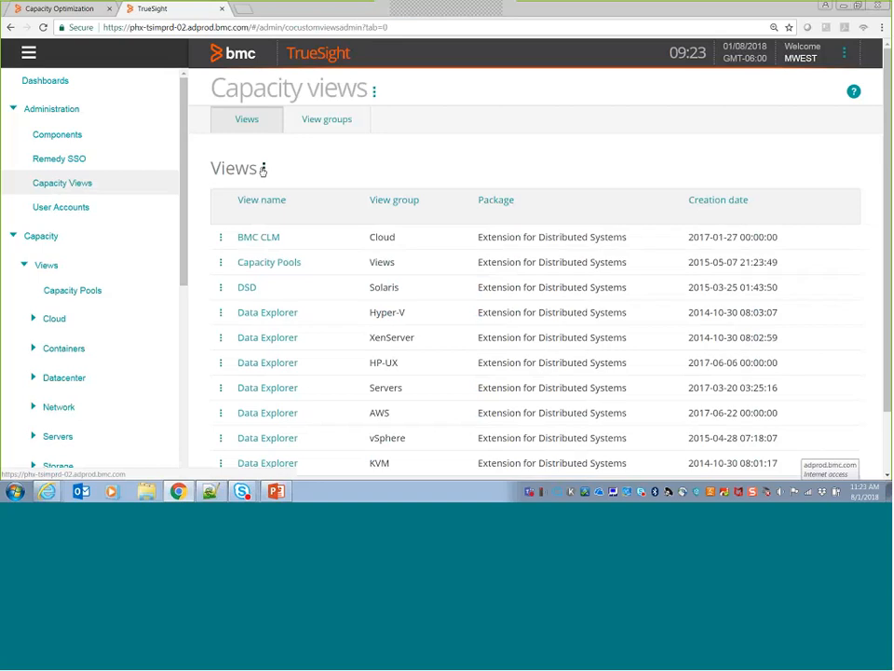
Add a view named MWEST_IDLE in the Custom Views group and continue to its first page
left_click_drag(888, 233, 887, 296)
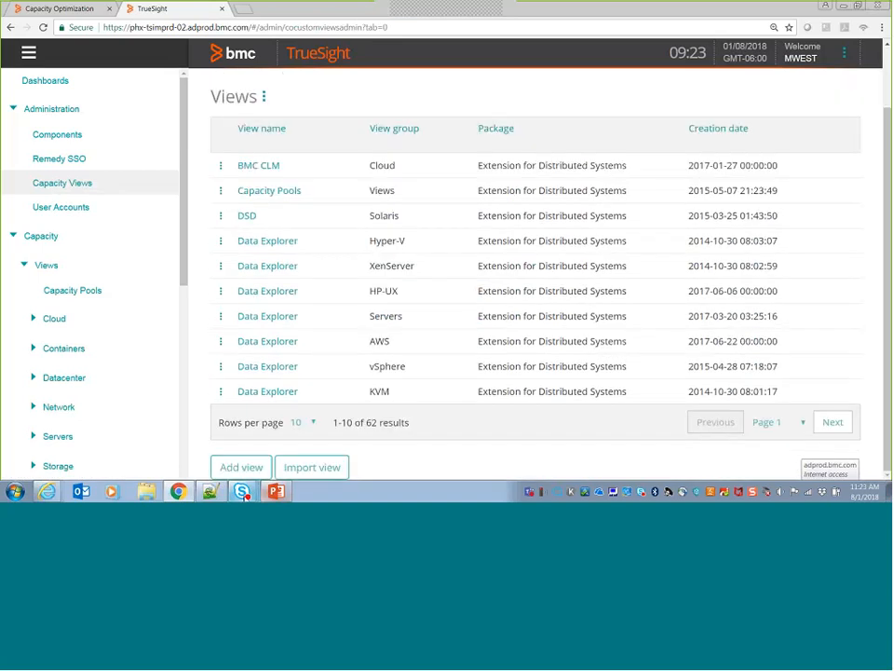
left_click(244, 469)
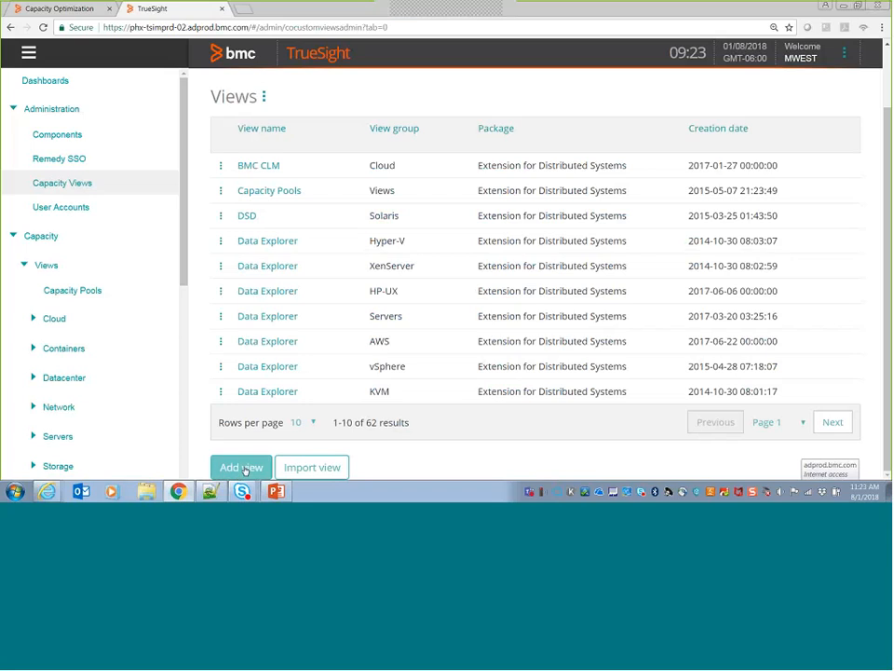
type("MWEST_ID")
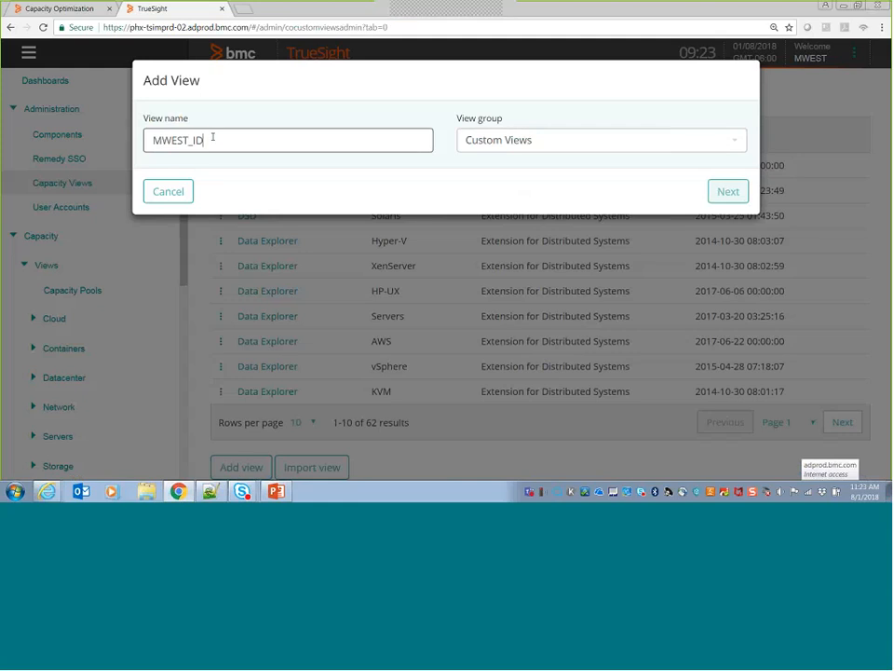
type("LE")
left_click(723, 193)
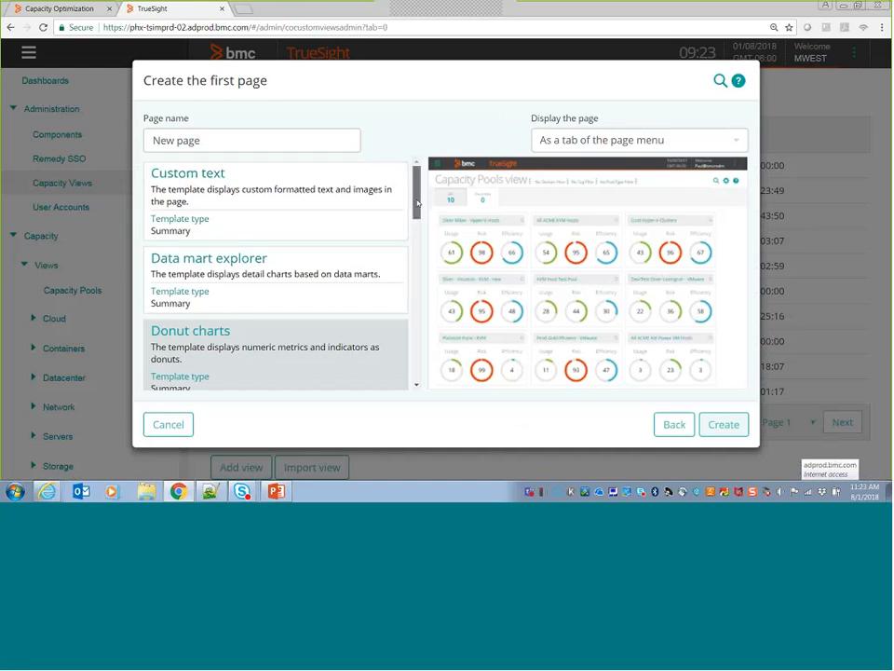
Create the view's first page from the Data mart explorer template
left_click_drag(418, 203, 418, 206)
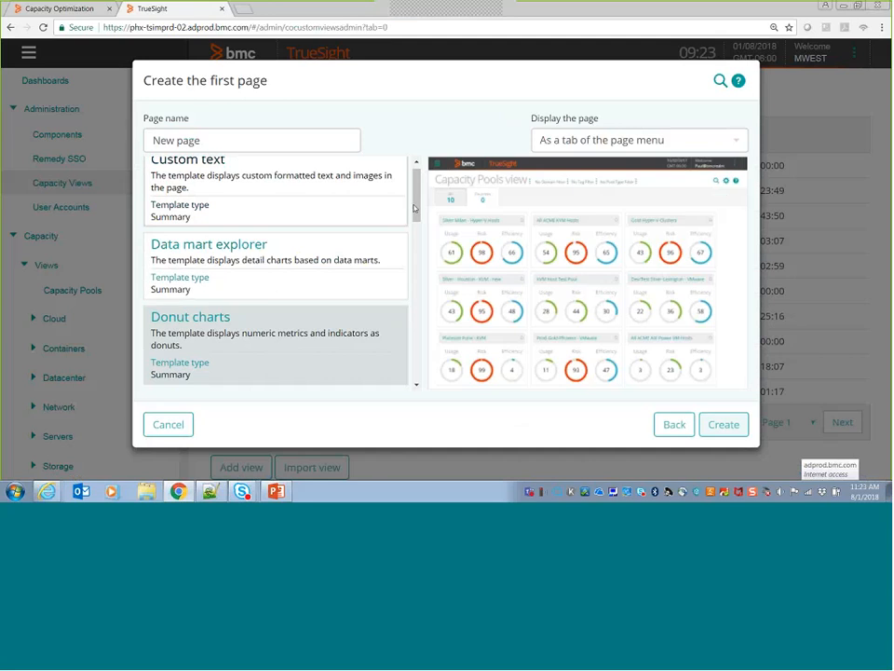
scroll(397, 216, "up", 1)
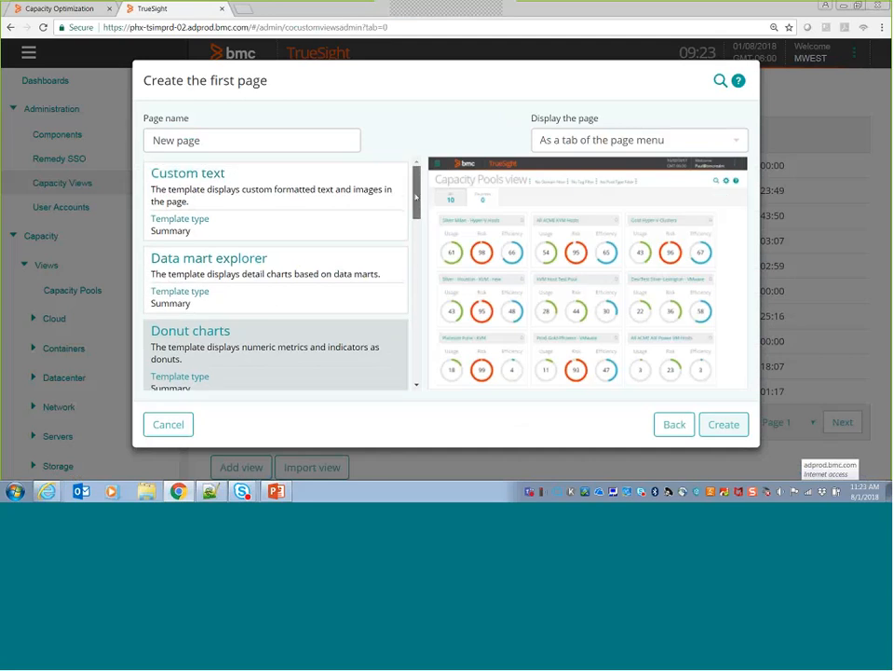
left_click(231, 272)
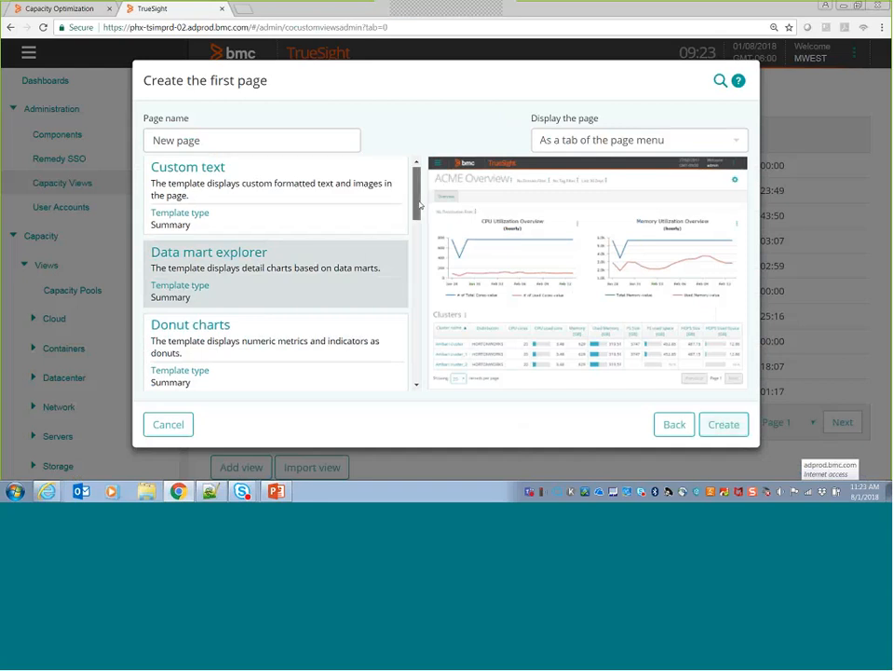
scroll(401, 252, "down", 1)
left_click_drag(419, 262, 422, 205)
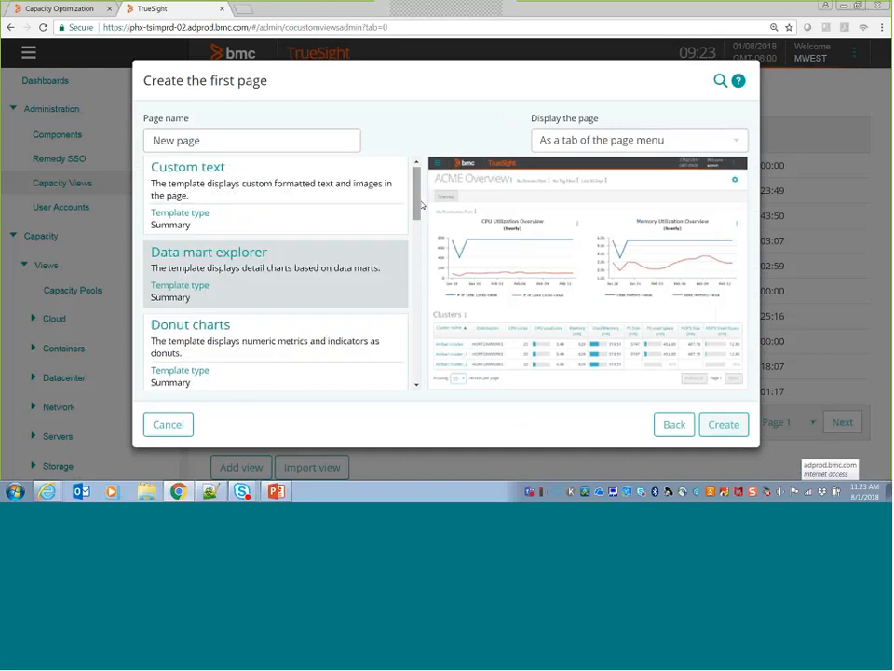
left_click(722, 424)
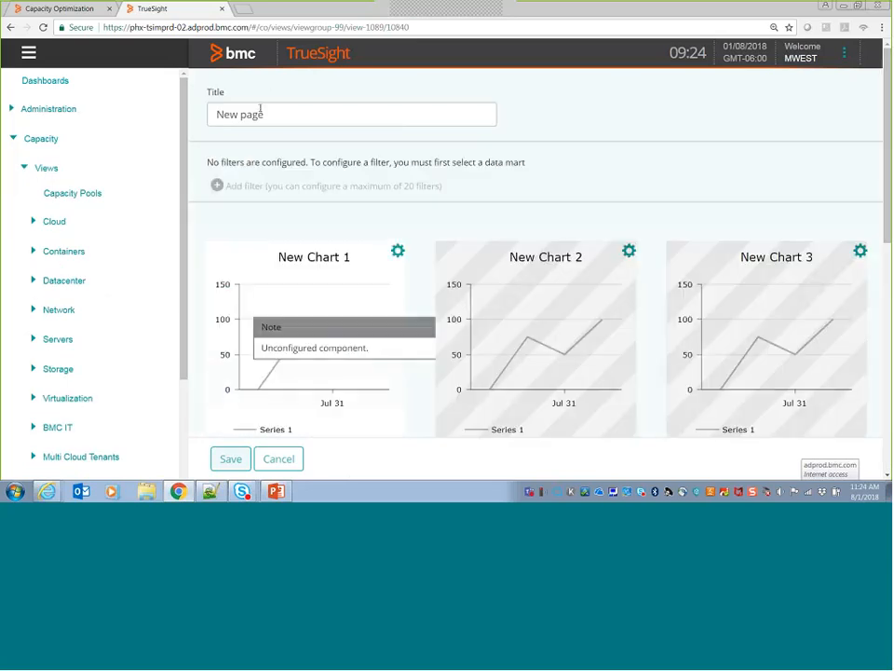
Replace the new page's title with Idle Systems
left_click_drag(276, 112, 214, 113)
type("Idle Sys")
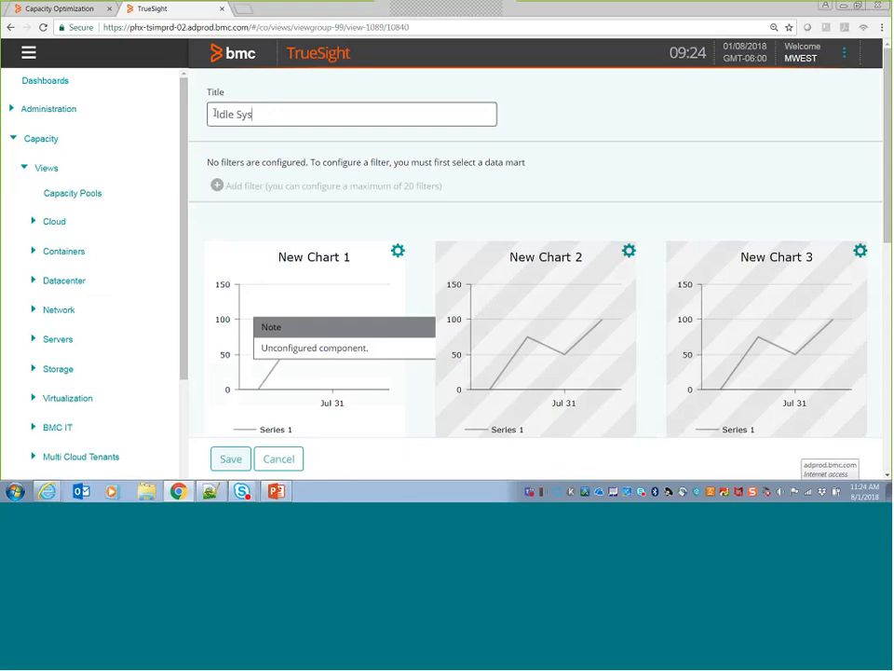
type("tems")
Disable the New Chart 1 component on the page and apply the change
left_click_drag(393, 259, 264, 294)
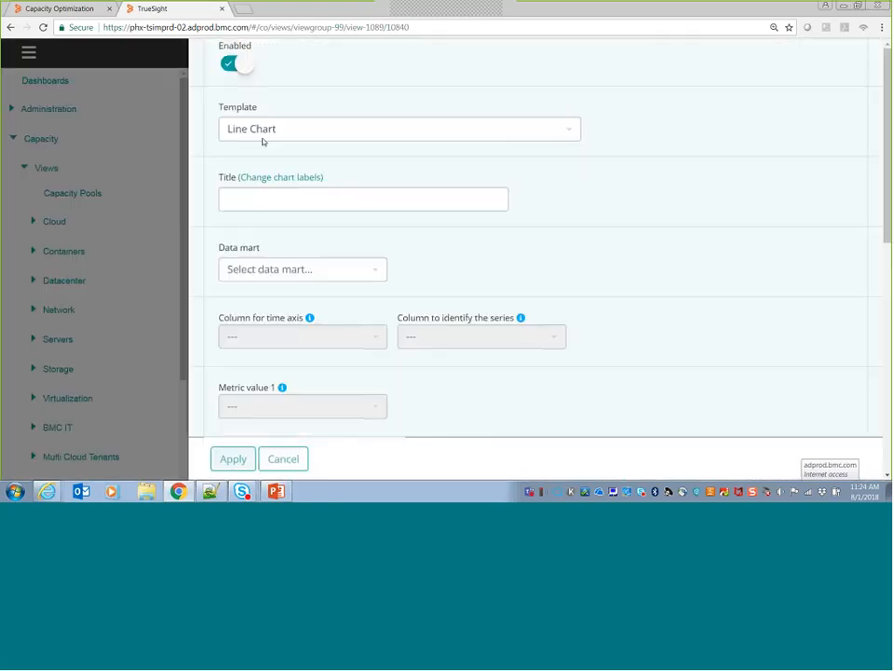
left_click(238, 64)
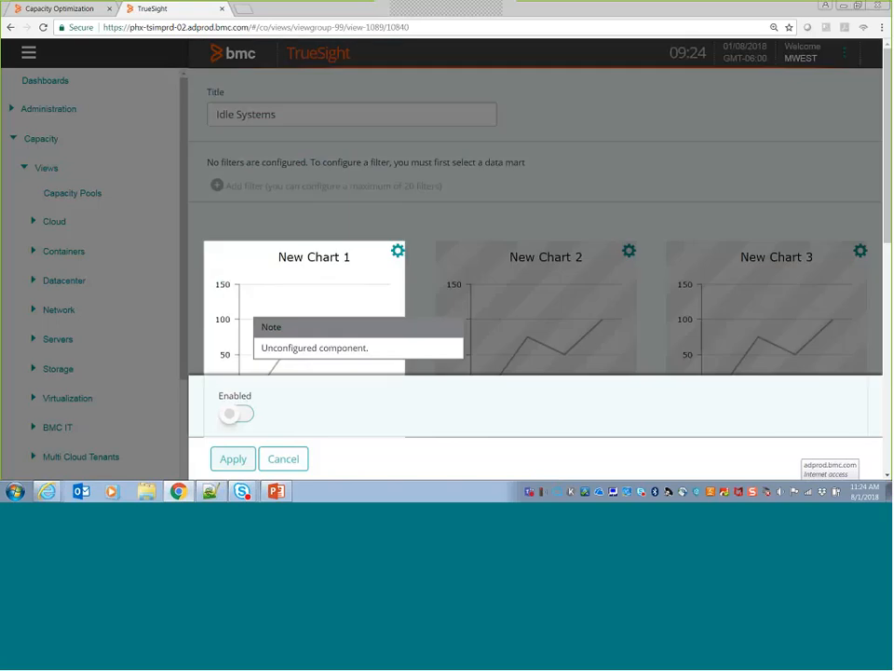
left_click(233, 458)
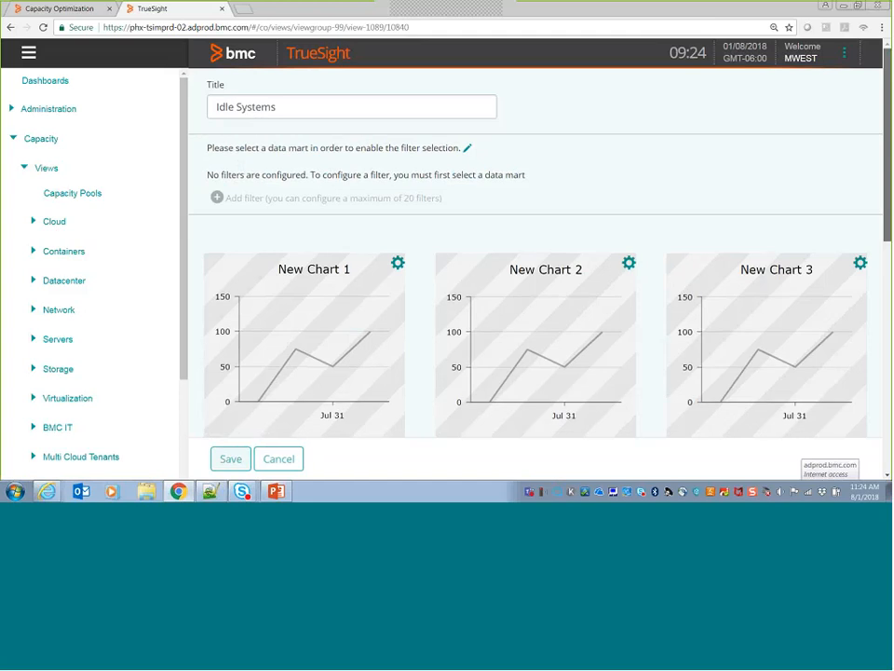
Configure the page's table component to use the MWEST_PHYS_IDLE_TEM2 data mart
scroll(535, 279, "down", 4)
scroll(858, 270, "down", 2)
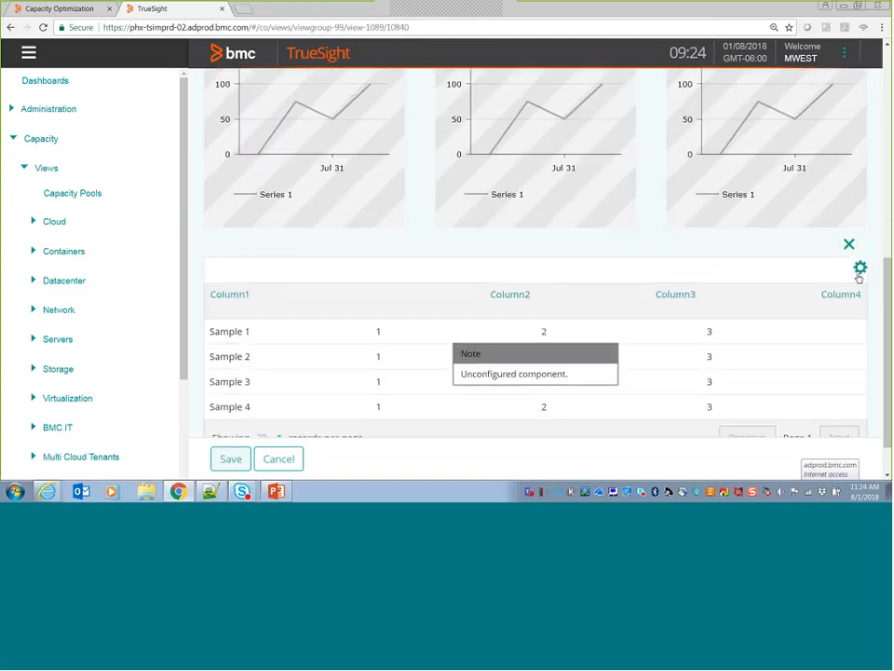
left_click(859, 268)
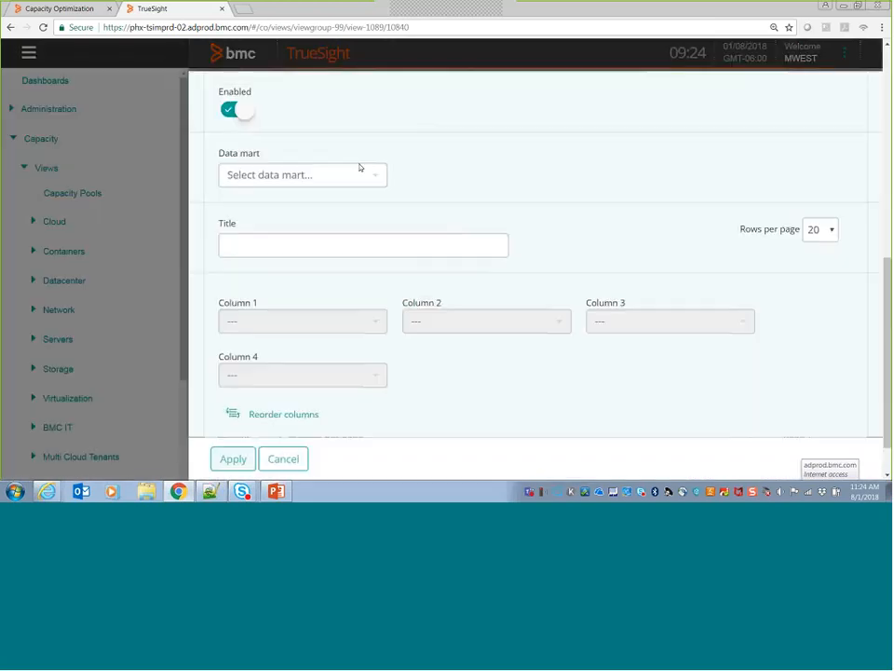
left_click(372, 177)
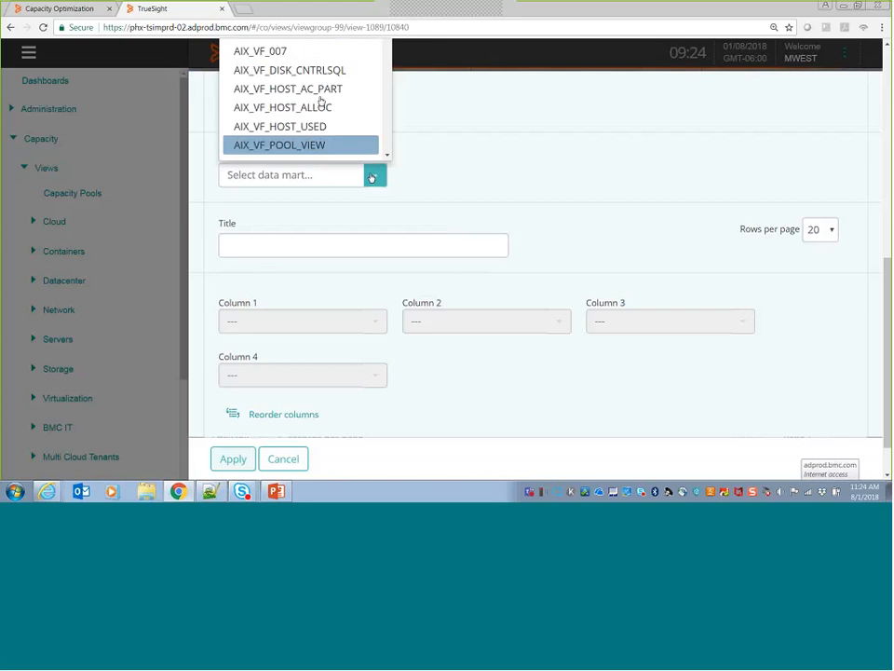
left_click(253, 175)
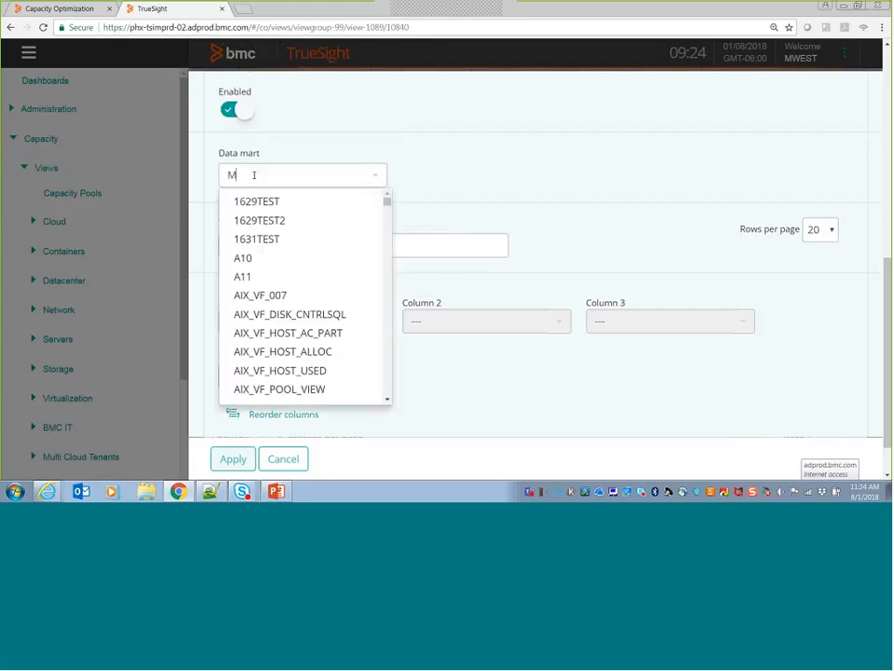
type("MWEST")
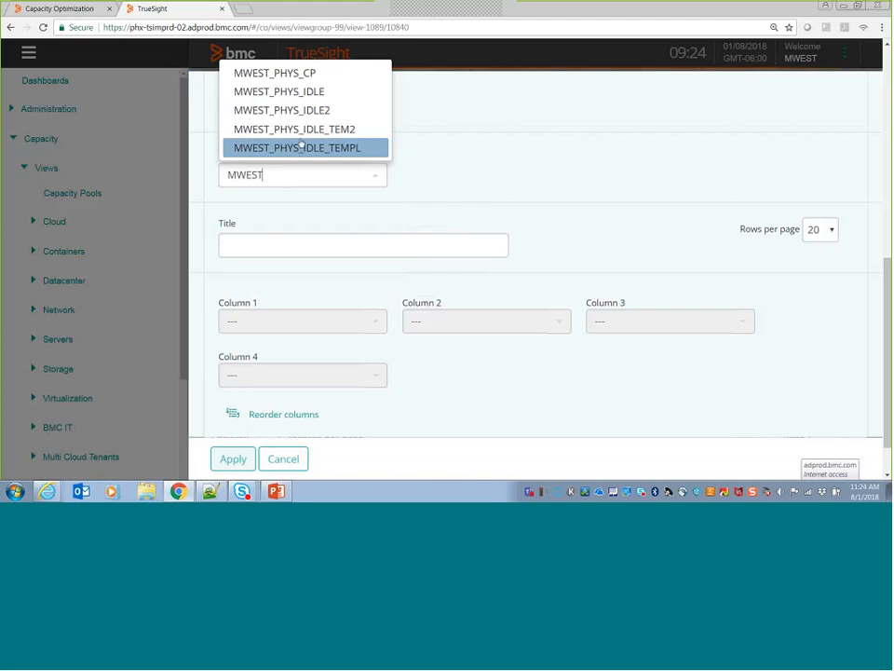
left_click(301, 136)
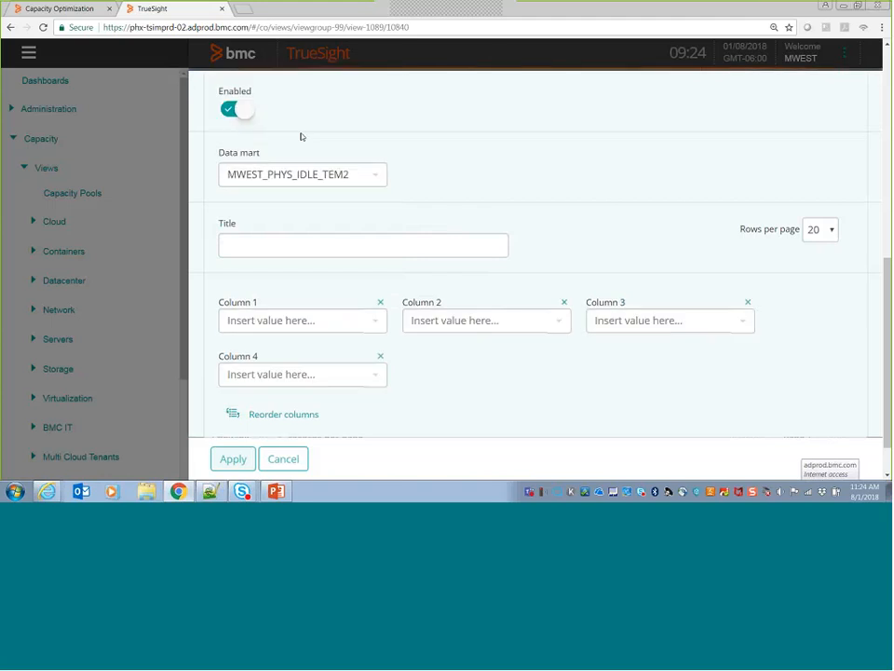
Title the table Detect Idle and Offline Systems
left_click(255, 245)
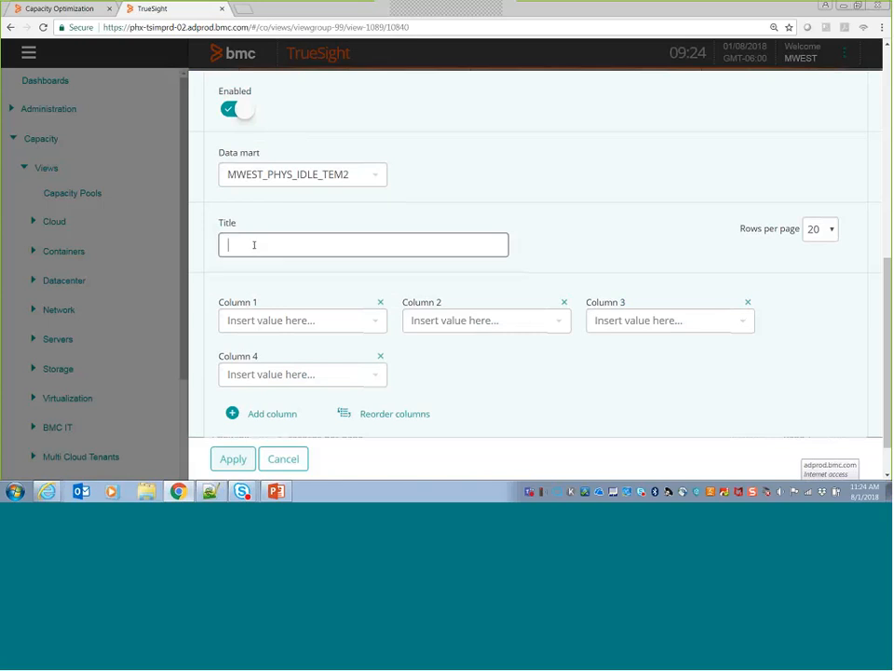
type("Idle")
key("BackSpace")
key("BackSpace")
key("BackSpace")
key("BackSpace")
type("Detect")
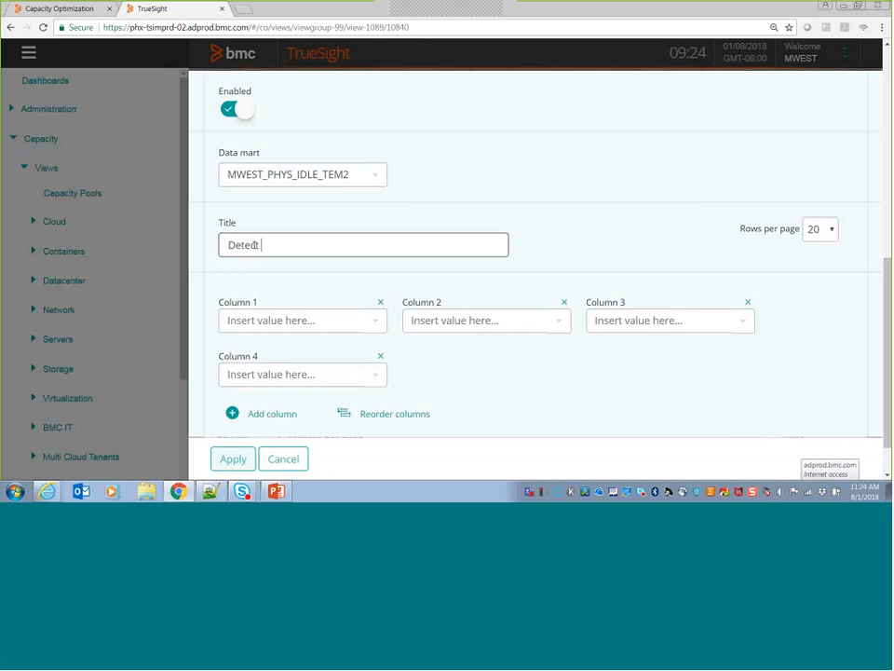
type(" Idle and Offline Systems")
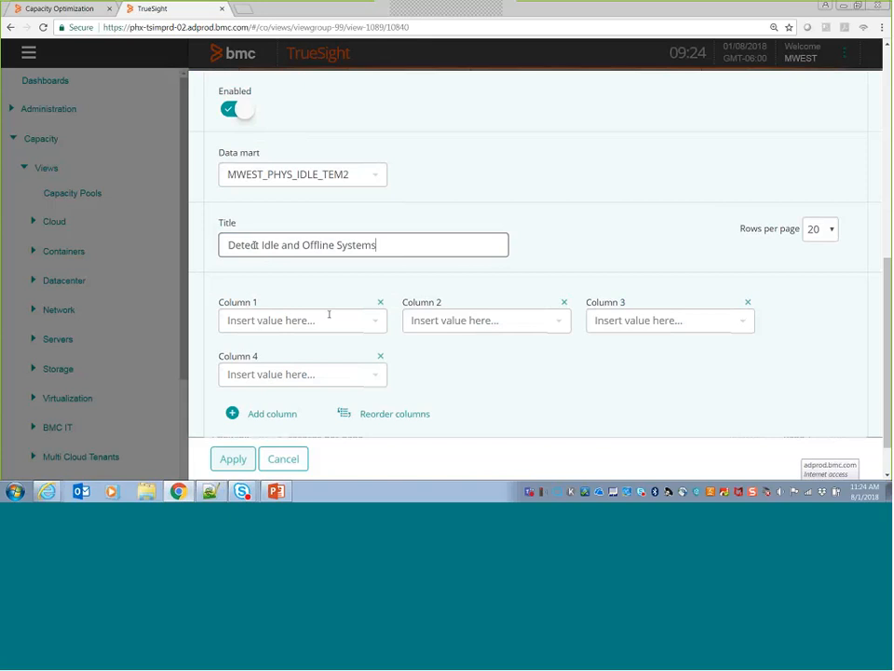
Assign System Name, Days Idle and Days Offline to the table's columns 1, 2 and 3
left_click(377, 321)
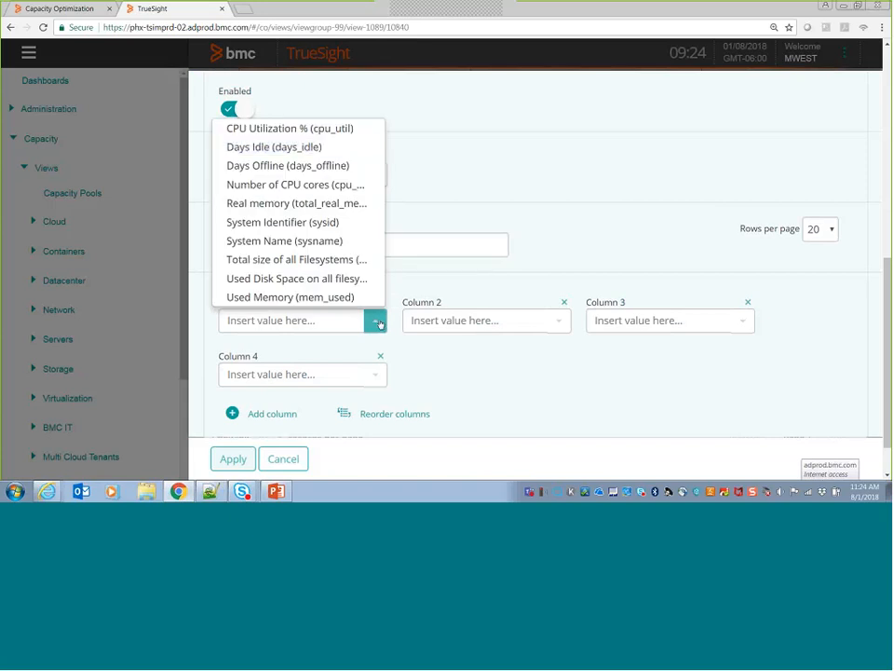
left_click(305, 240)
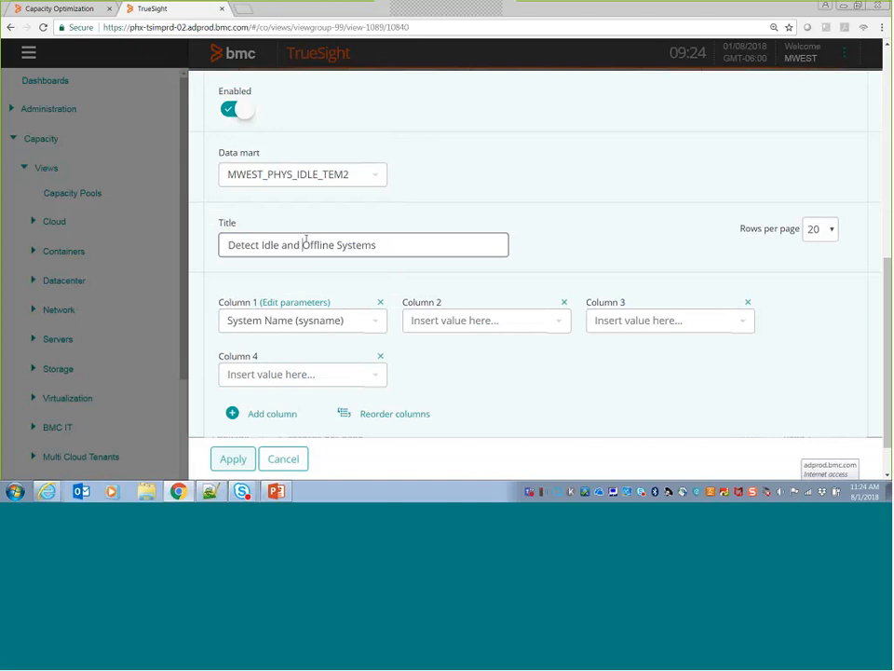
left_click(559, 320)
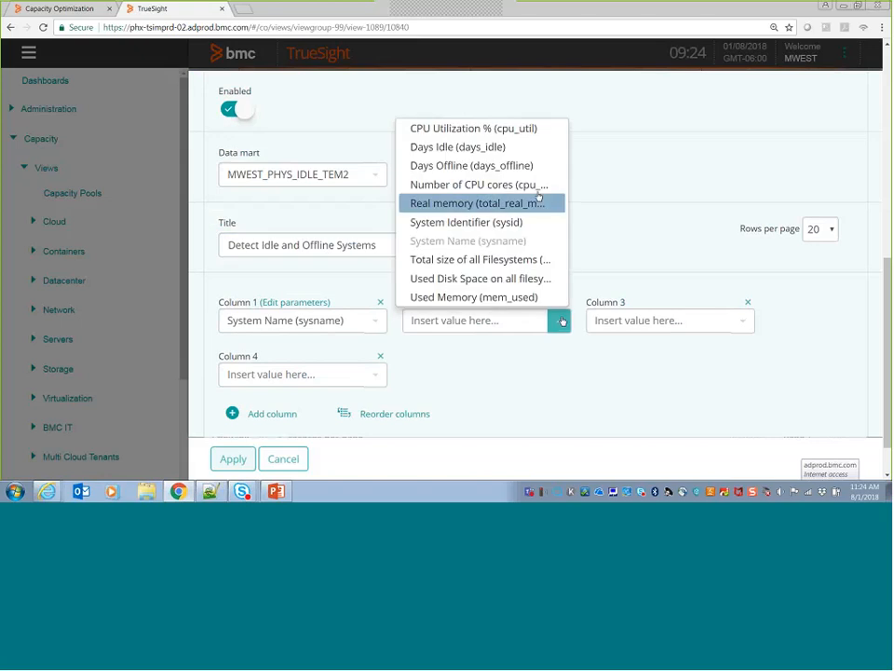
left_click(521, 149)
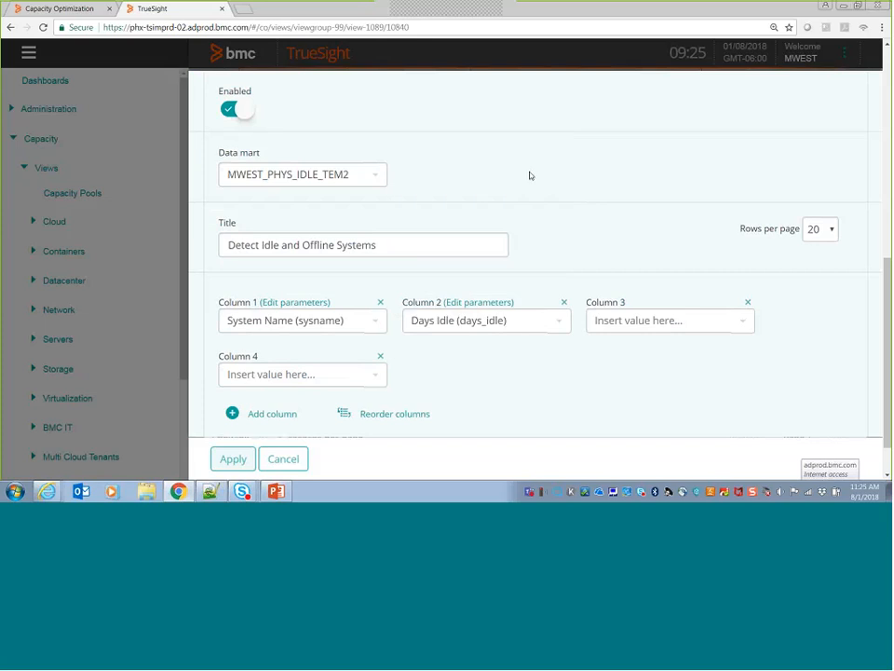
left_click(742, 322)
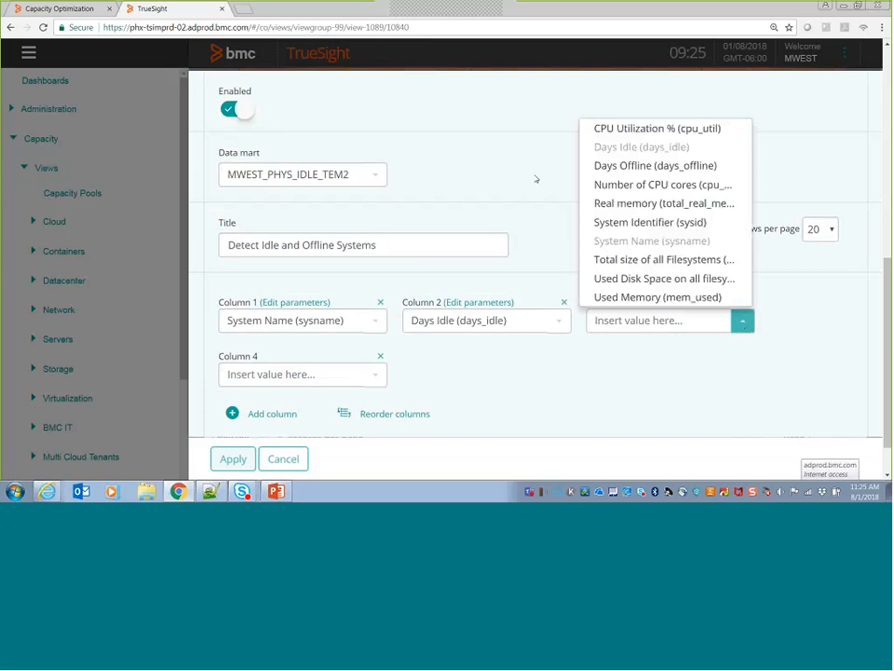
left_click(655, 166)
Assign Number of CPU cores to column 4 and add columns 5 and 6 for Real memory and Total size of all Filesystems
left_click(345, 381)
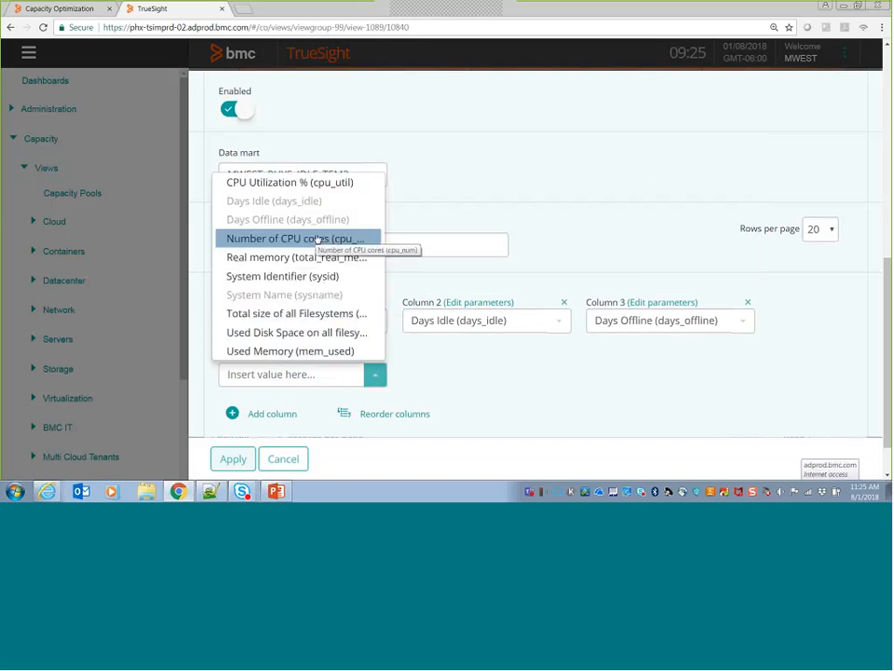
left_click(317, 239)
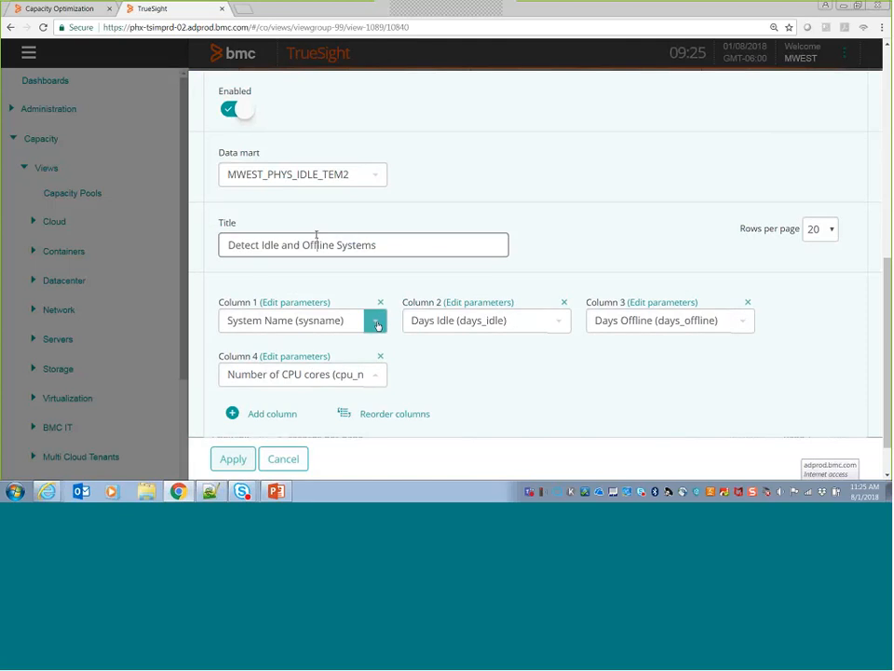
left_click(272, 413)
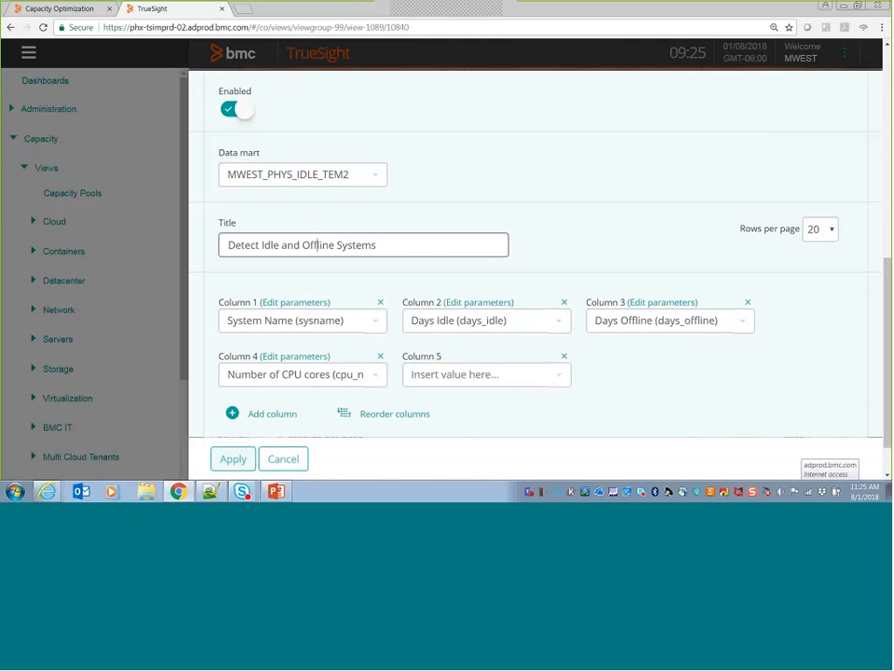
left_click(560, 375)
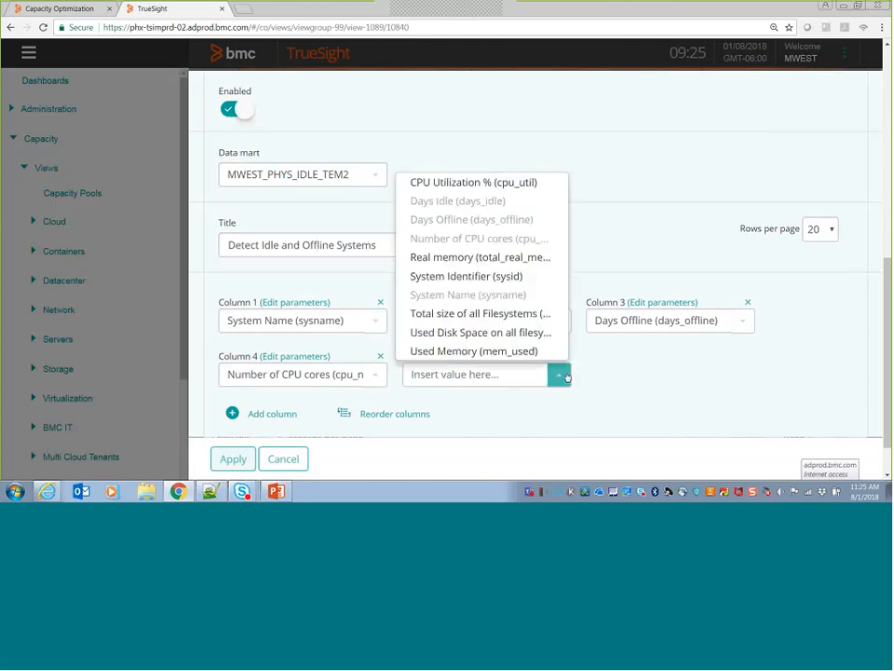
left_click(480, 257)
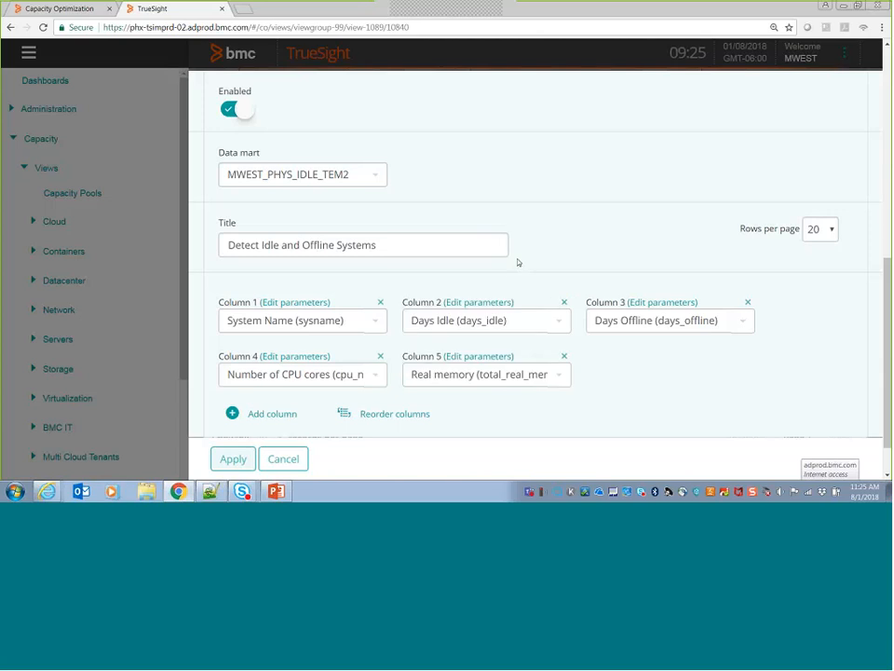
left_click(249, 417)
left_click(745, 375)
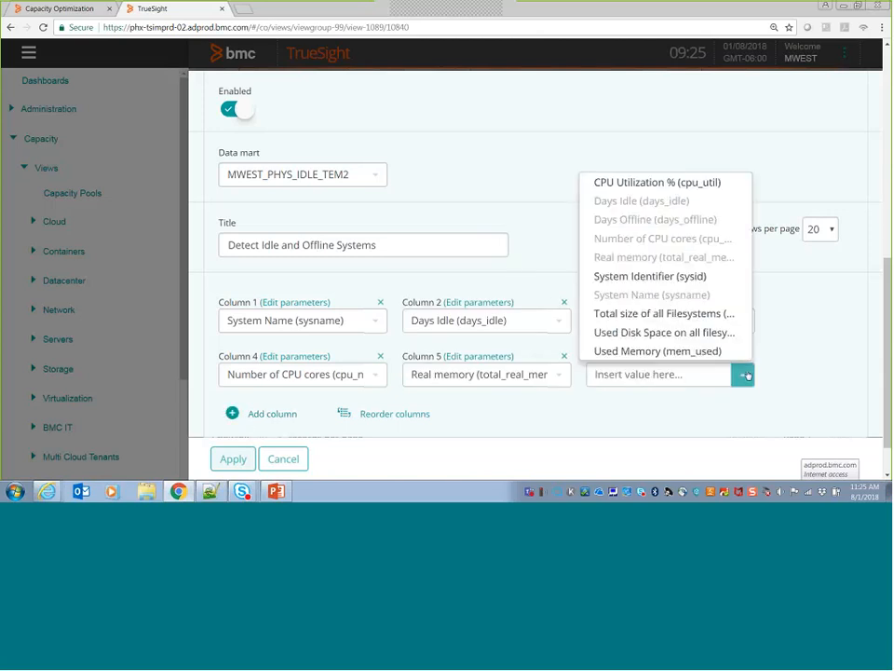
left_click(682, 313)
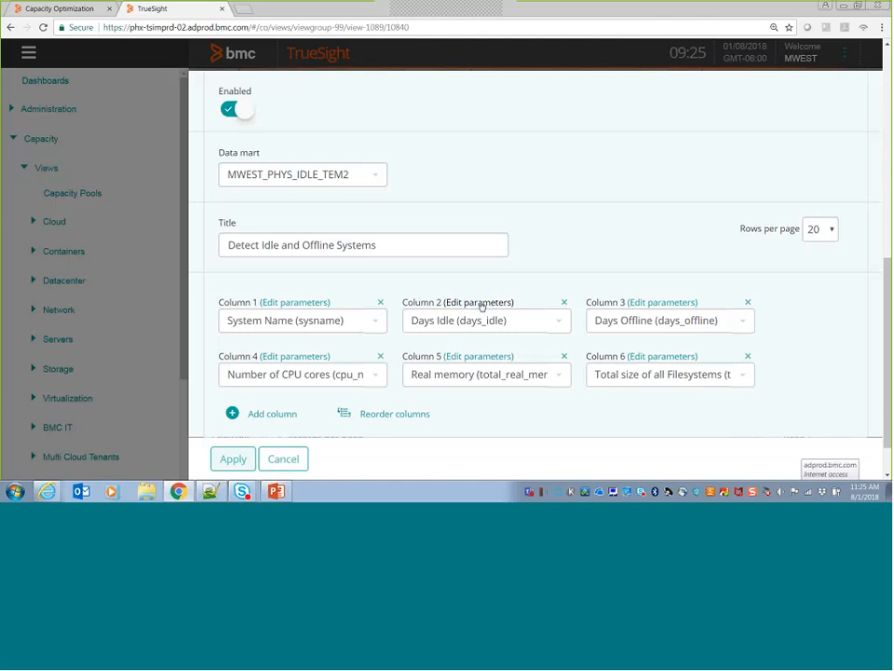
Set the measurement unit of the Real memory column to GB
left_click(495, 360)
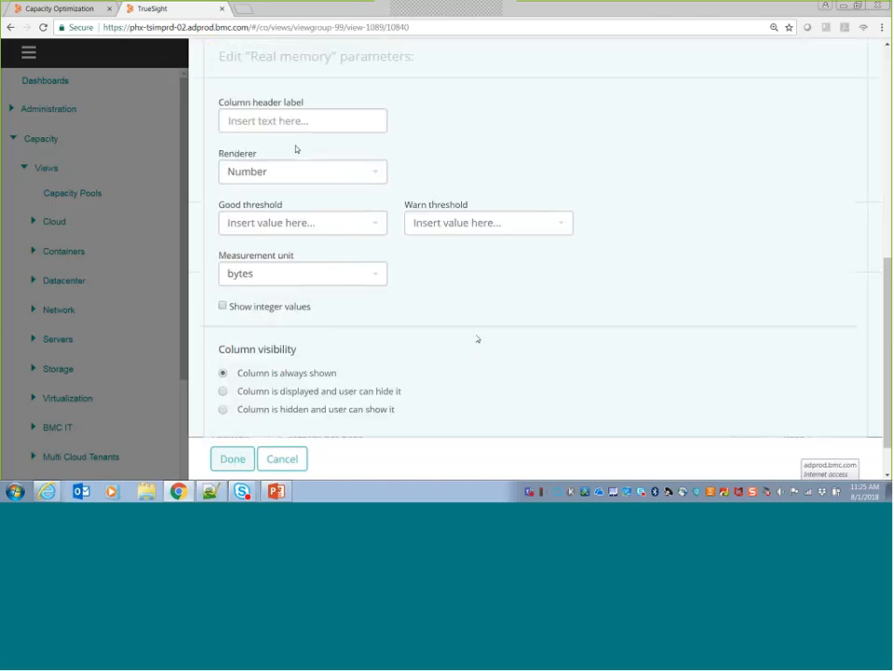
left_click(374, 276)
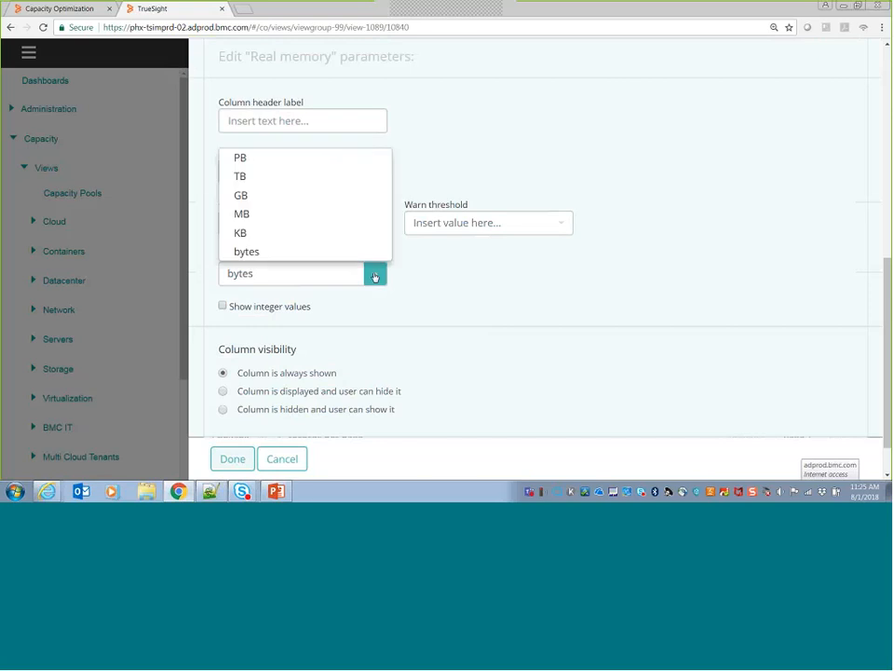
left_click(275, 197)
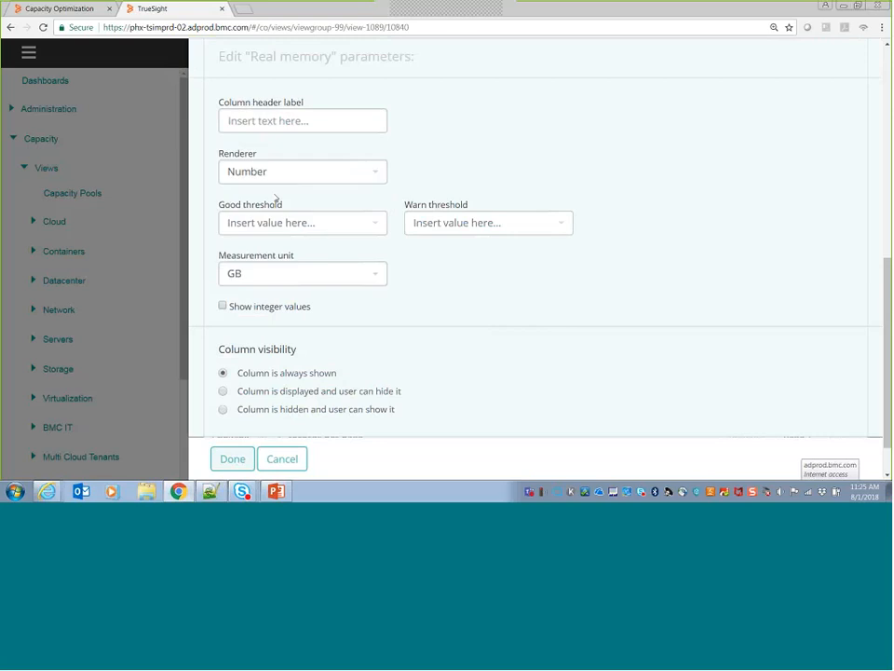
left_click(232, 459)
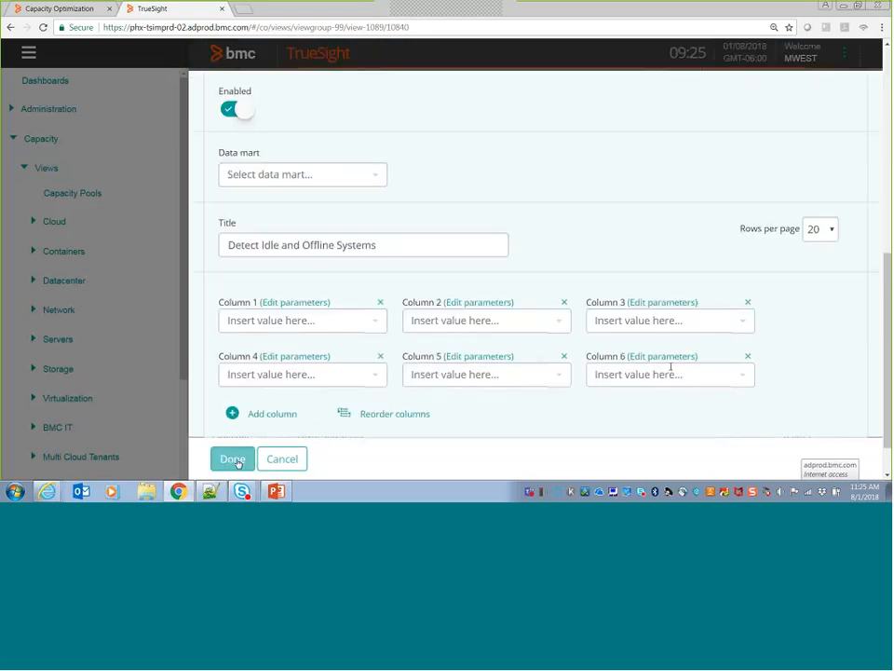
Set the measurement unit of the Total size of all Filesystems column to GB
left_click(678, 357)
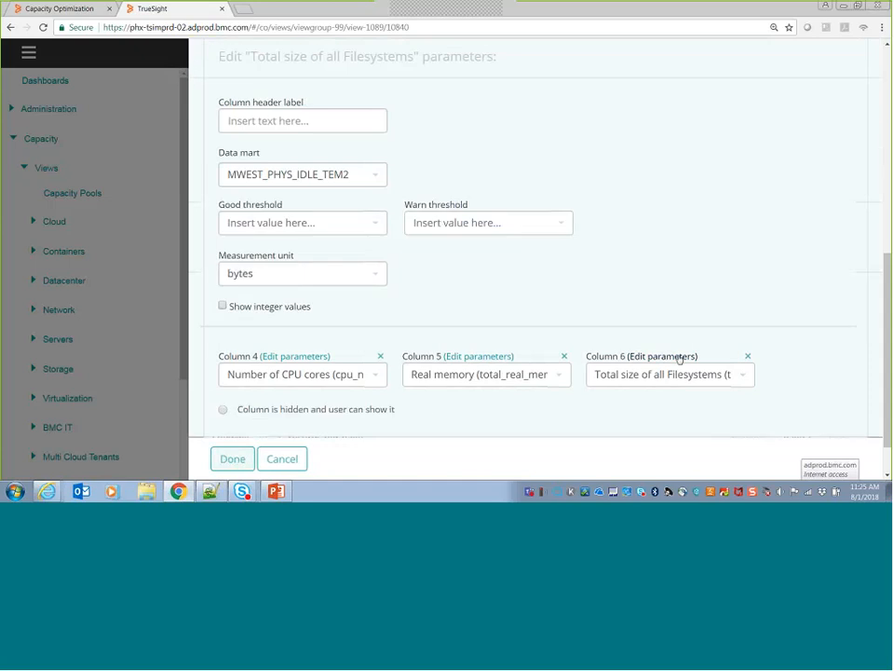
left_click(372, 226)
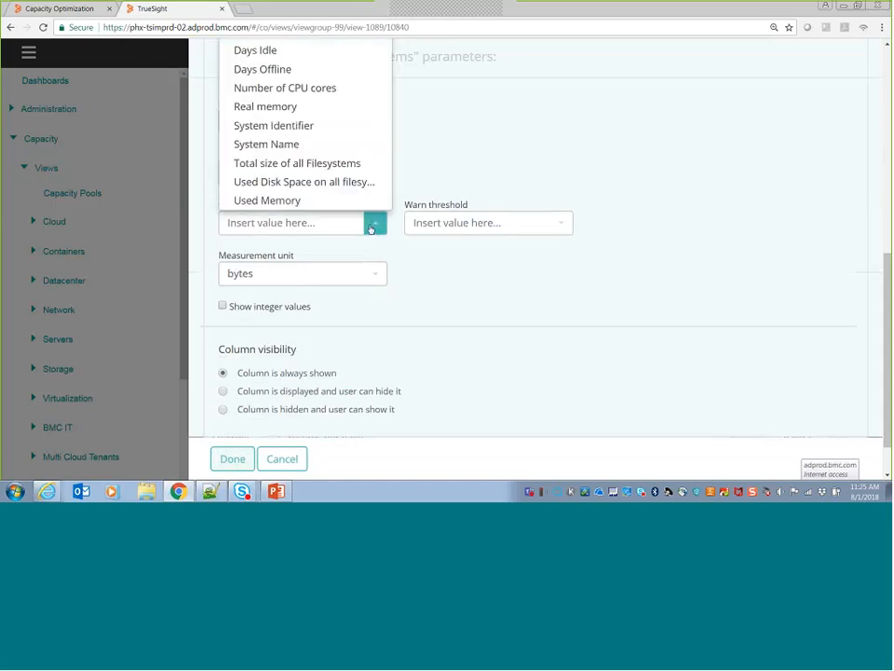
left_click(377, 276)
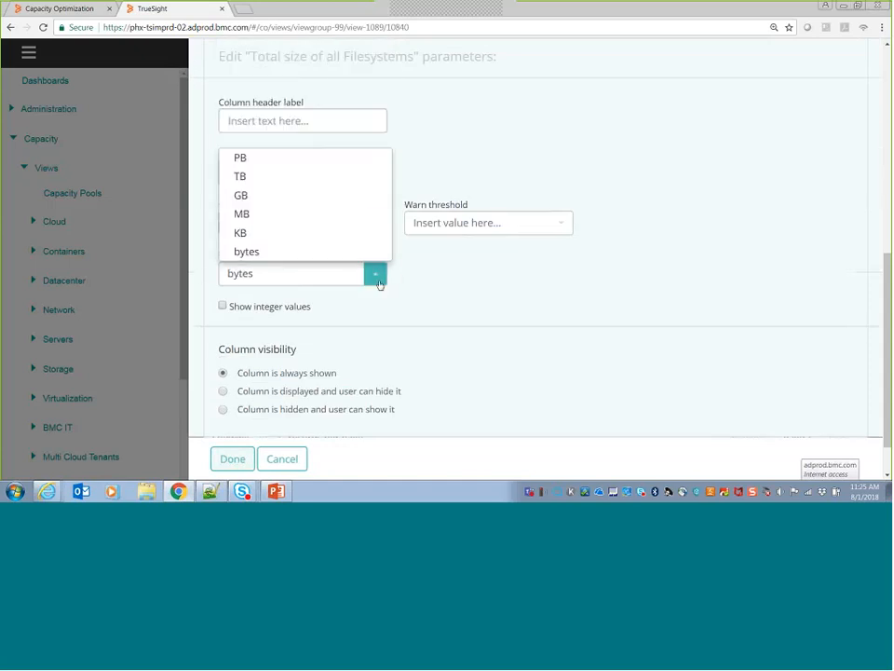
left_click(280, 197)
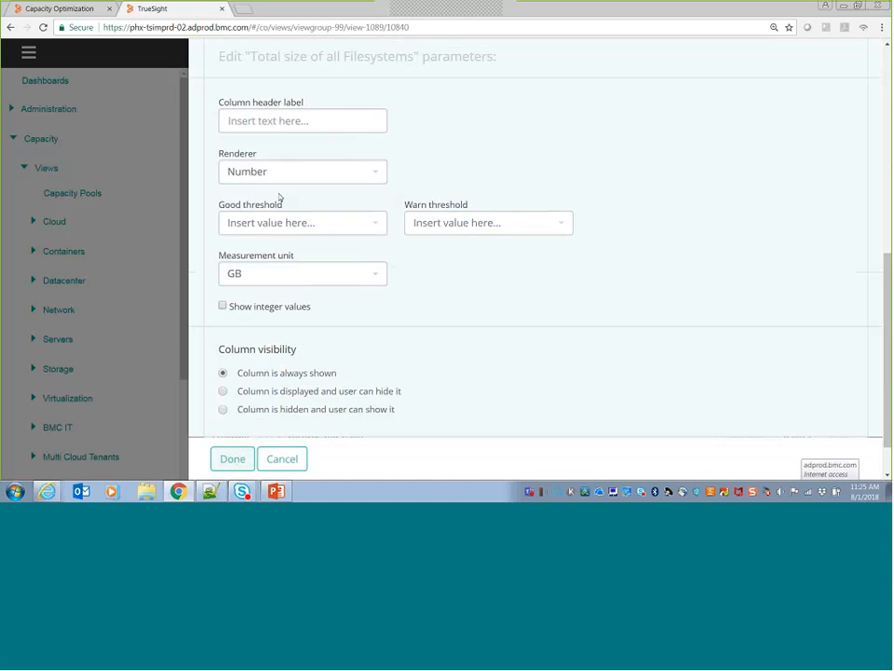
left_click(239, 458)
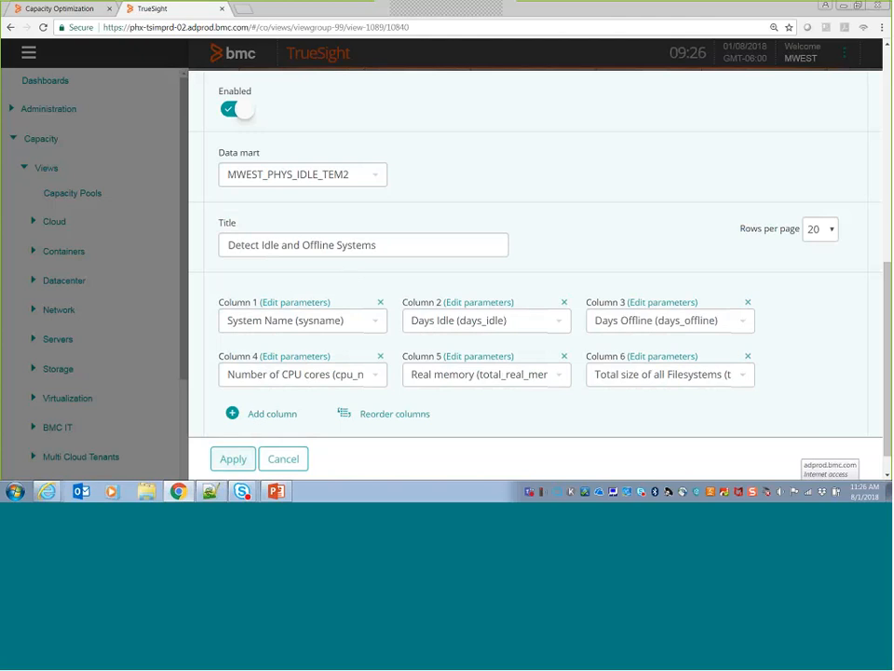
Apply the table configuration, save the Idle Systems page and review the finished table
left_click(235, 456)
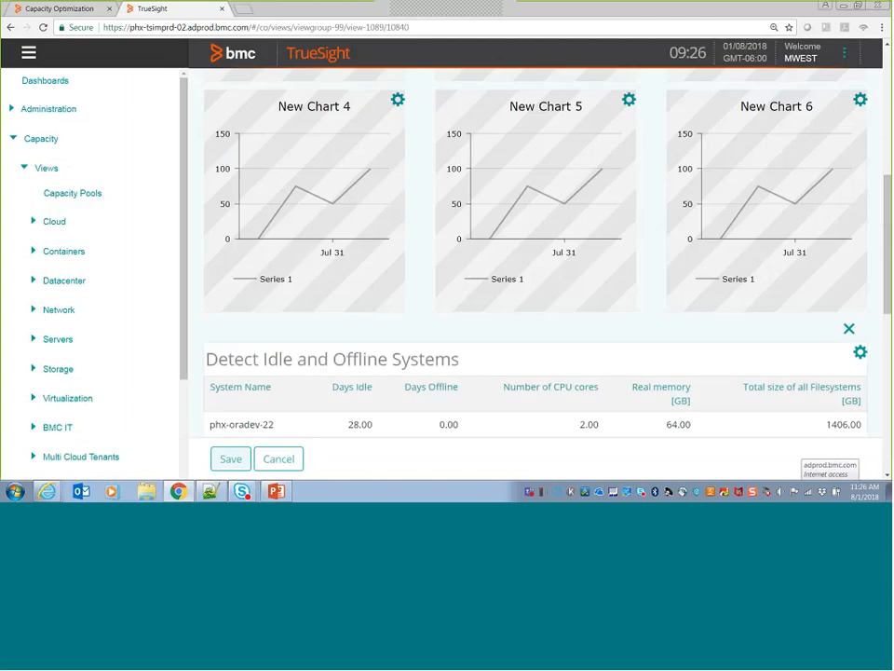
left_click_drag(890, 232, 890, 280)
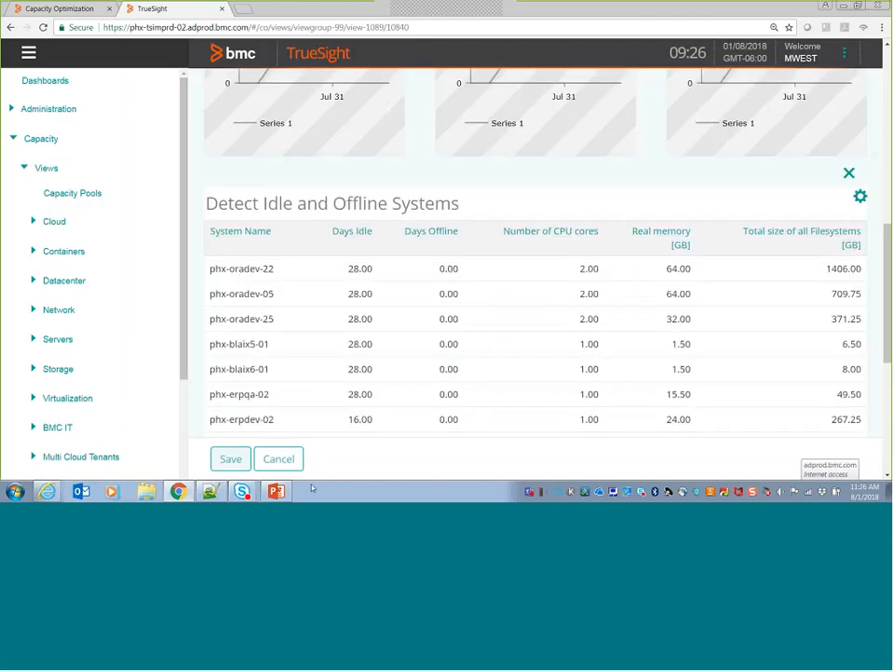
left_click(229, 459)
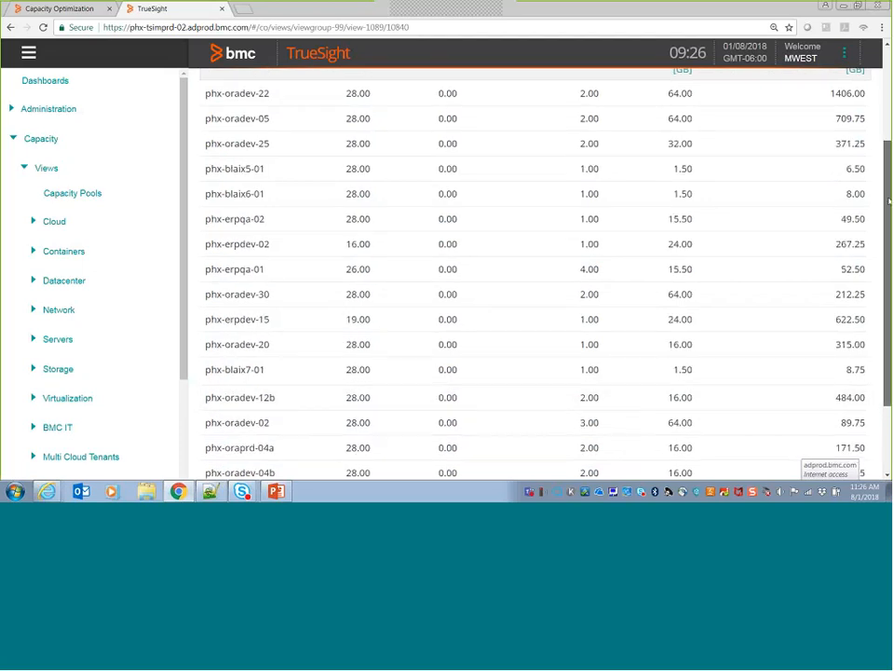
scroll(376, 196, "up", 3)
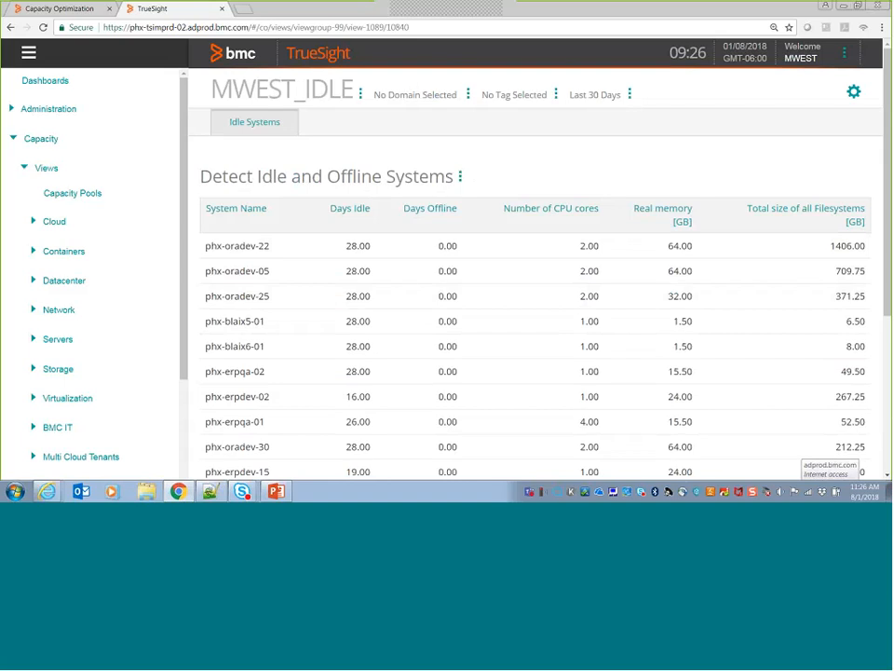
Add a new page to the MWEST_IDLE view using the System data explorer template
left_click(853, 91)
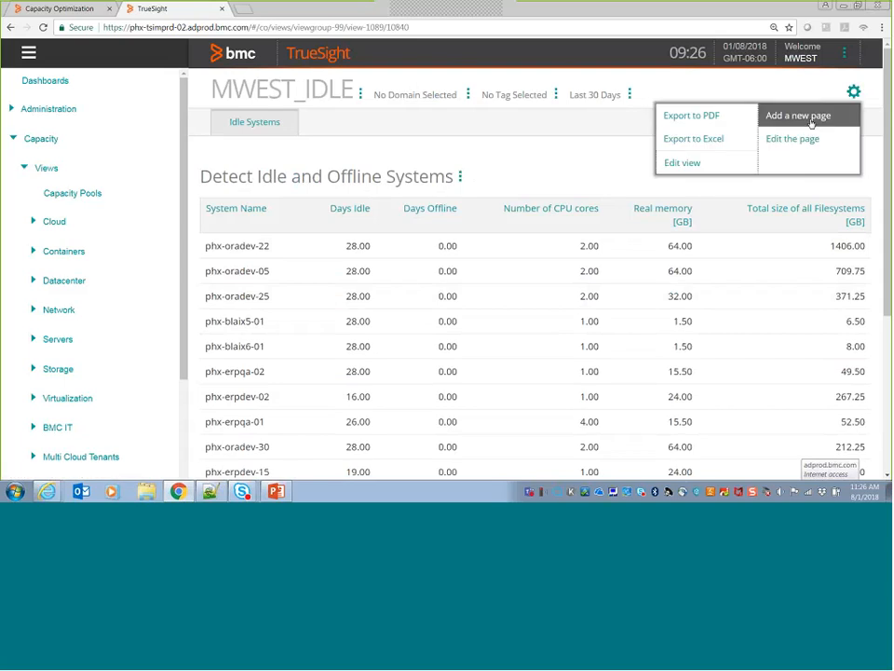
left_click(799, 116)
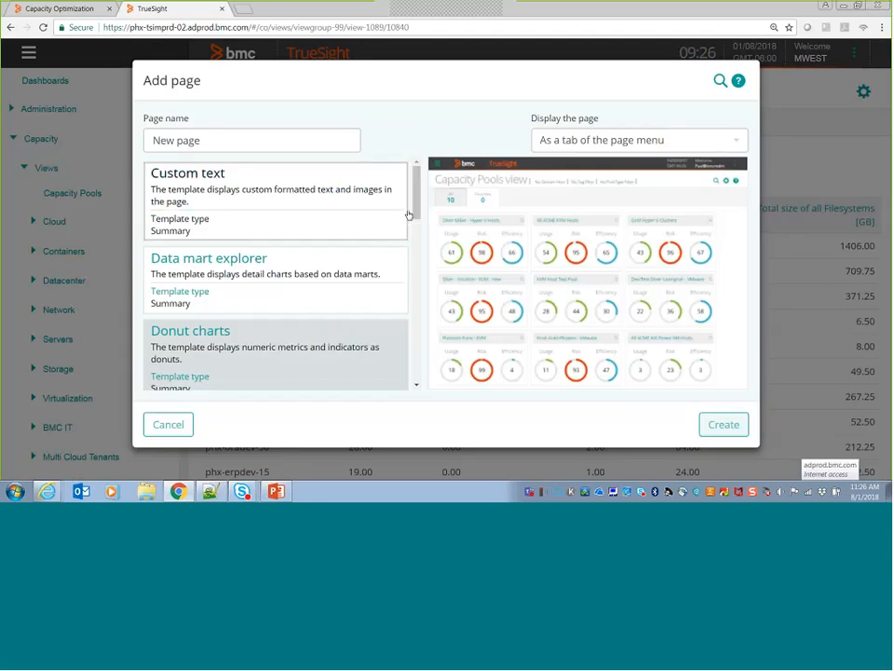
scroll(416, 246, "down", 5)
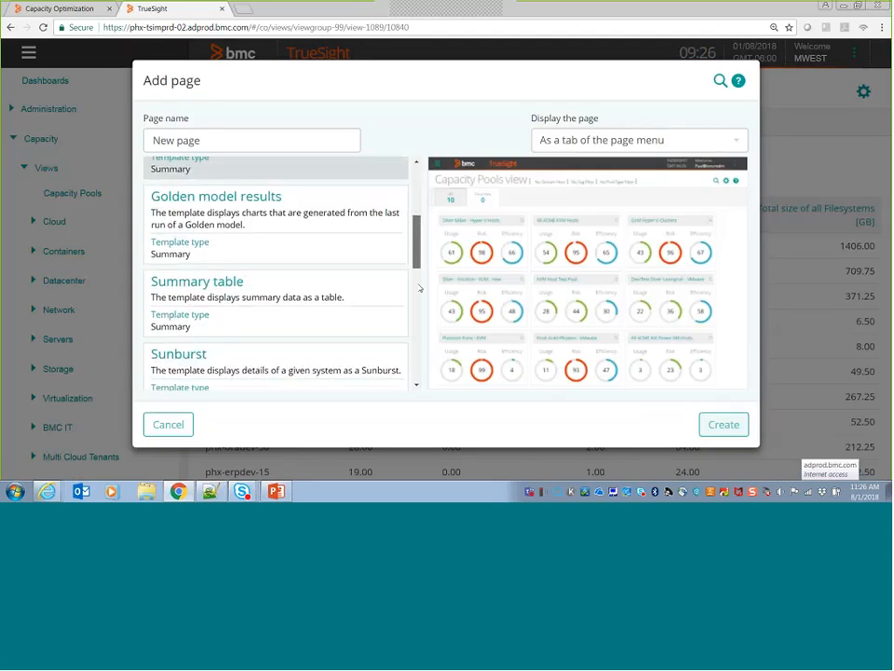
scroll(419, 307, "down", 4)
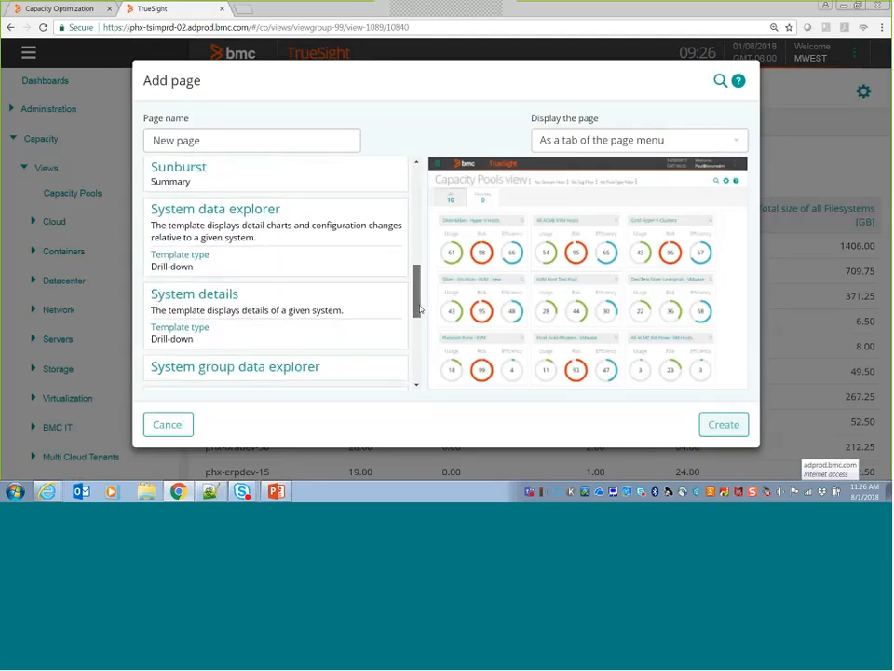
left_click_drag(419, 333, 419, 273)
scroll(419, 273, "down", 2)
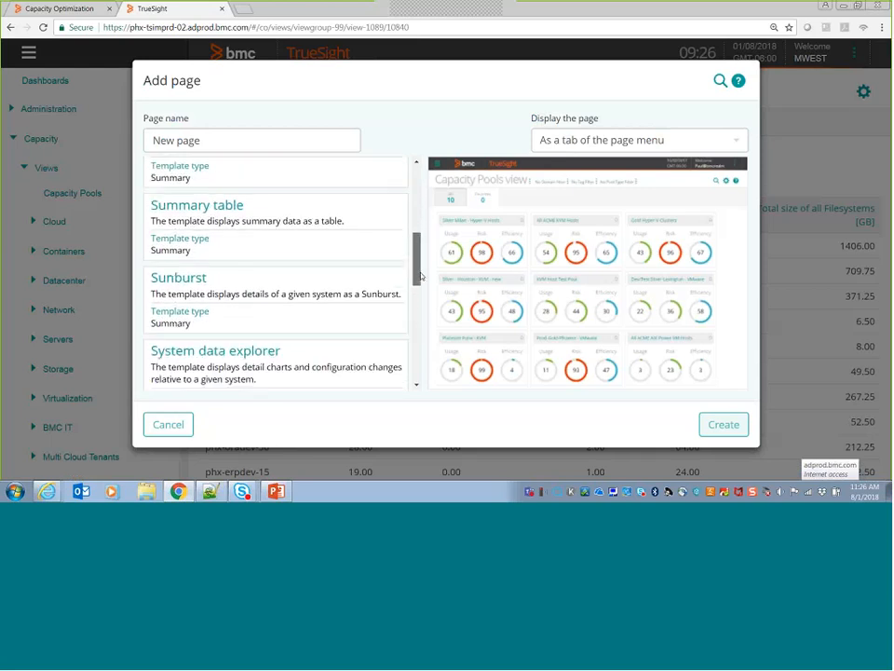
left_click(269, 344)
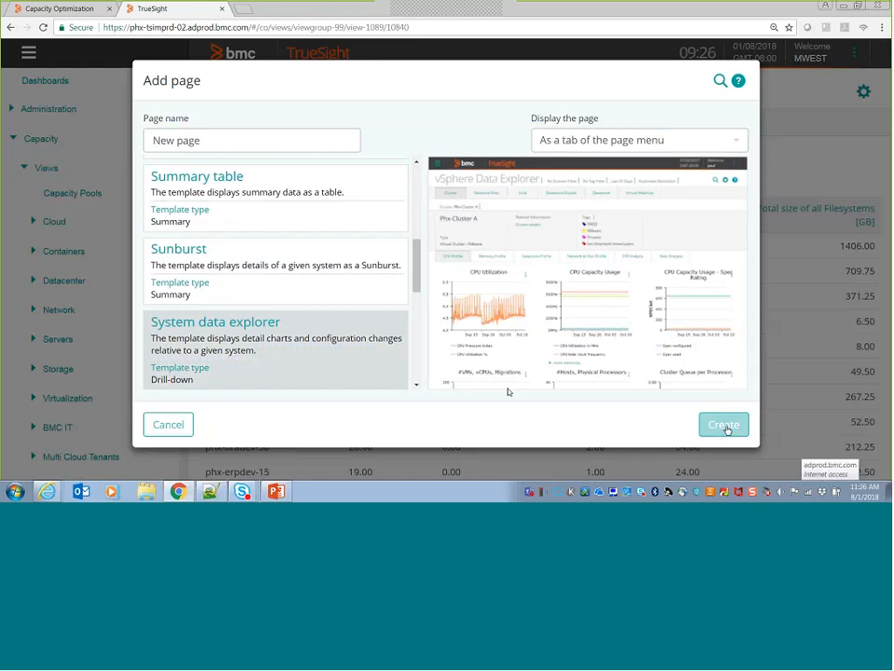
left_click(724, 424)
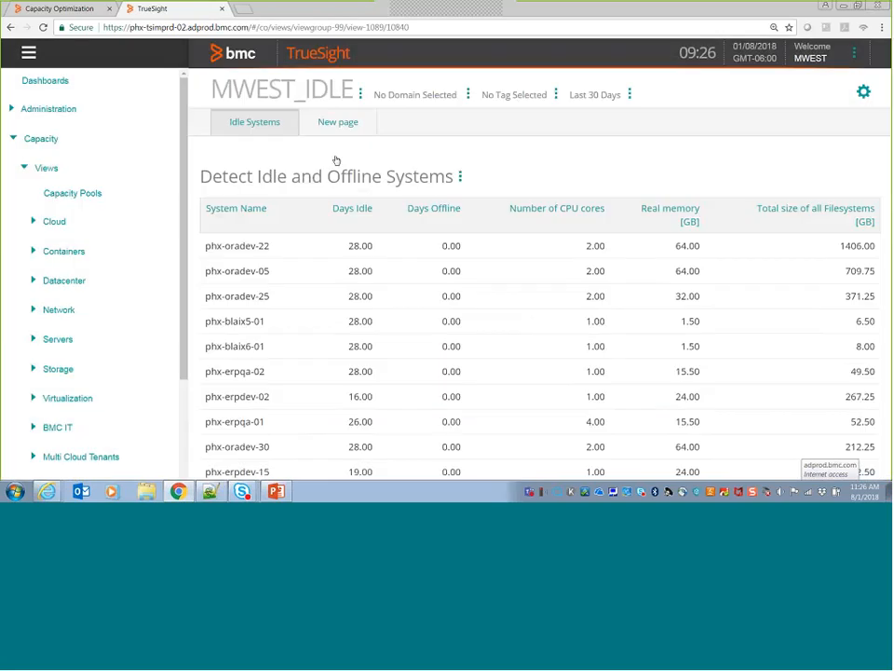
Title the new page System Profile and label its first tab System Profile
left_click_drag(267, 104, 207, 106)
type("Sys")
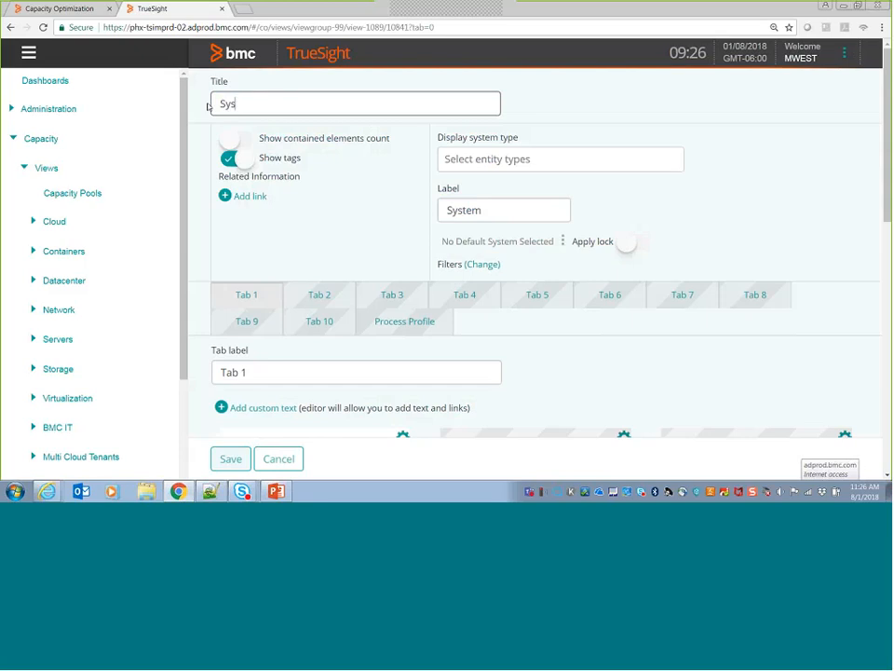
type("tem Profile")
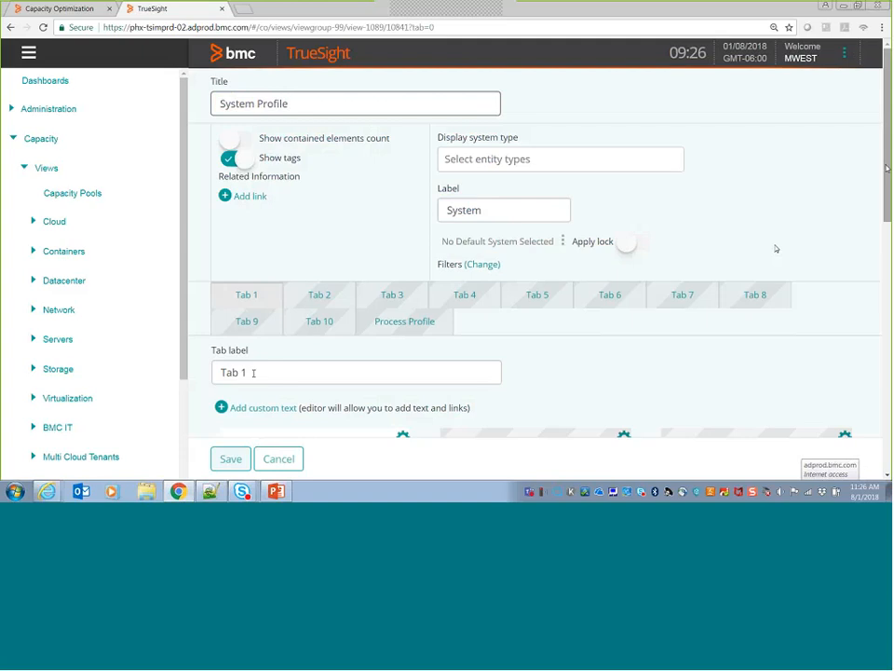
scroll(889, 182, "down", 2)
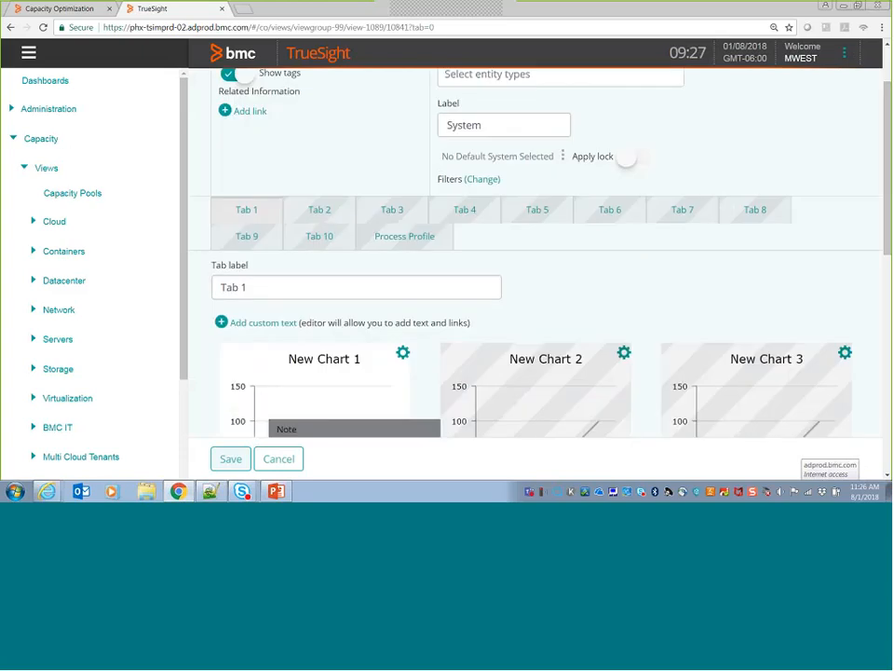
left_click_drag(245, 287, 207, 292)
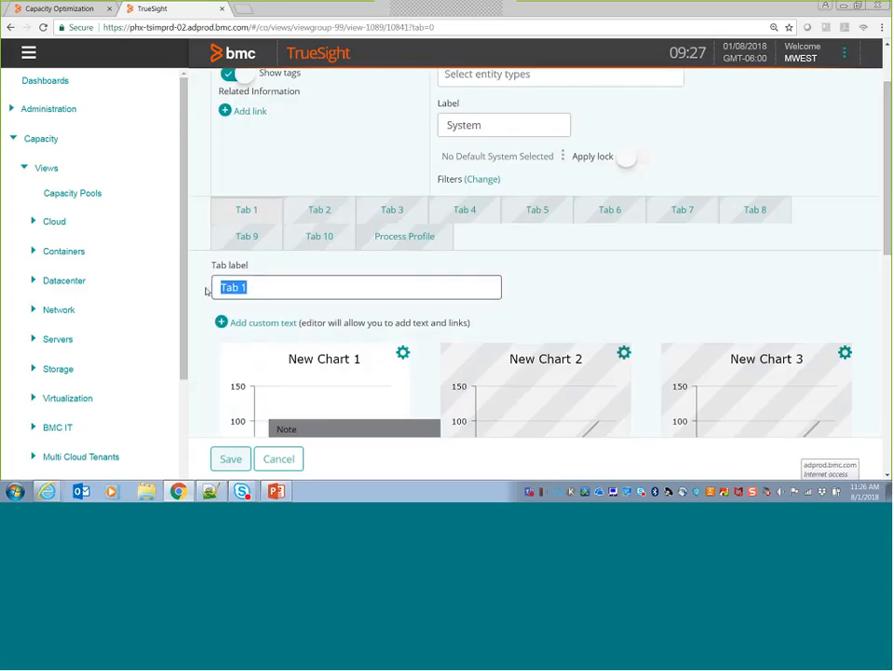
type("System Profile")
Add the CPU_UTIL metric (CPU Utilization %) to the first line chart and apply the chart configuration
left_click(402, 353)
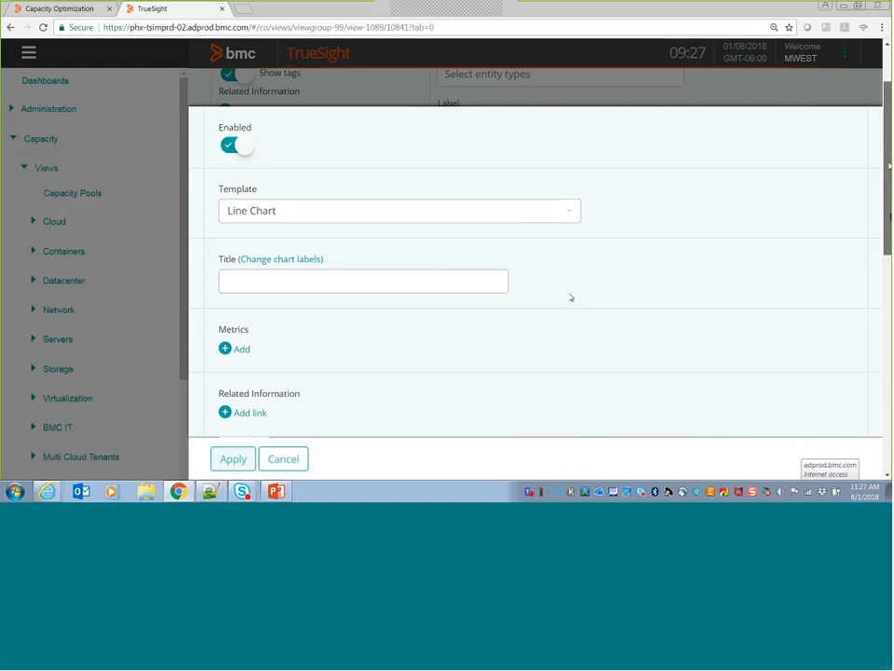
scroll(813, 198, "down", 3)
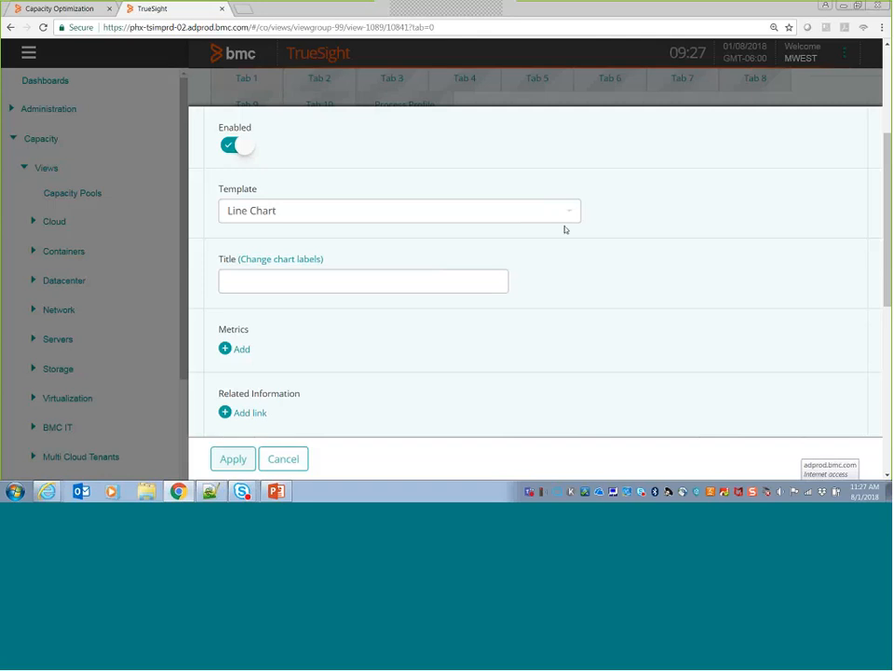
left_click(224, 351)
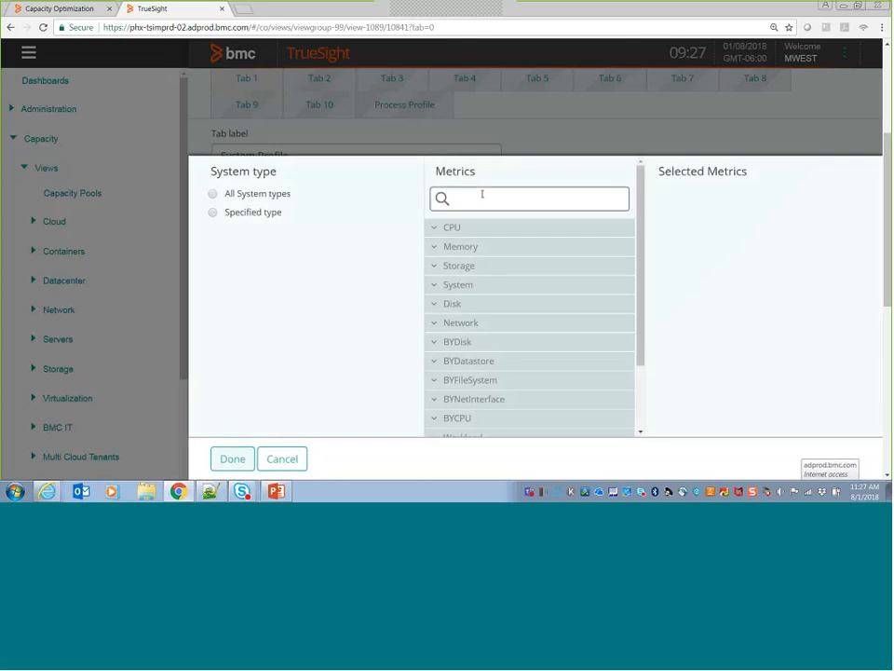
type("CPU_UTIL")
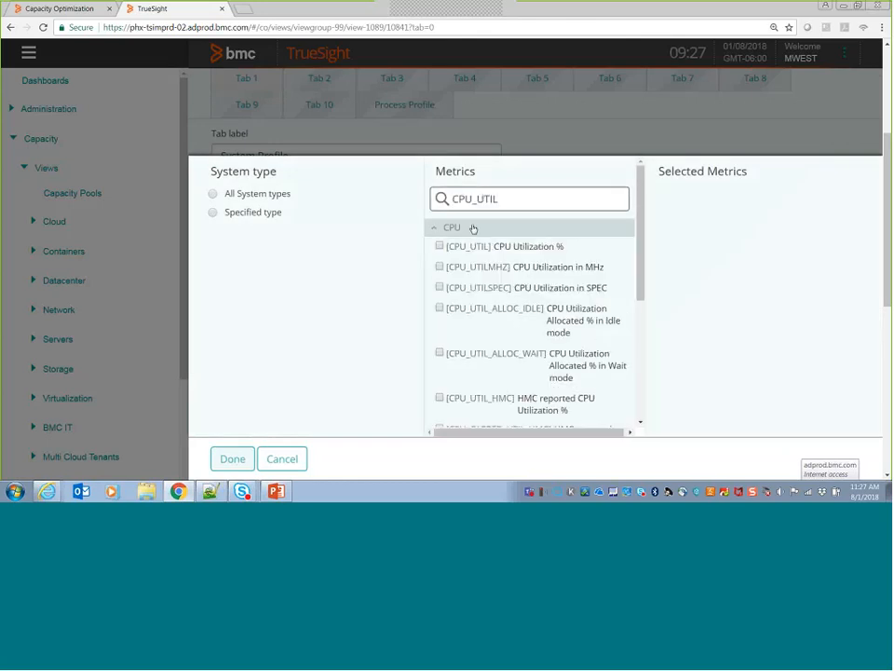
left_click(439, 246)
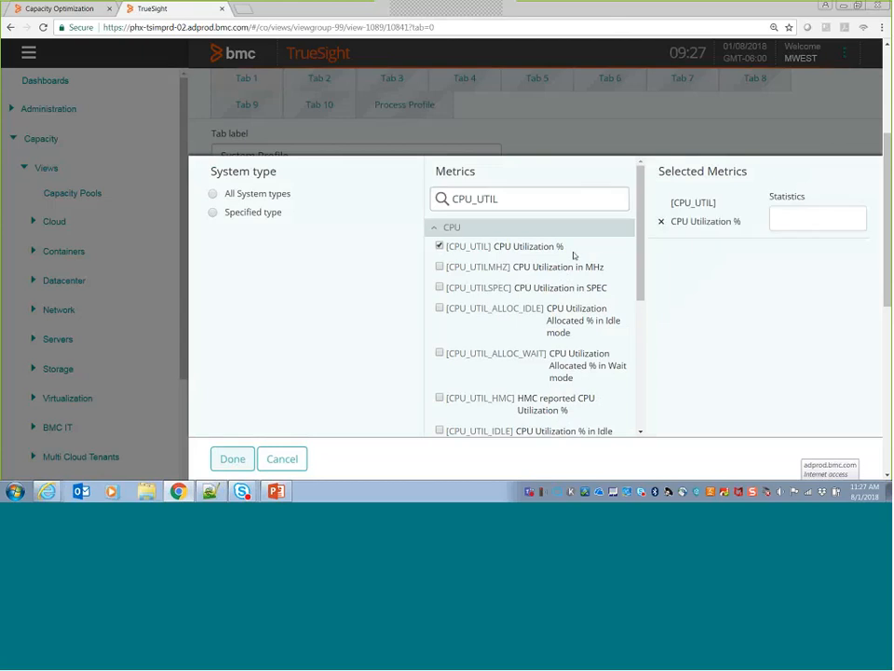
left_click(234, 459)
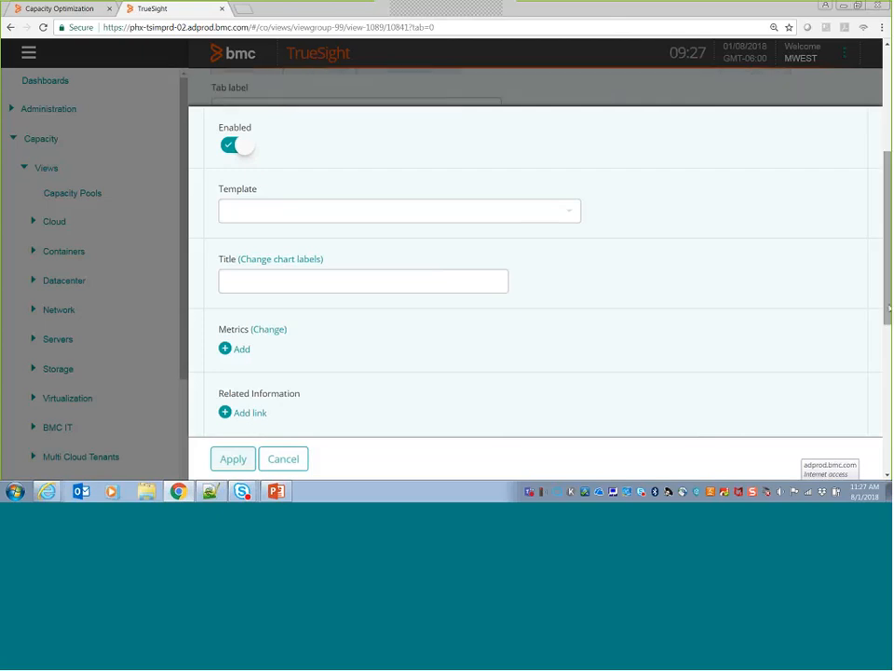
left_click(242, 348)
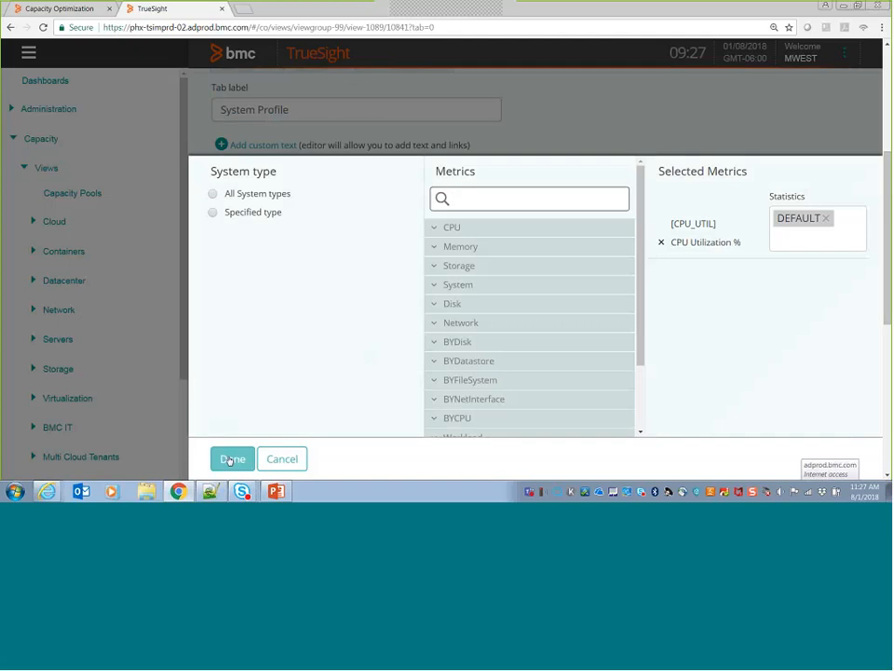
left_click(230, 458)
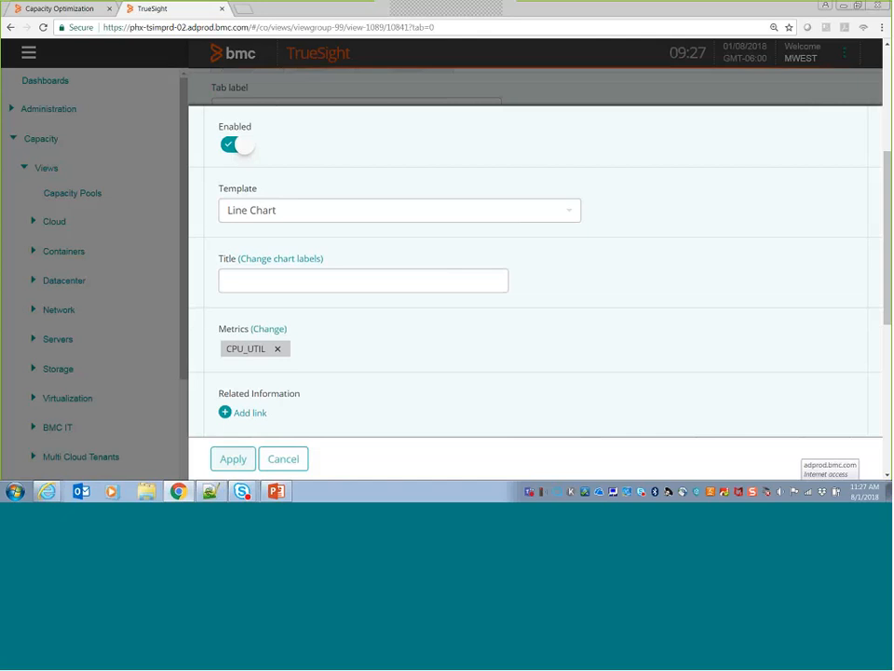
left_click(233, 465)
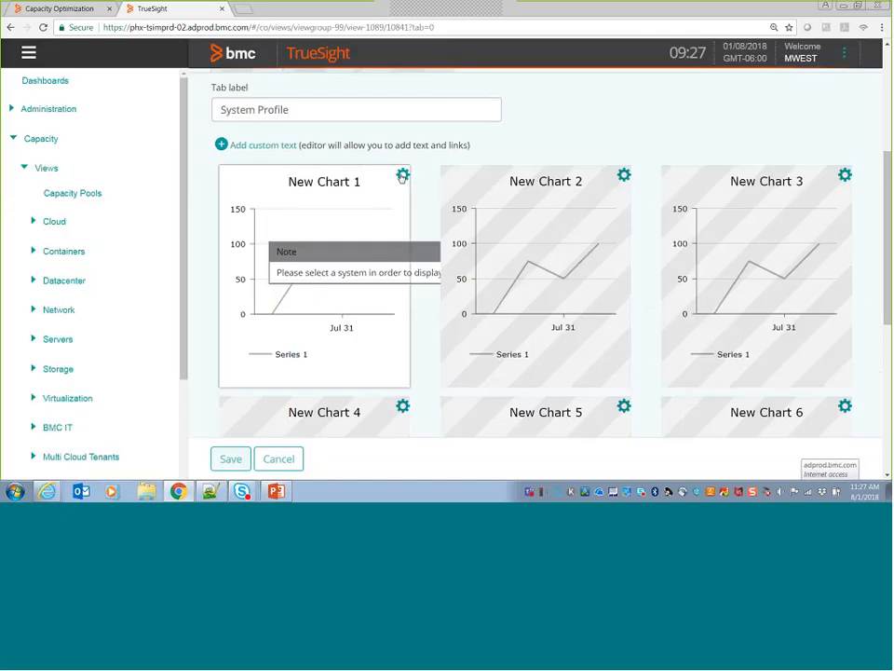
Title the first chart CPU Utilization (%) and apply the change
left_click(403, 176)
left_click(276, 278)
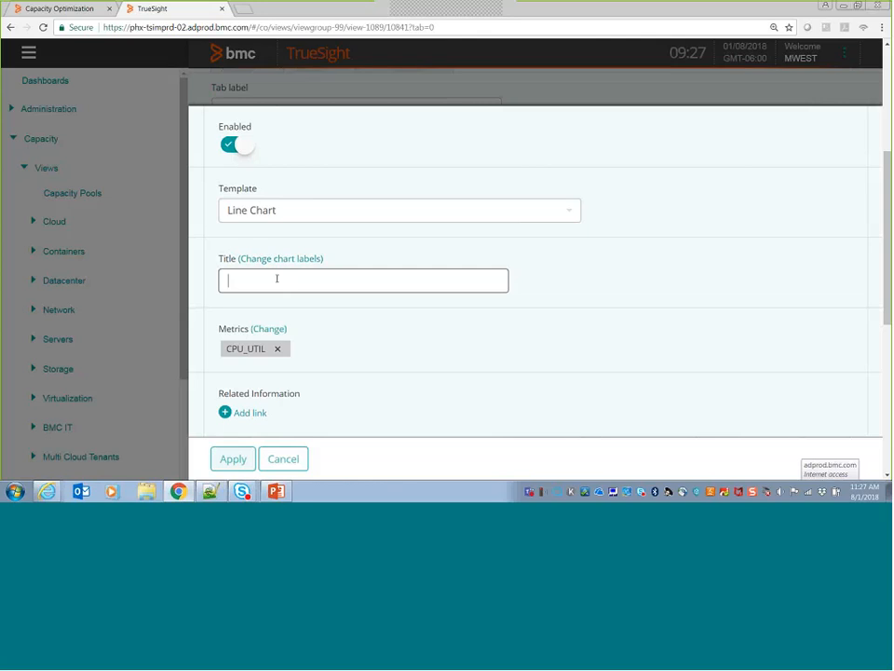
type("CPUI")
type("Utiliz")
type("ation (")
type("%)")
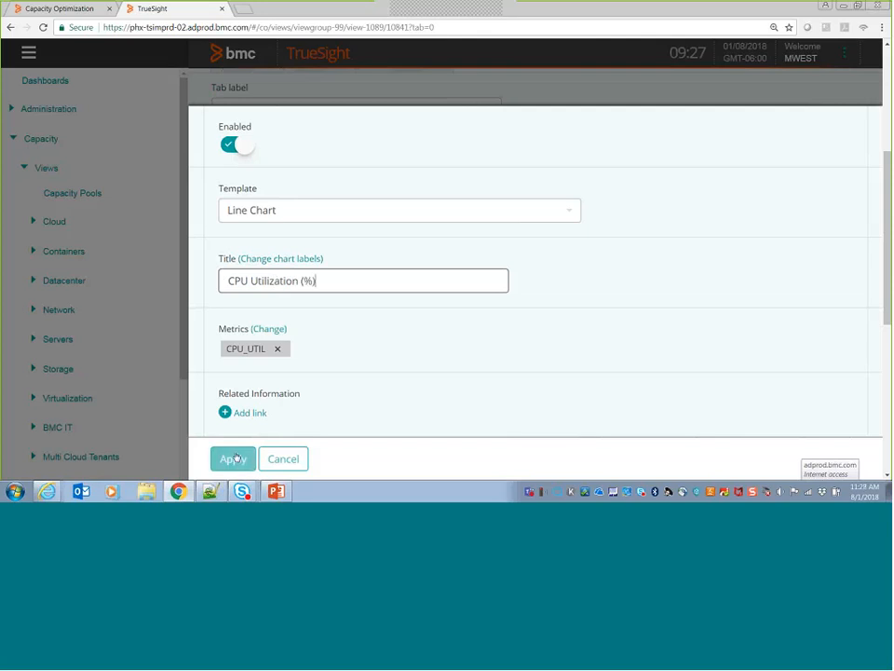
left_click(234, 459)
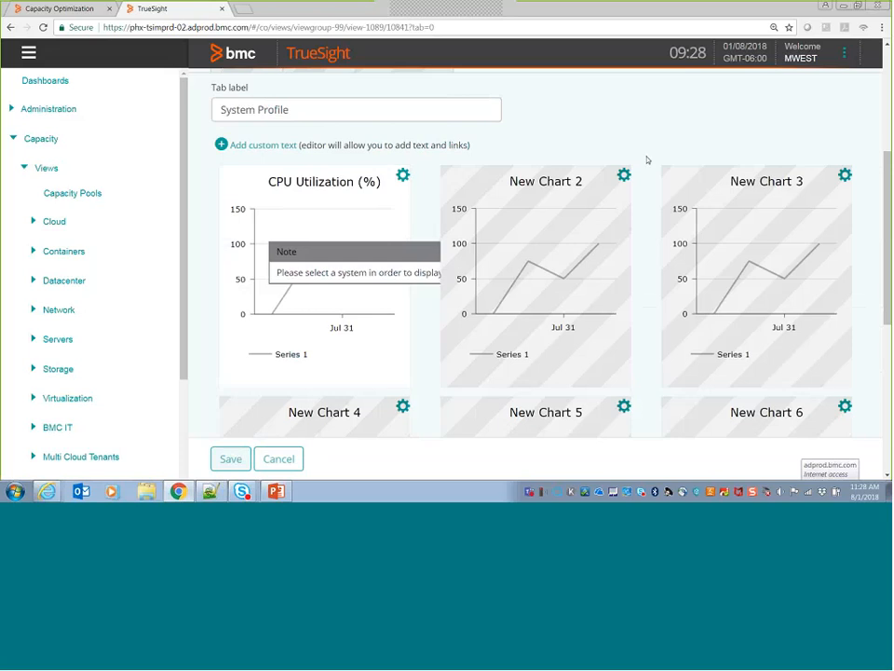
Enable the second chart of the System Profile tab and title it Memory Utilization (%)
left_click(622, 177)
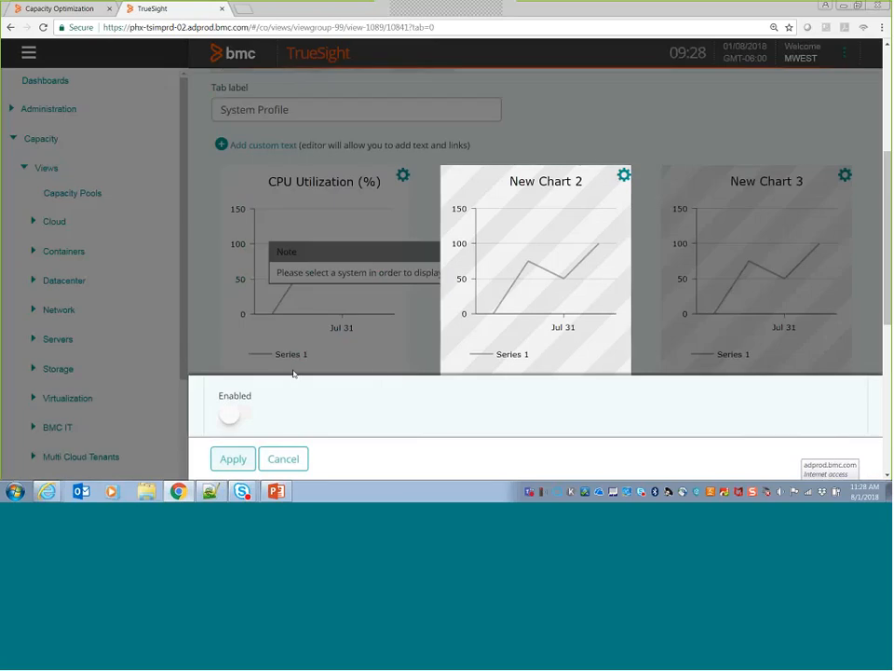
left_click(231, 417)
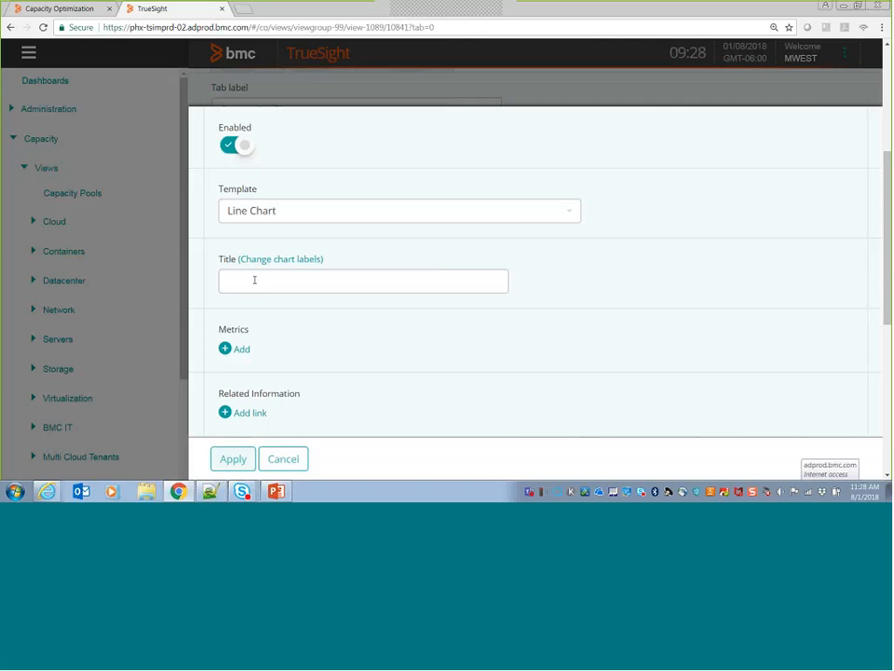
left_click(254, 280)
type("Mem")
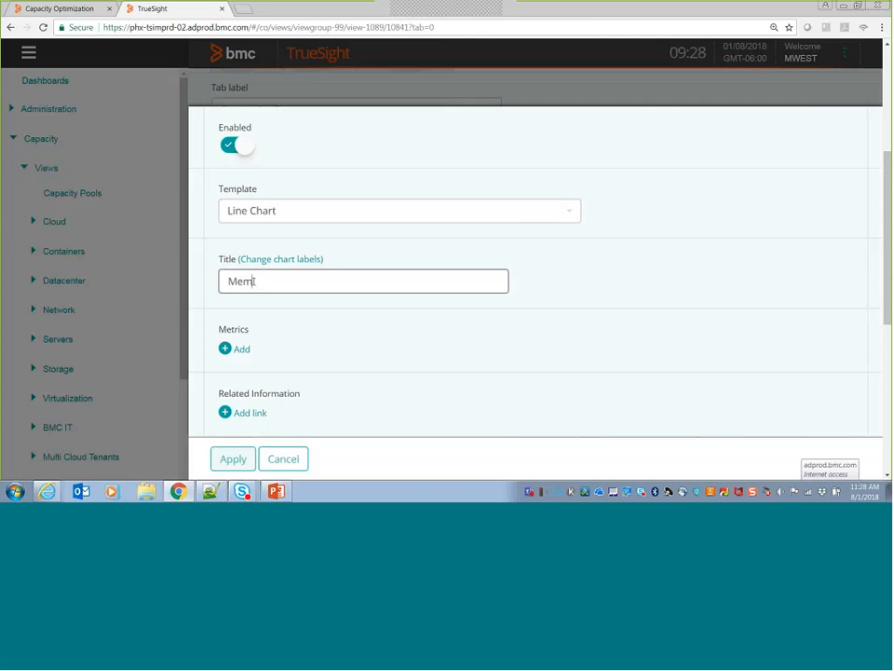
type("bry Utilization (%)")
key("BackSpace")
key("BackSpace")
key("BackSpace")
key("BackSpace")
type("(%)")
Add the MEM_REAL_UTIL metric (Real Memory Utilization %) to the second chart and apply its configuration
left_click(242, 349)
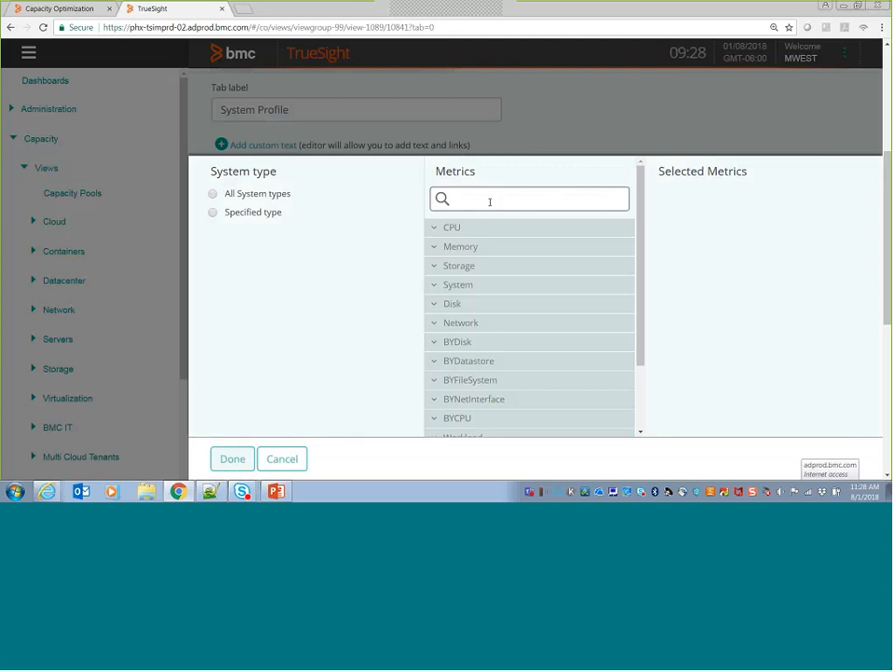
type("REAL")
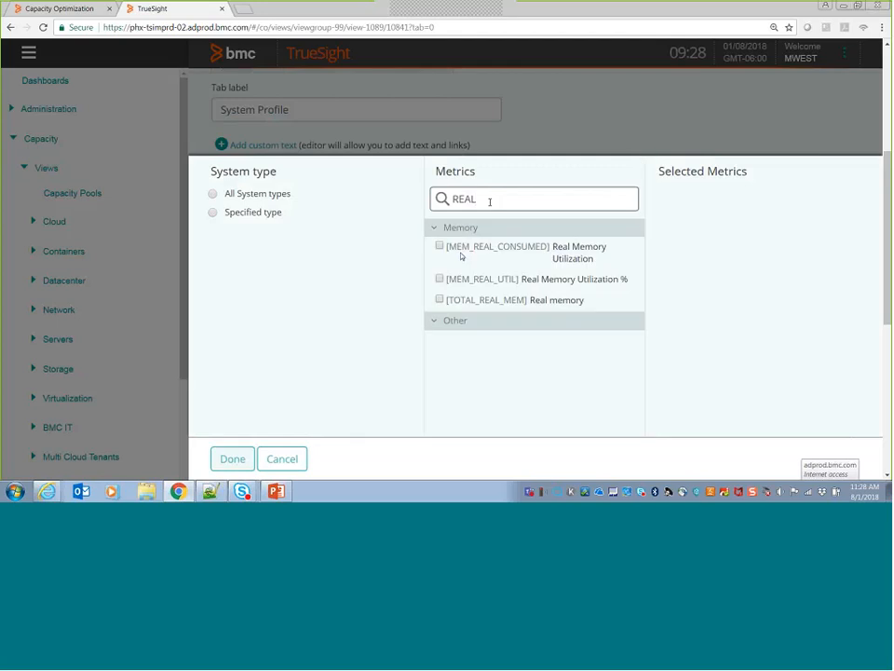
left_click(440, 279)
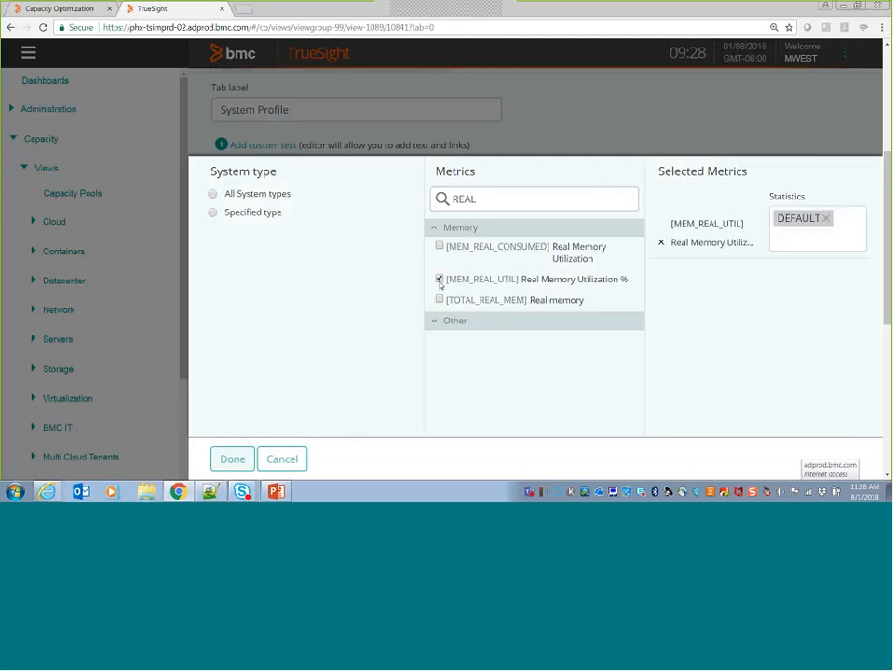
left_click(229, 460)
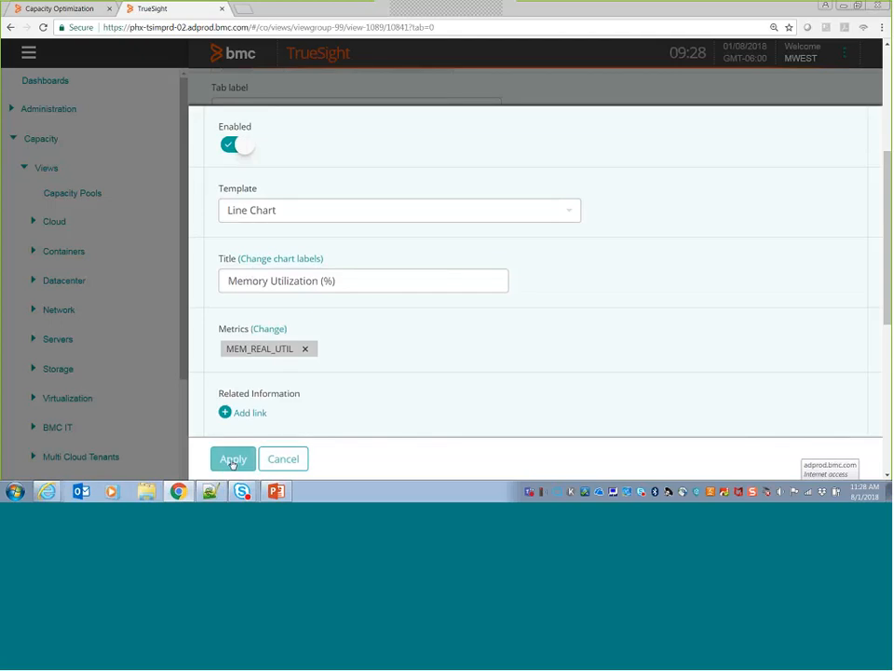
left_click(233, 460)
Enable the third chart of the System Profile tab and title it File System Utilization (%)
left_click(844, 175)
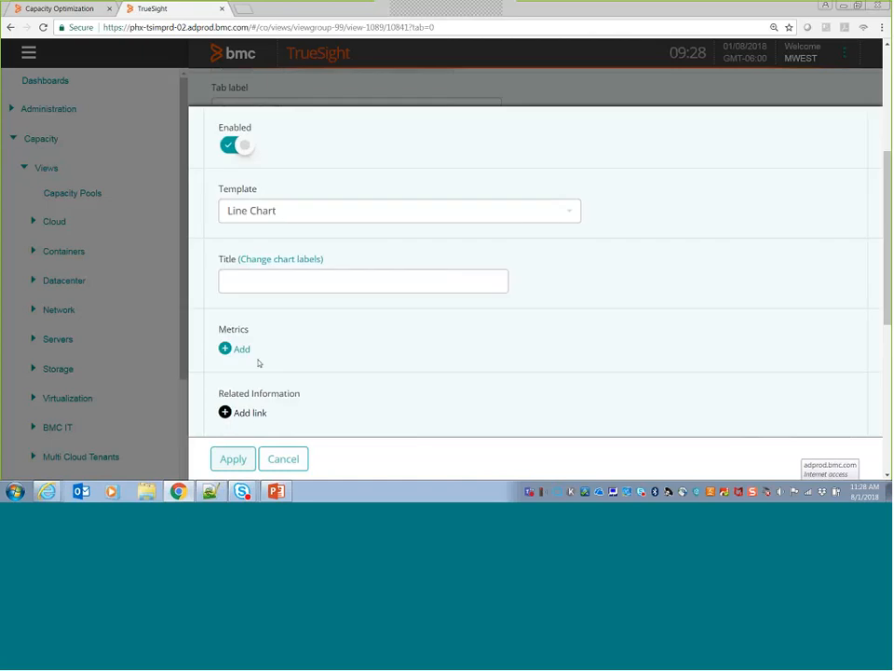
left_click(266, 282)
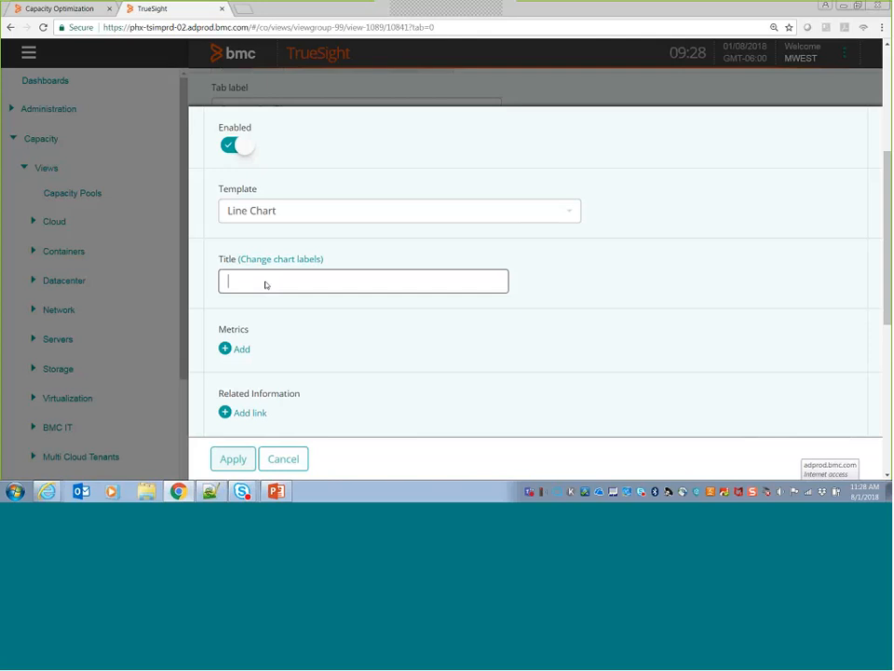
type("File System Utilization (%)")
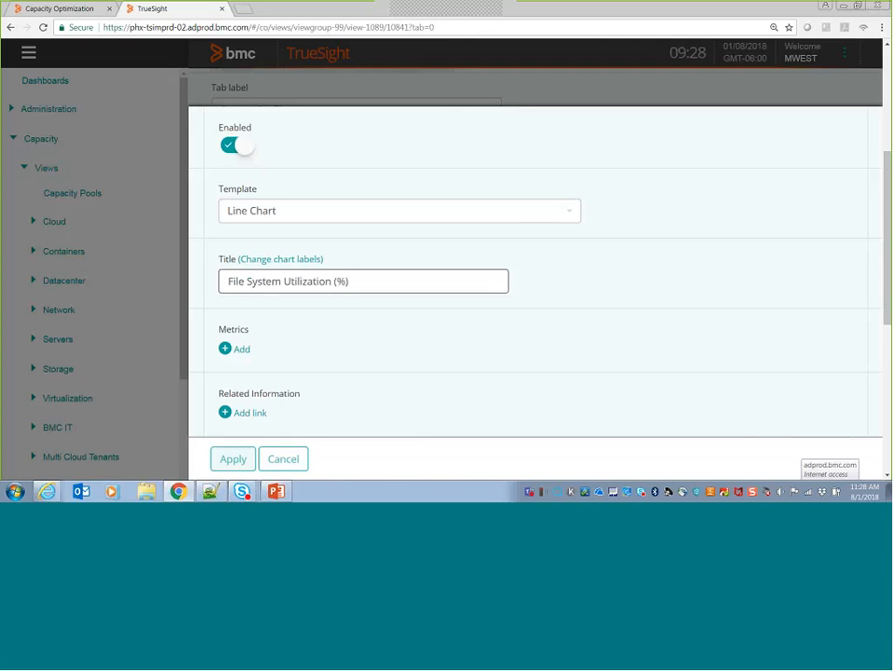
Add the TOTAL_FS_UTIL metric (Total File Systems Utilization %) from the Storage group to the File System Utilization (%) chart
left_click(236, 352)
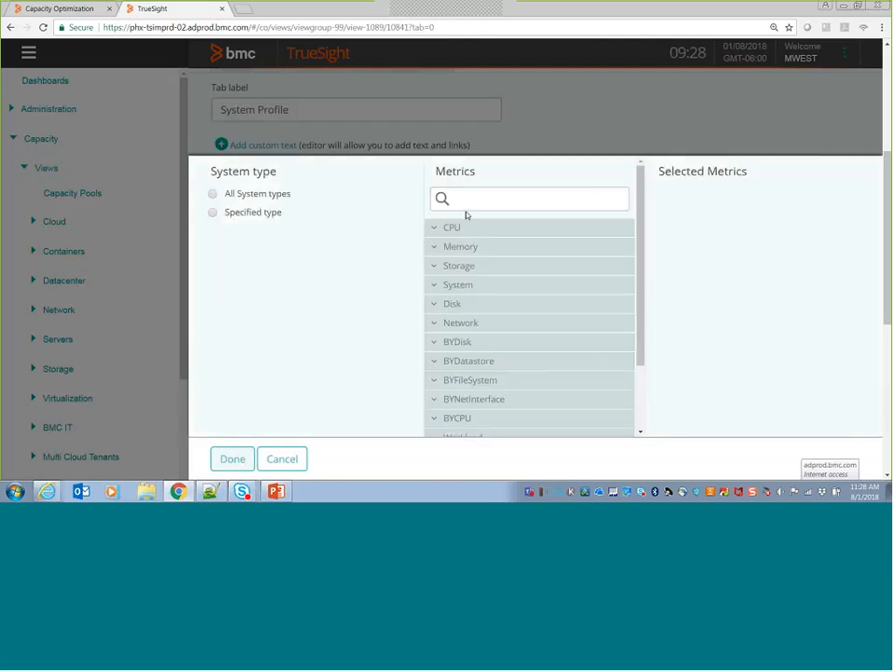
left_click(465, 203)
type("TOTAL")
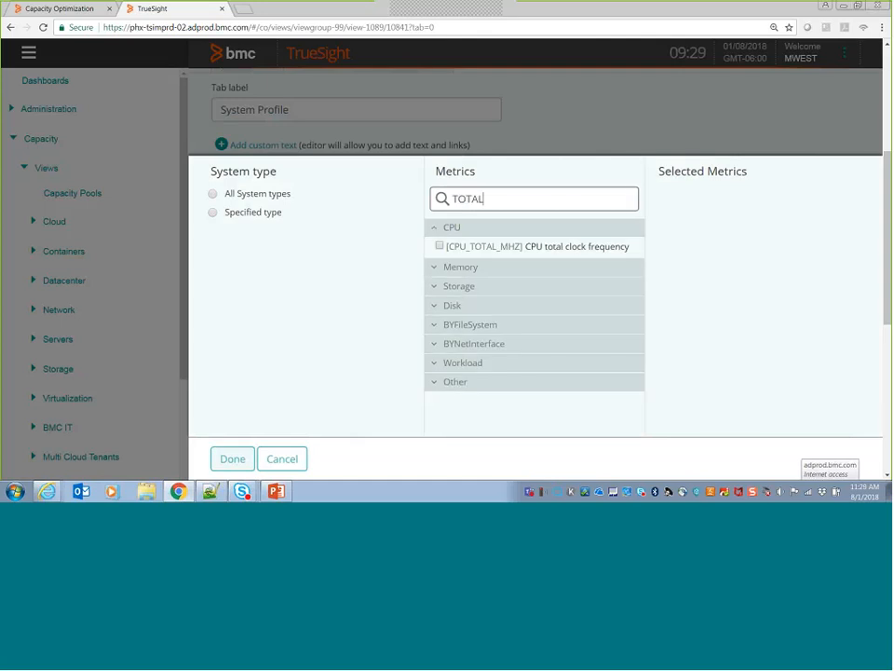
left_click(433, 305)
left_click(432, 287)
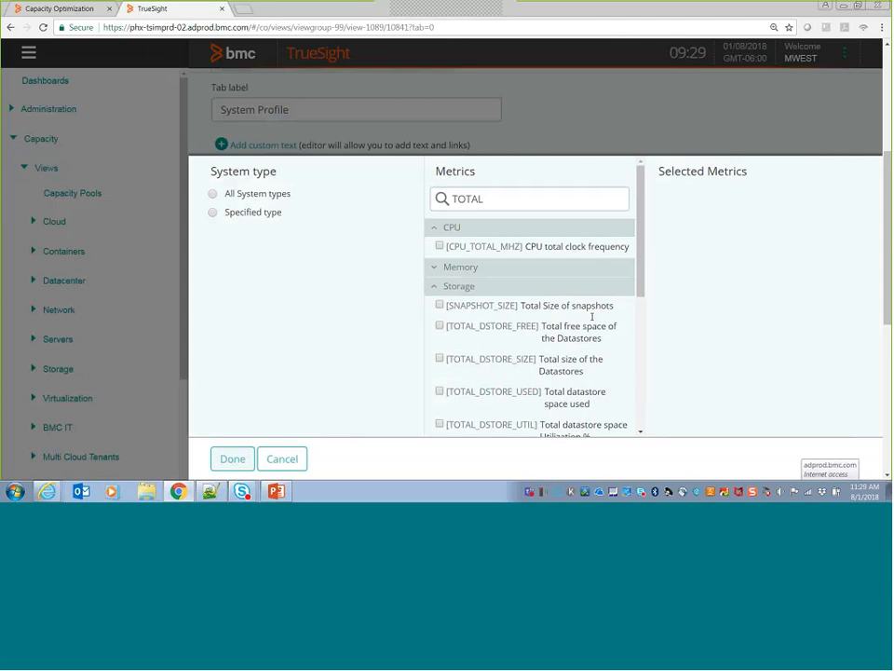
scroll(640, 316, "down", 2)
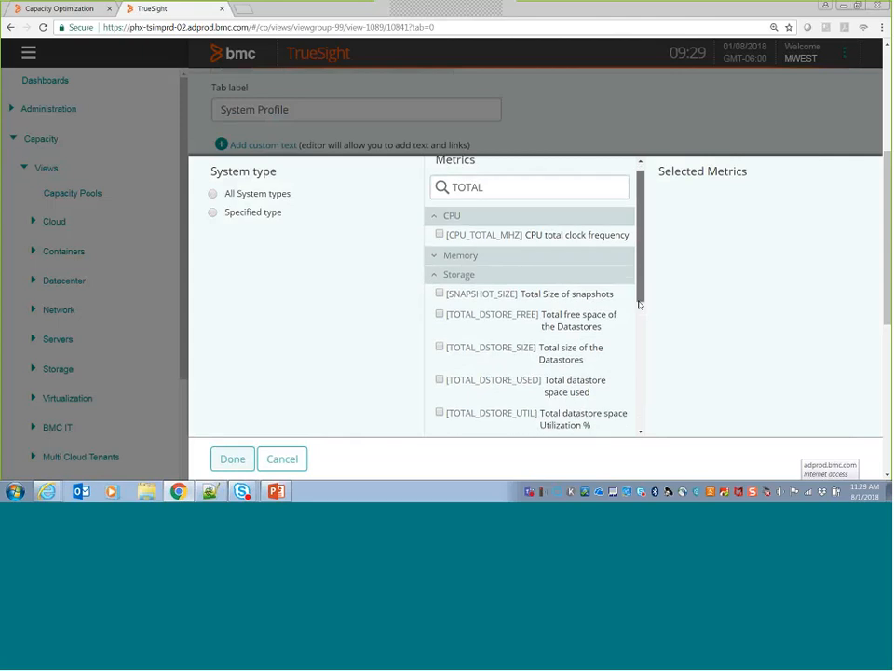
scroll(639, 317, "down", 1)
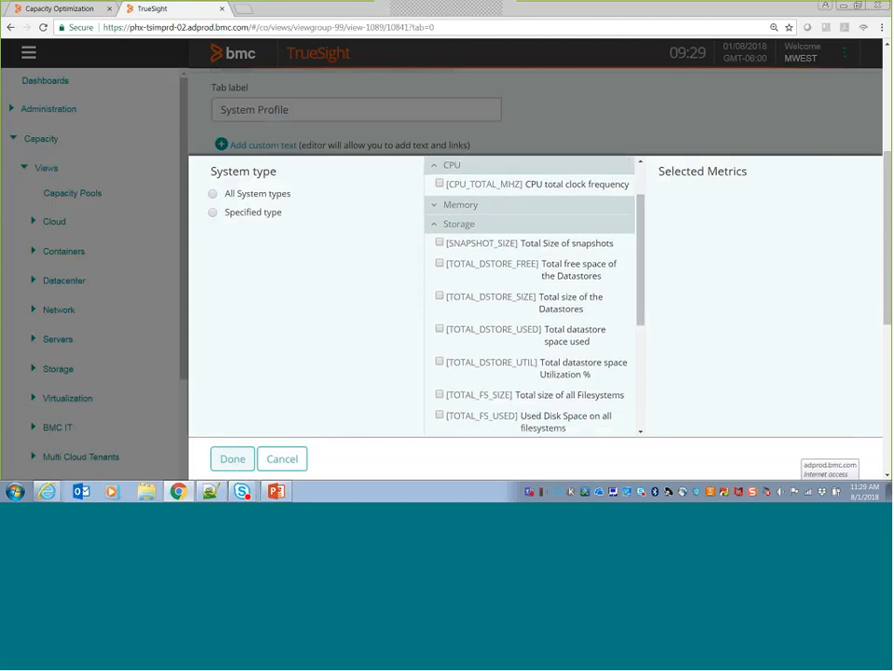
scroll(641, 348, "down", 3)
scroll(641, 349, "down", 1)
left_click(439, 370)
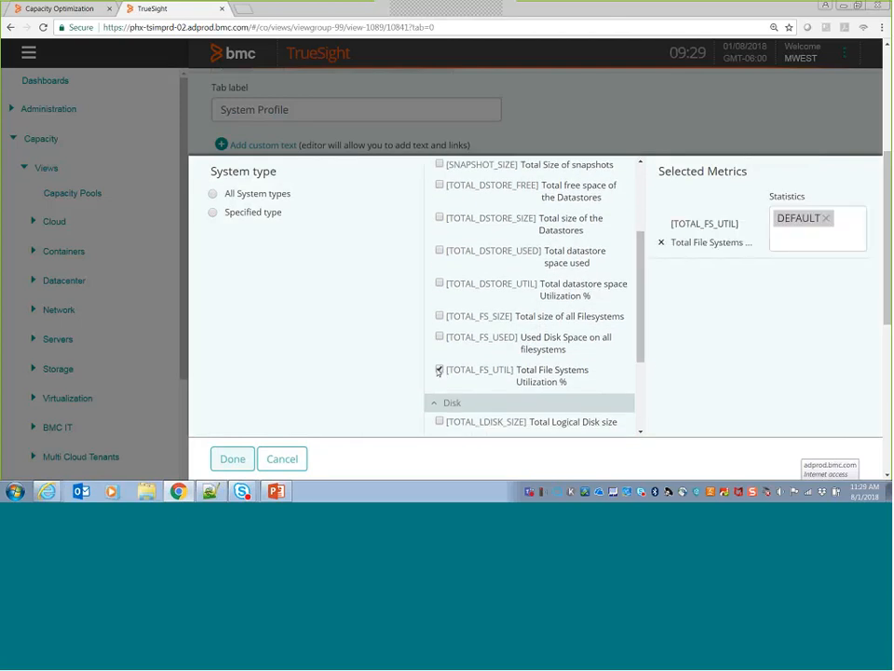
left_click(224, 461)
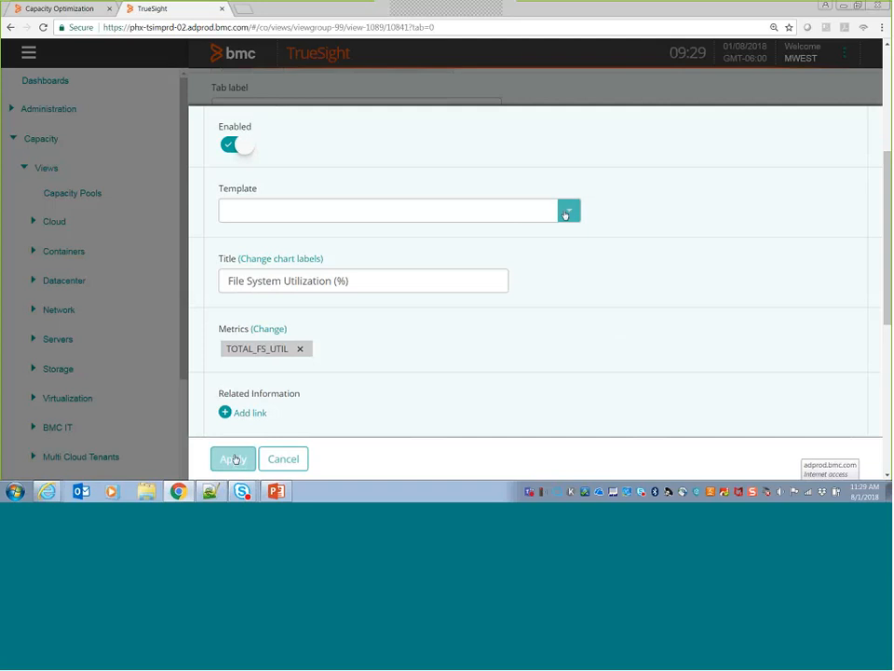
Select the Line Chart template for the File System Utilization (%) chart, apply its configuration and save the System Profile page
left_click(565, 212)
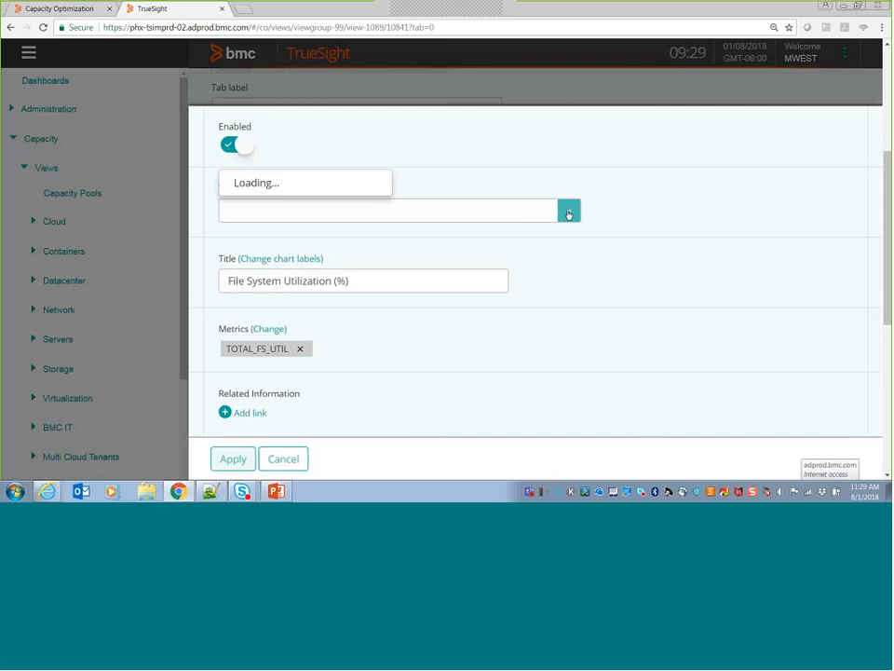
left_click(395, 205)
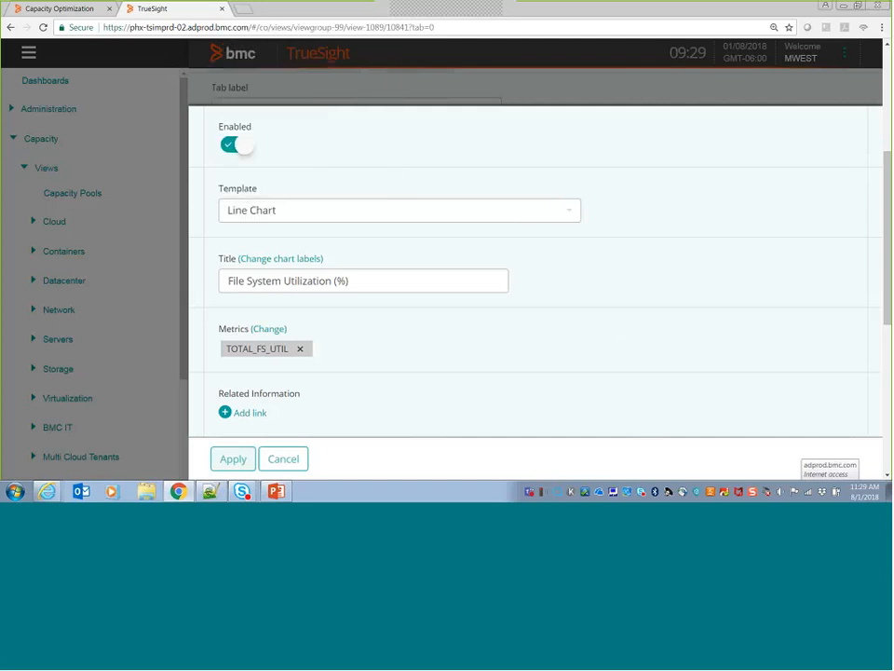
left_click(234, 459)
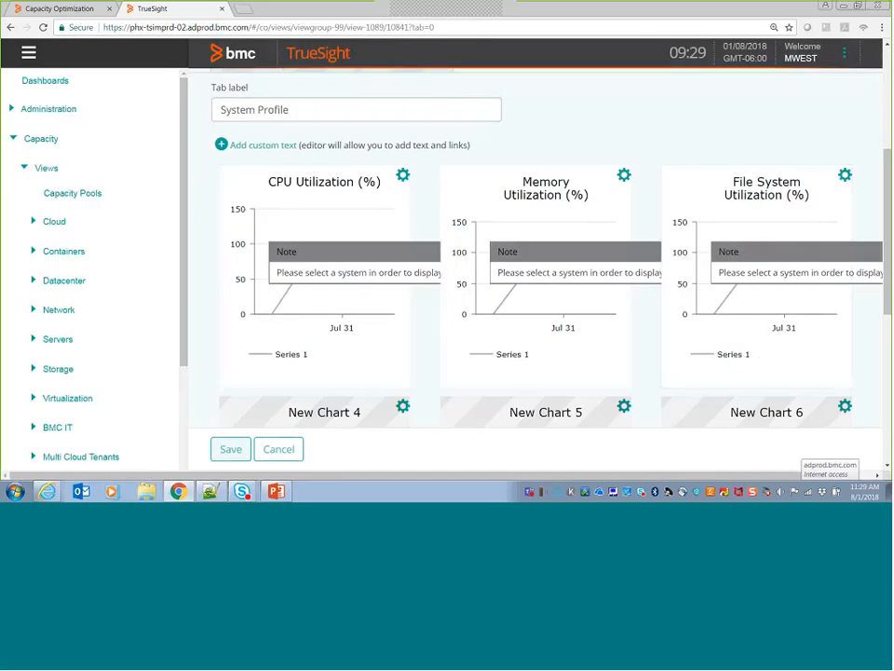
left_click(228, 456)
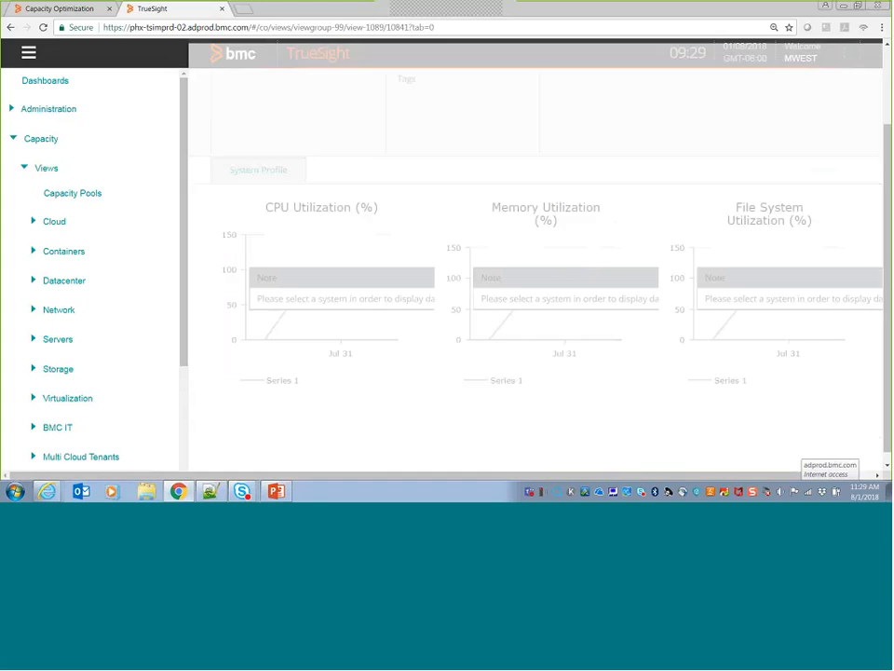
Edit the Idle Systems page's Detect Idle and Offline Systems table and set the System Name column's renderer to Link
left_click_drag(886, 204, 887, 125)
left_click(269, 119)
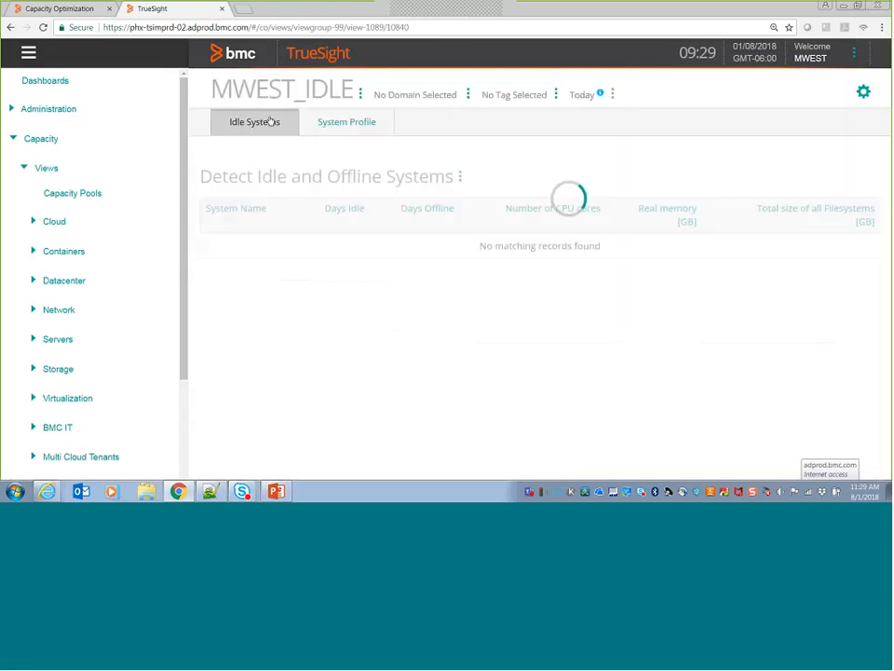
left_click(853, 94)
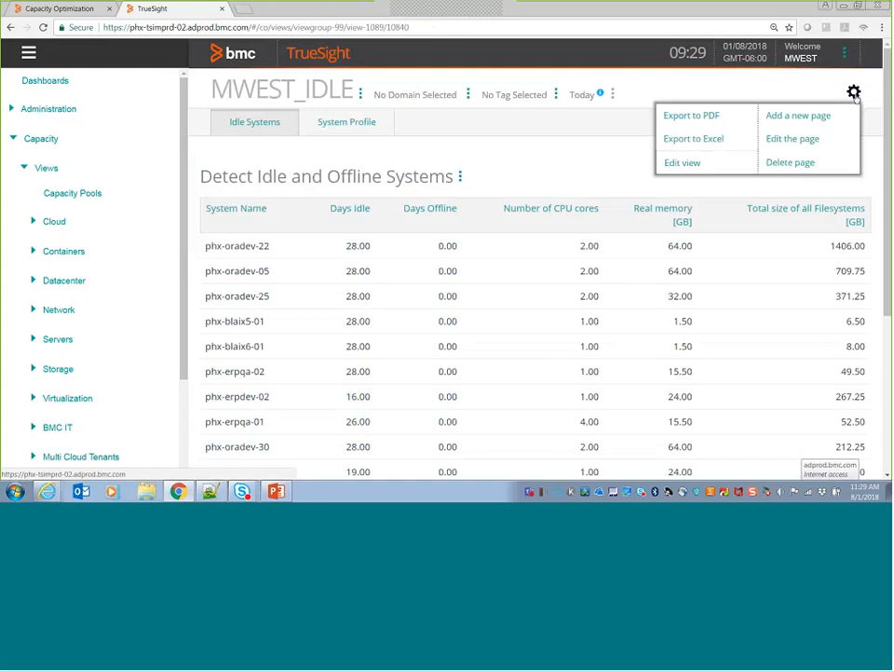
left_click(779, 139)
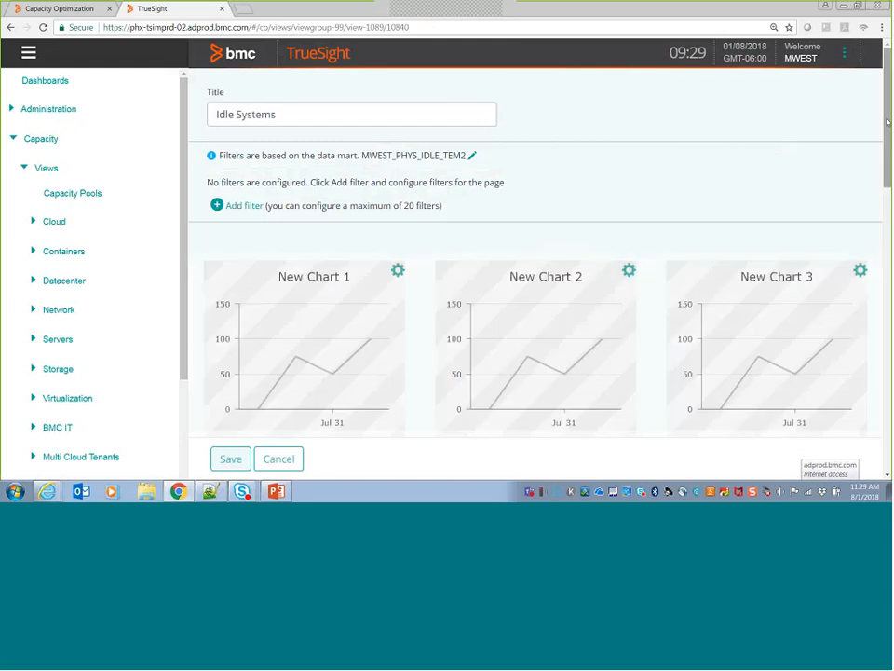
left_click_drag(888, 122, 888, 331)
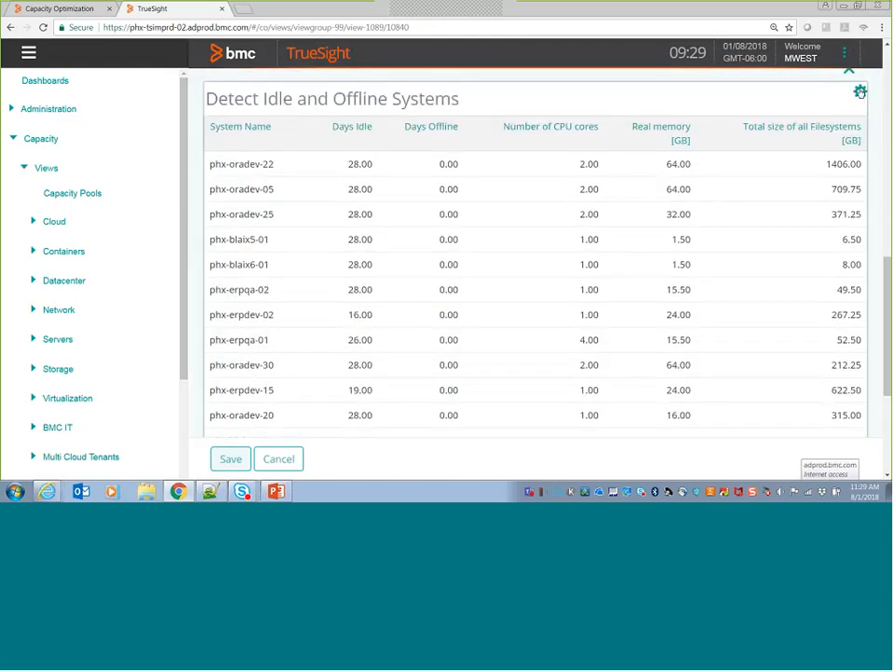
left_click(860, 91)
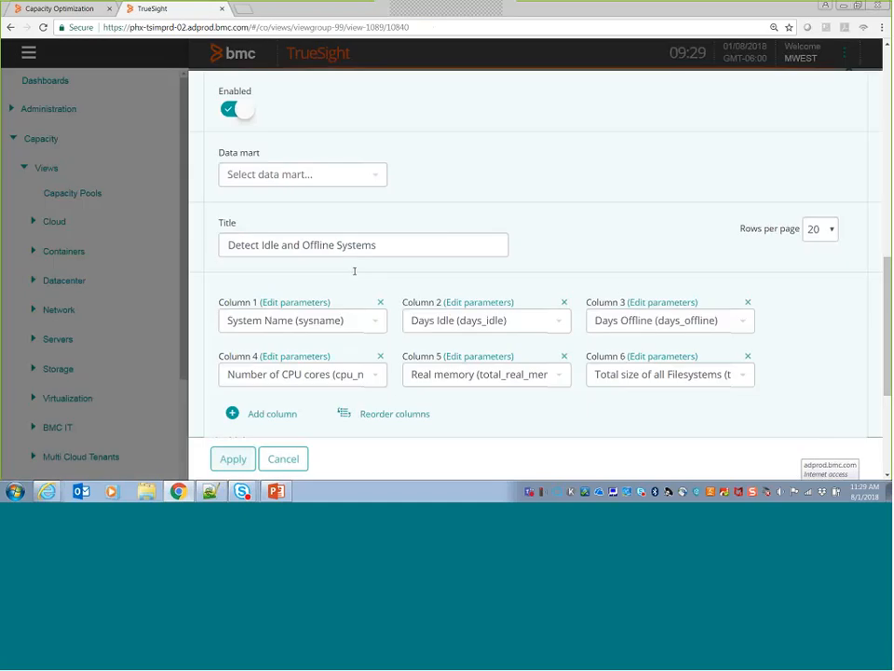
left_click(310, 303)
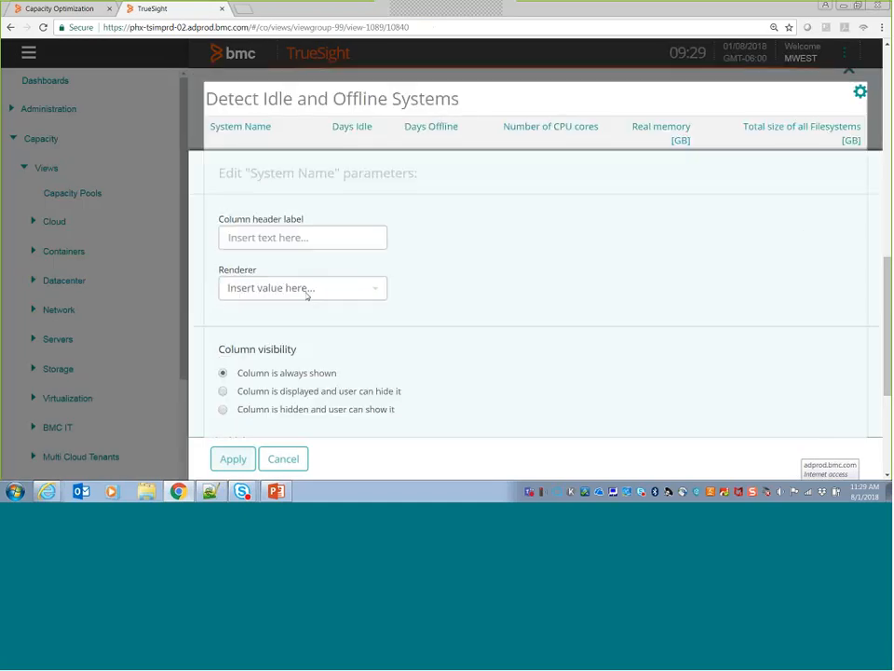
left_click(373, 292)
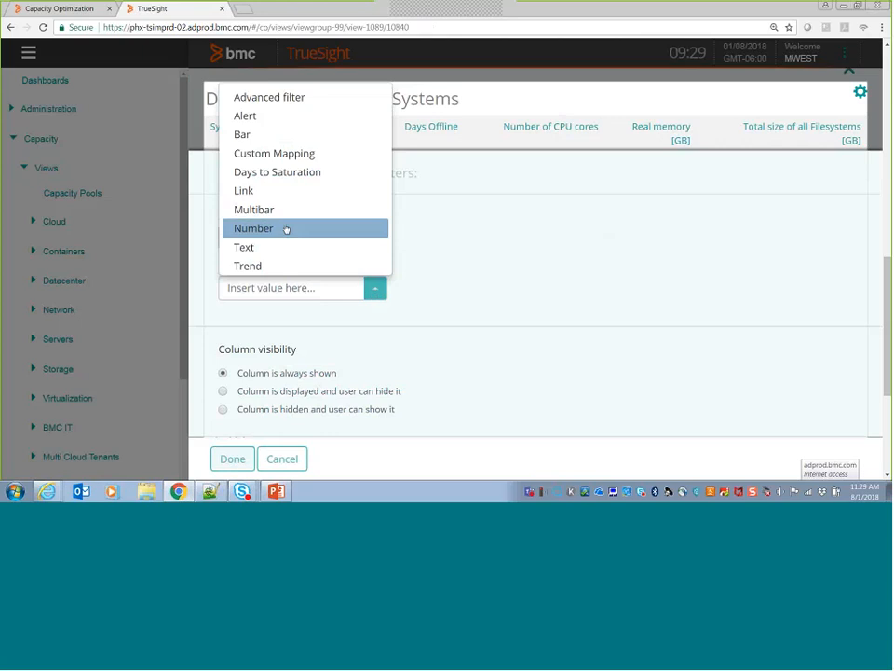
left_click(277, 192)
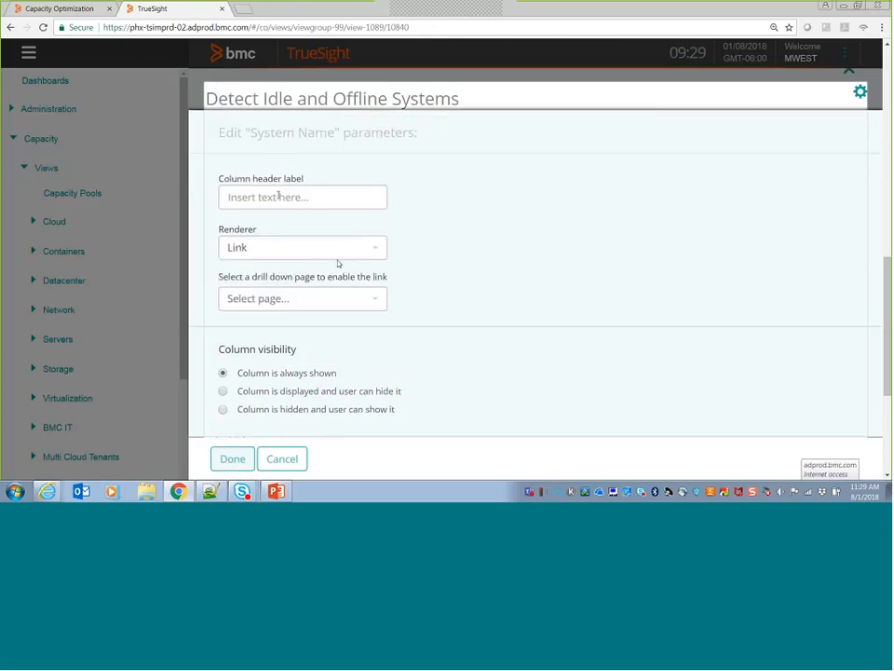
Choose the System Profile tab page of MWEST_IDLE under Custom Views as the drill-down page for the System Name link
left_click(373, 300)
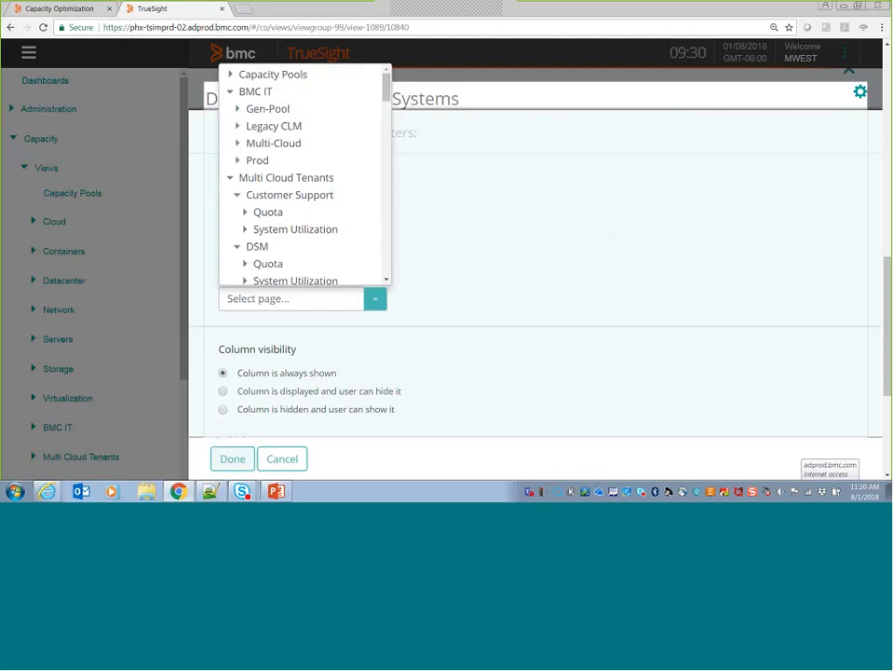
left_click_drag(386, 98, 373, 195)
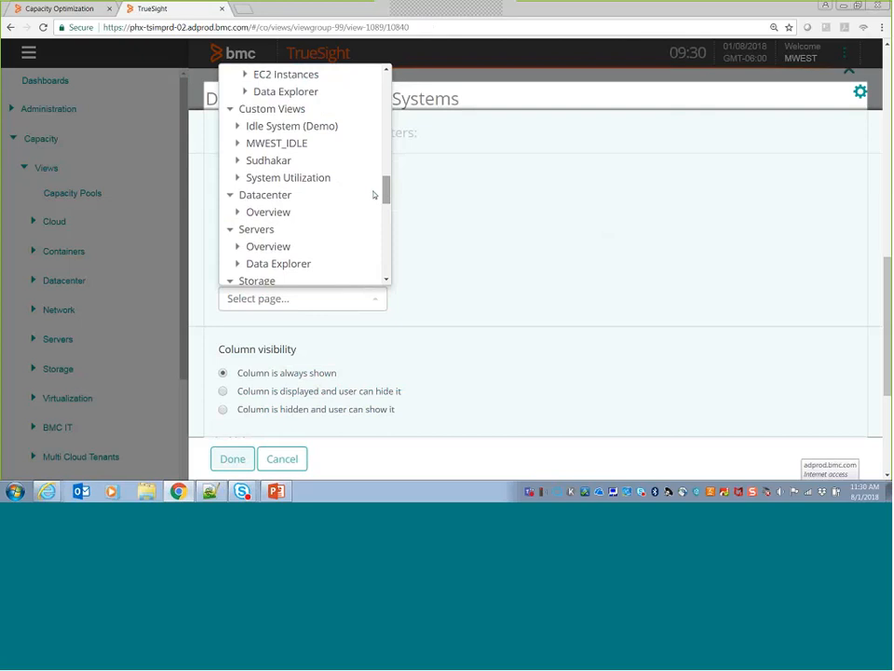
left_click(236, 144)
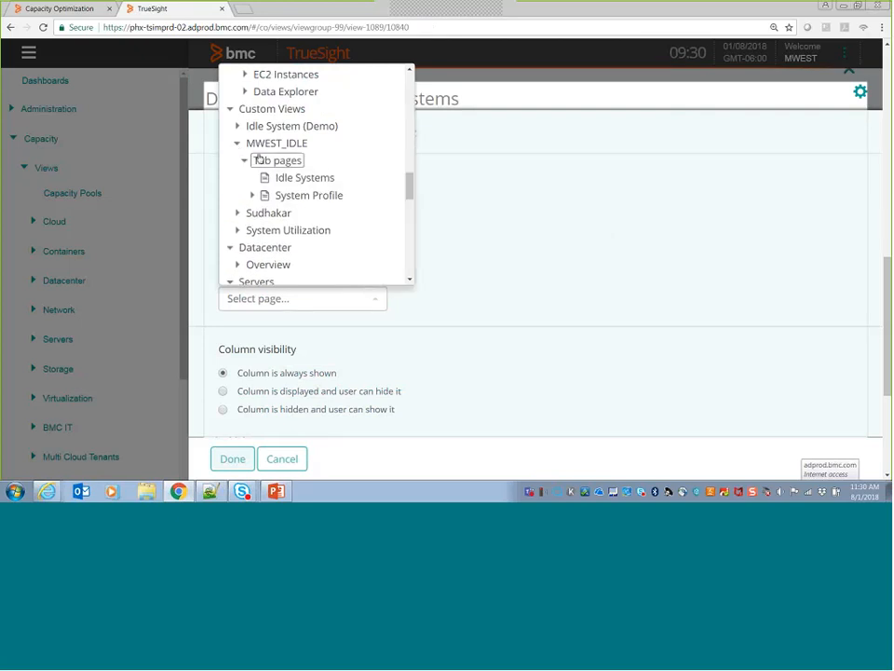
left_click(291, 197)
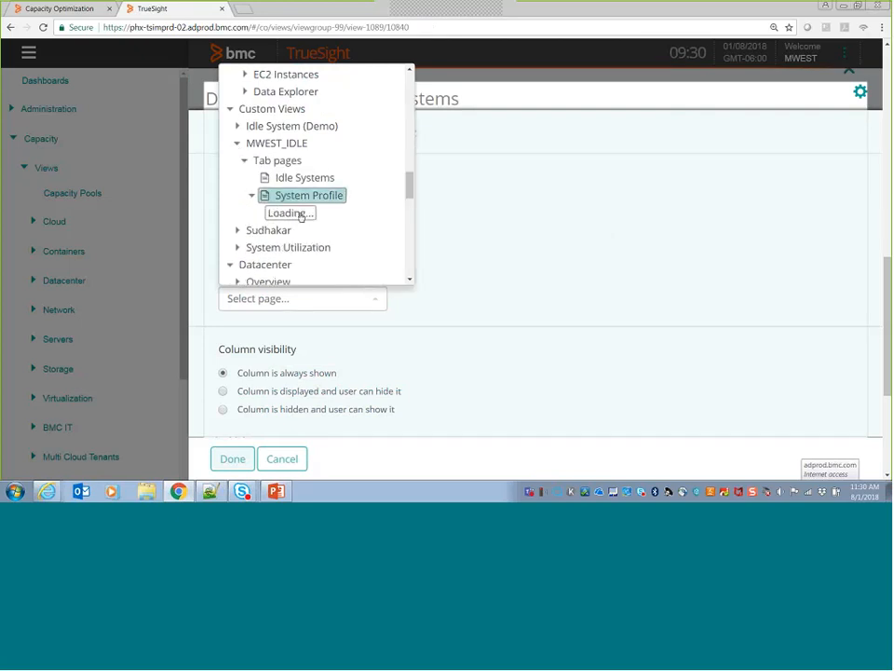
left_click(305, 201)
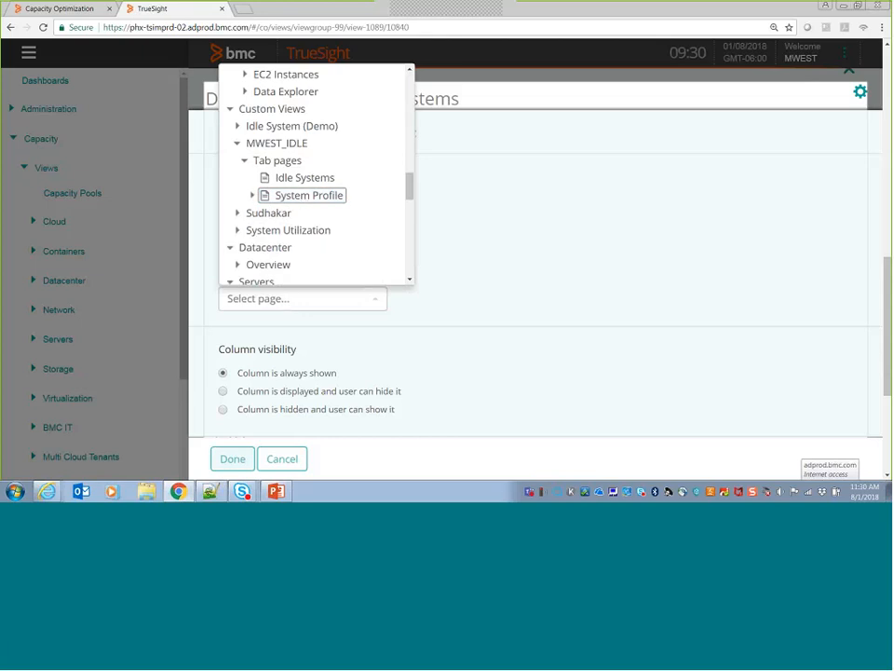
left_click(266, 199)
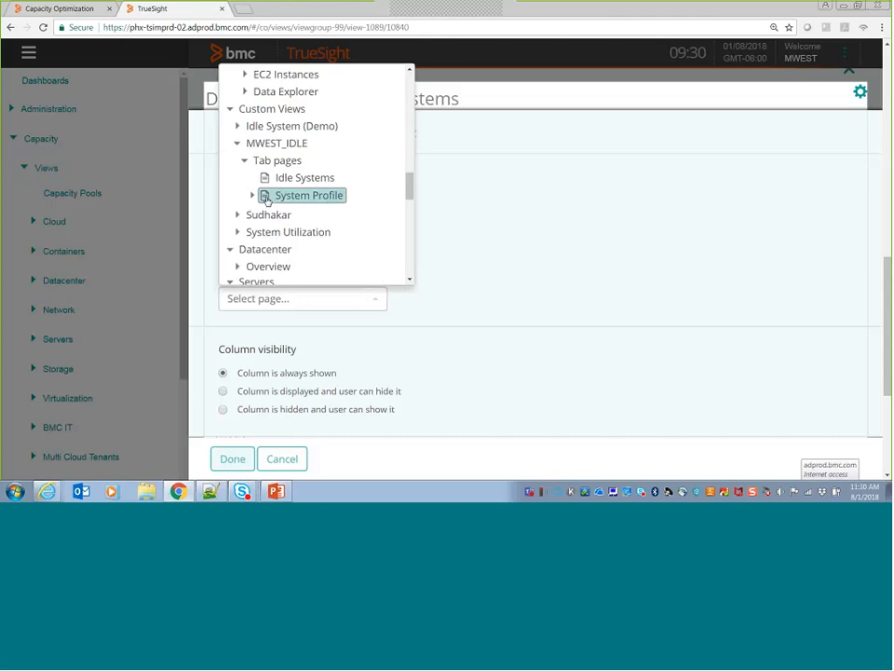
left_click(292, 208)
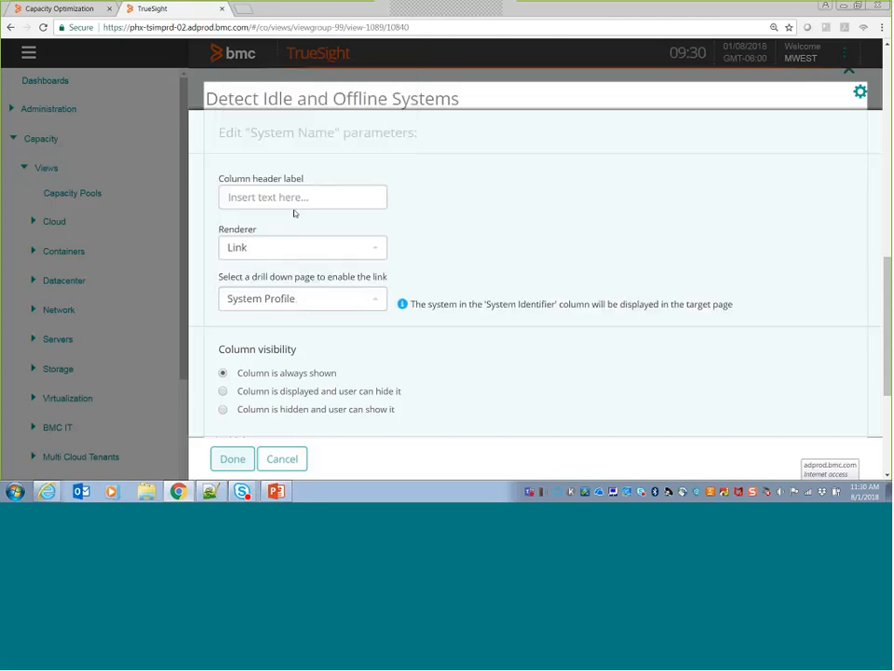
Accept the System Name column parameters, apply the table configuration and save the Idle Systems page
left_click(233, 460)
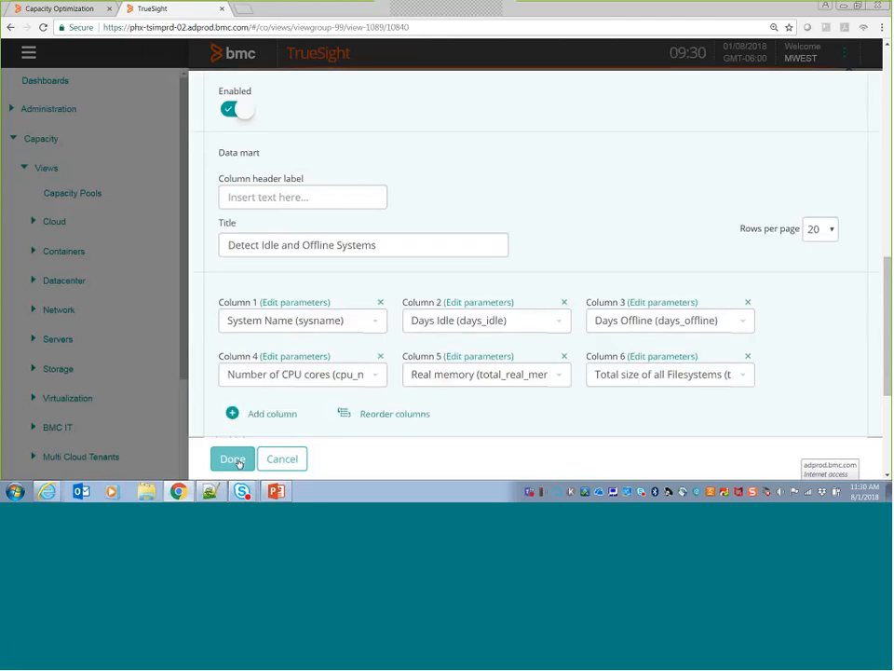
left_click(234, 459)
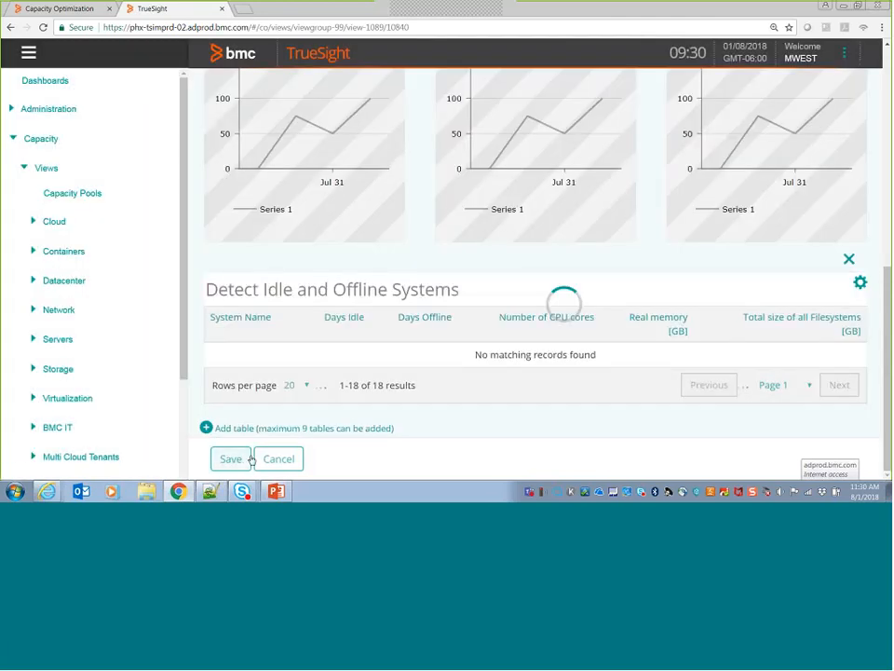
left_click(225, 459)
Follow the System Name link of phx-oradev-22 from the idle systems table and examine its System Profile charts
scroll(224, 465, "down", 3)
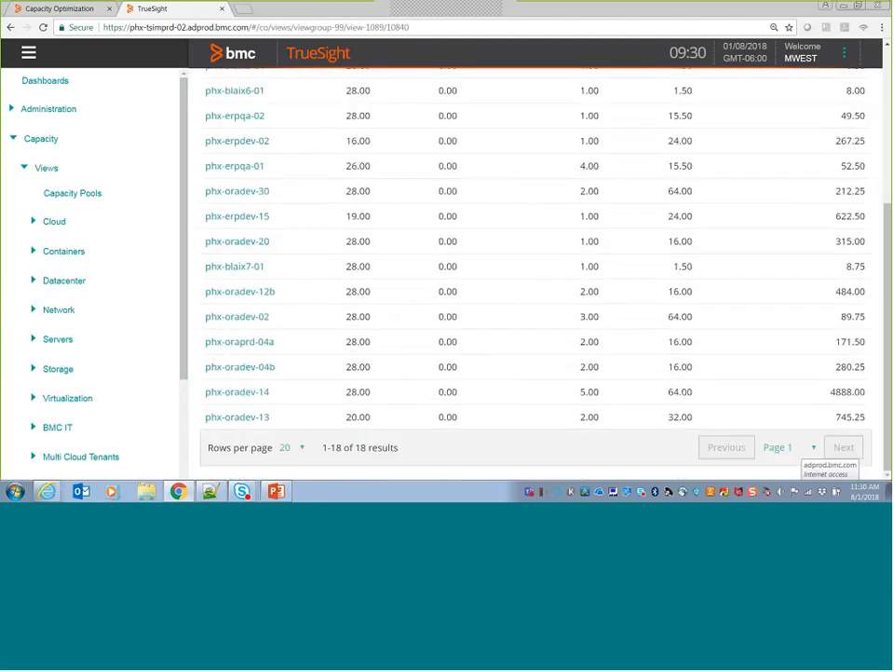
scroll(373, 228, "up", 10)
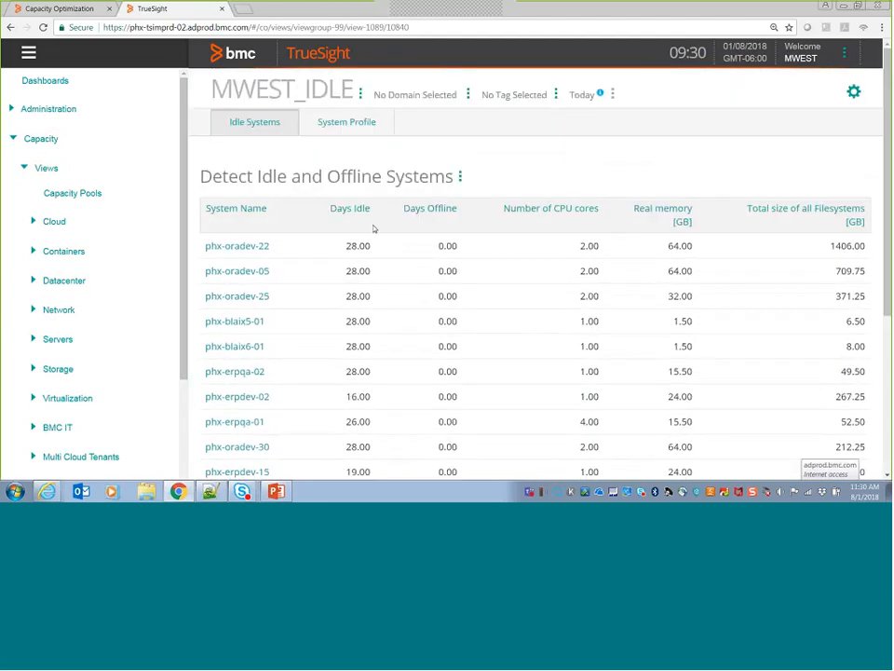
left_click(256, 249)
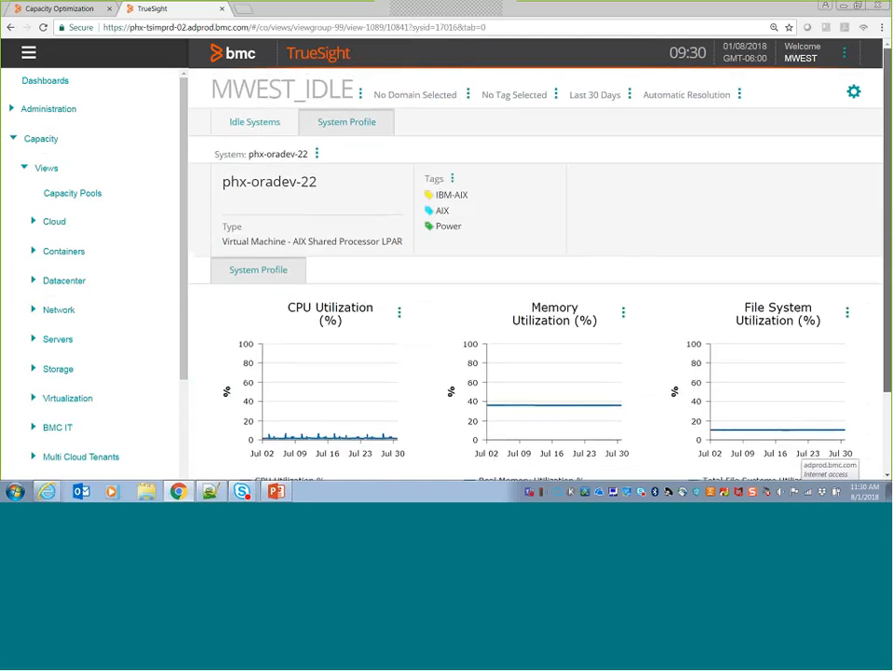
scroll(890, 184, "down", 1)
scroll(889, 183, "up", 1)
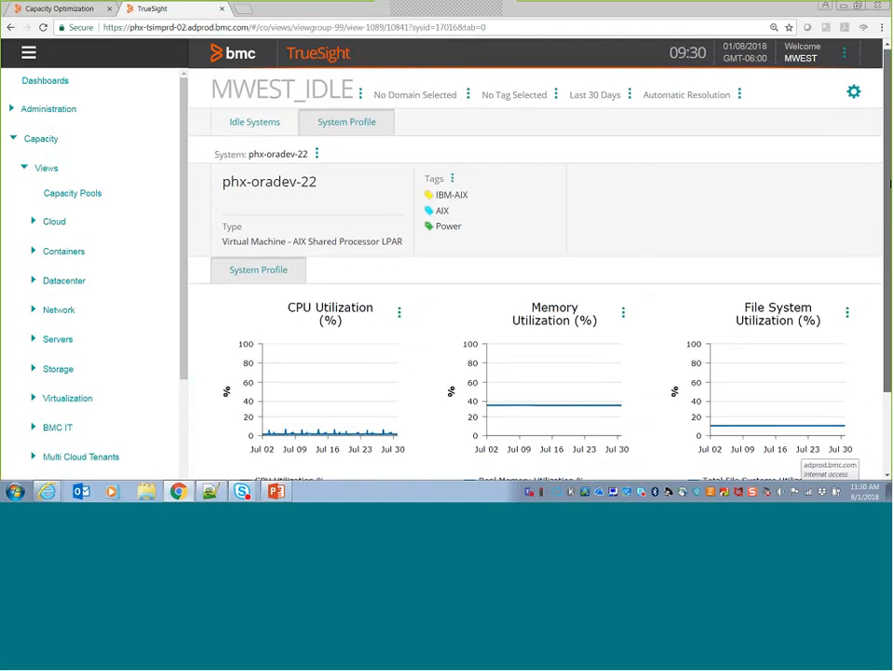
Edit the MWEST_IDLE view so the System Profile page is displayed in fullscreen instead of as a tab, and save the view
left_click(853, 91)
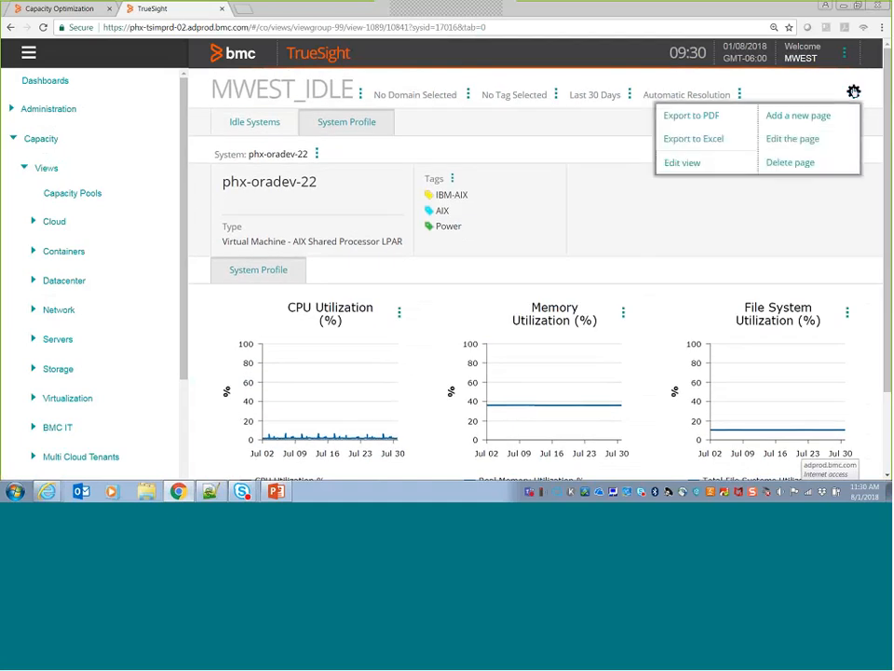
left_click(707, 167)
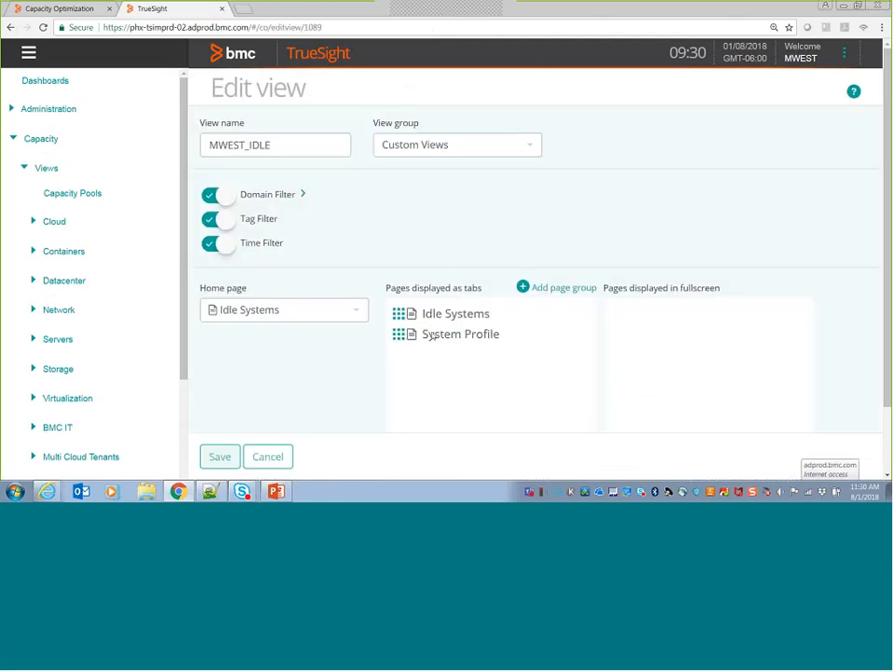
left_click_drag(432, 338, 627, 313)
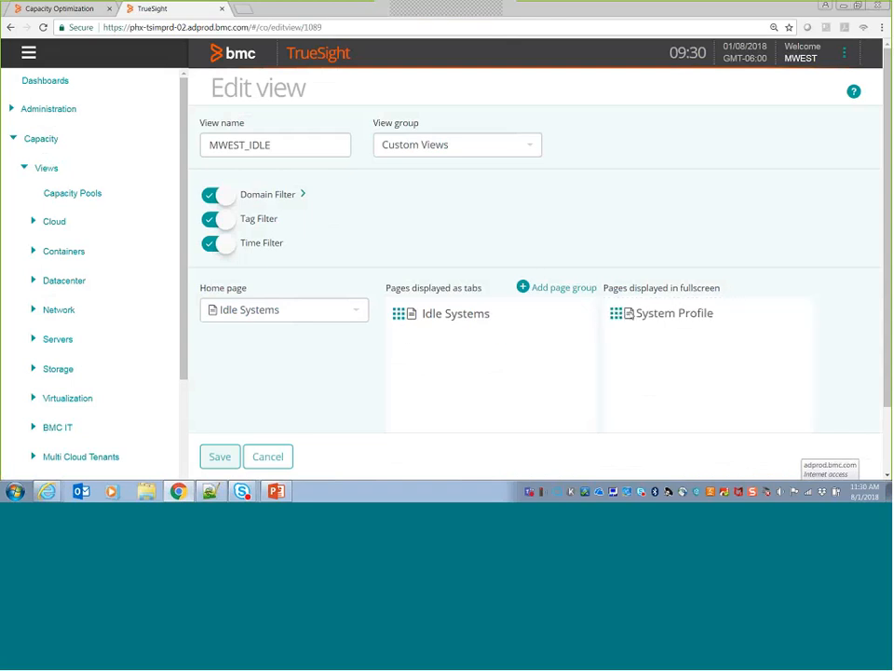
left_click(220, 457)
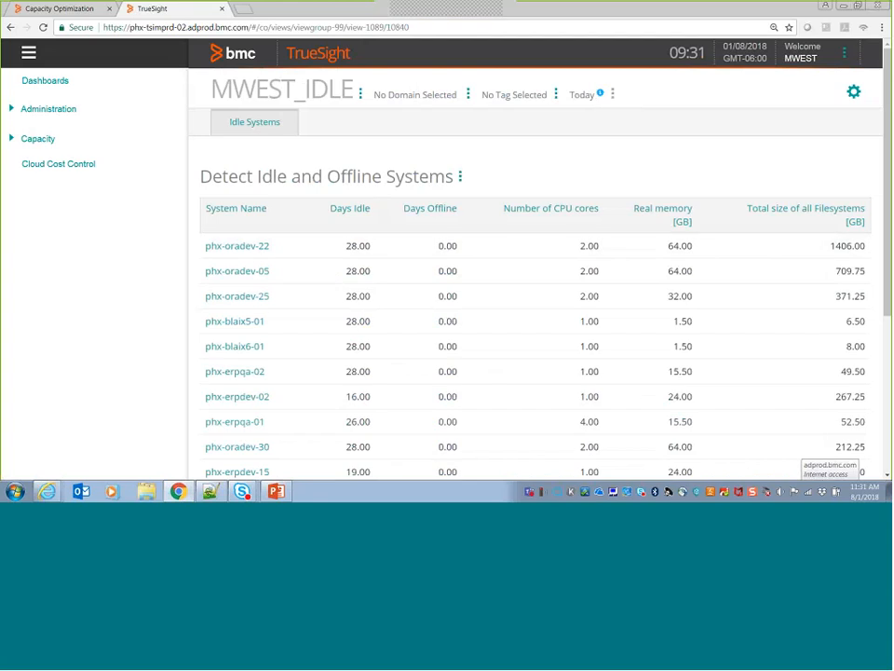
Check the fullscreen System Profile charts through the phx-oradev-22 link and return to the Idle Systems table
left_click(250, 246)
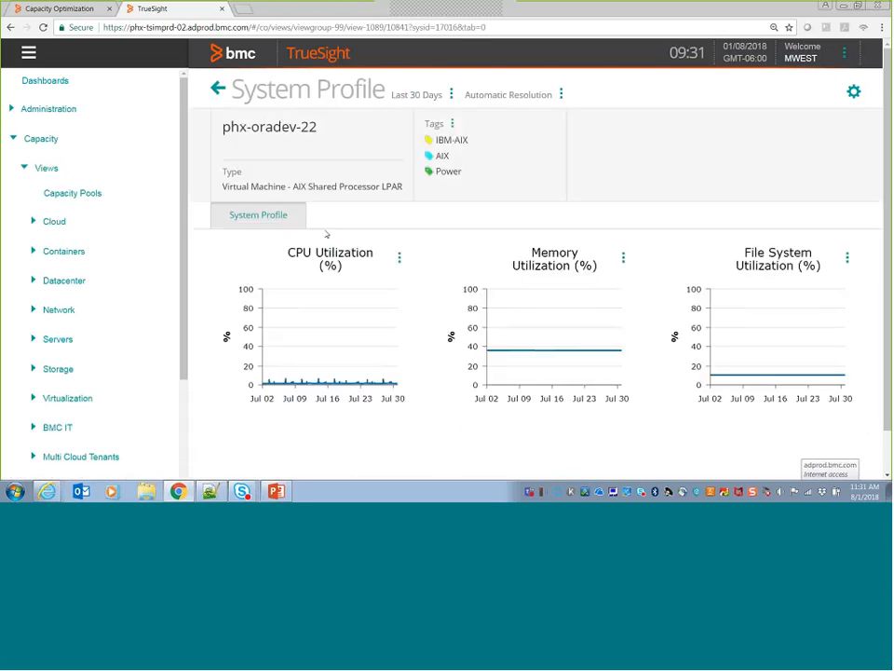
left_click(219, 91)
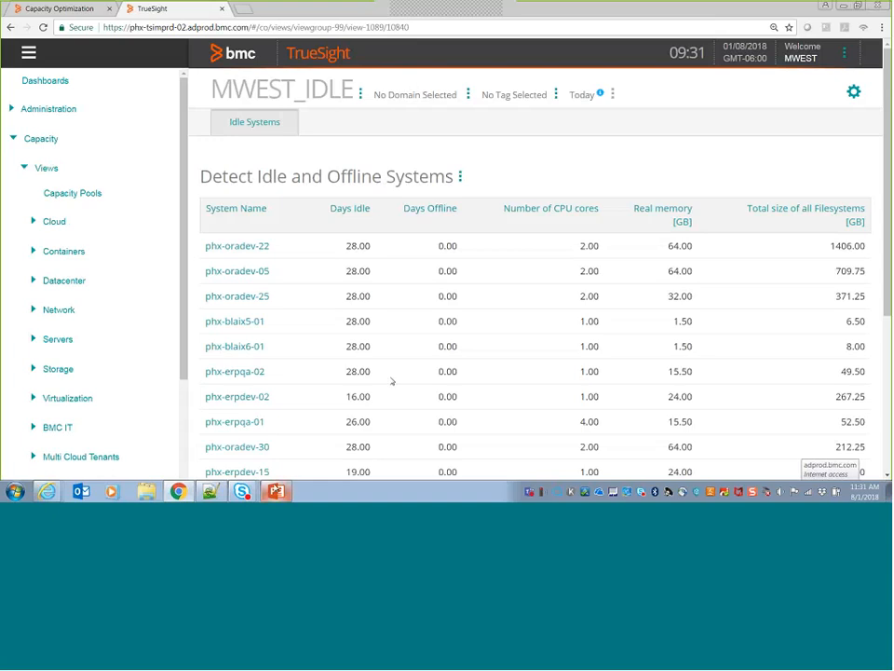
Switch to the Capacity Views Best Practices presentation in PowerPoint and start the slide show from the Other Templates slide
left_click(276, 490)
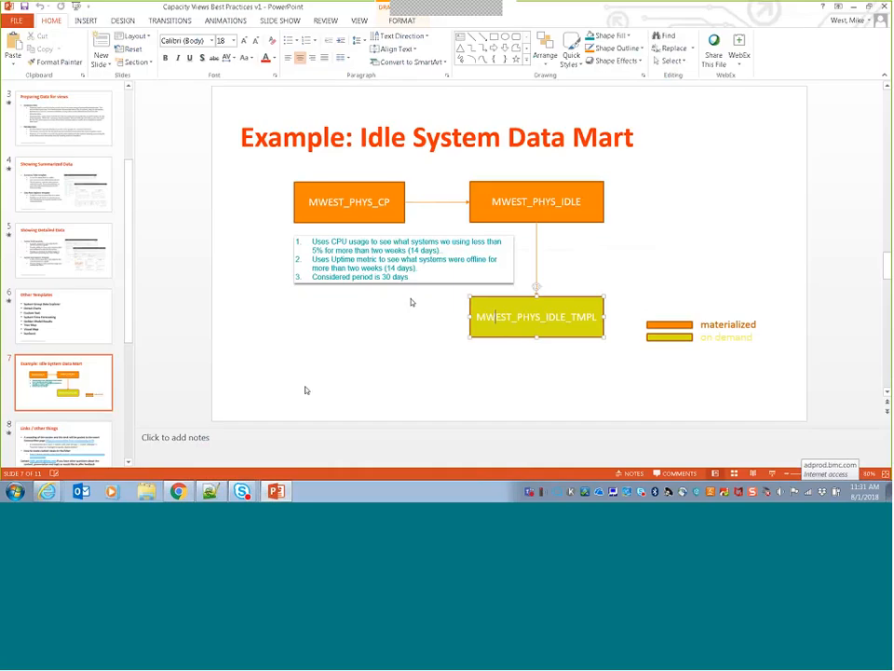
key("alt+Tab")
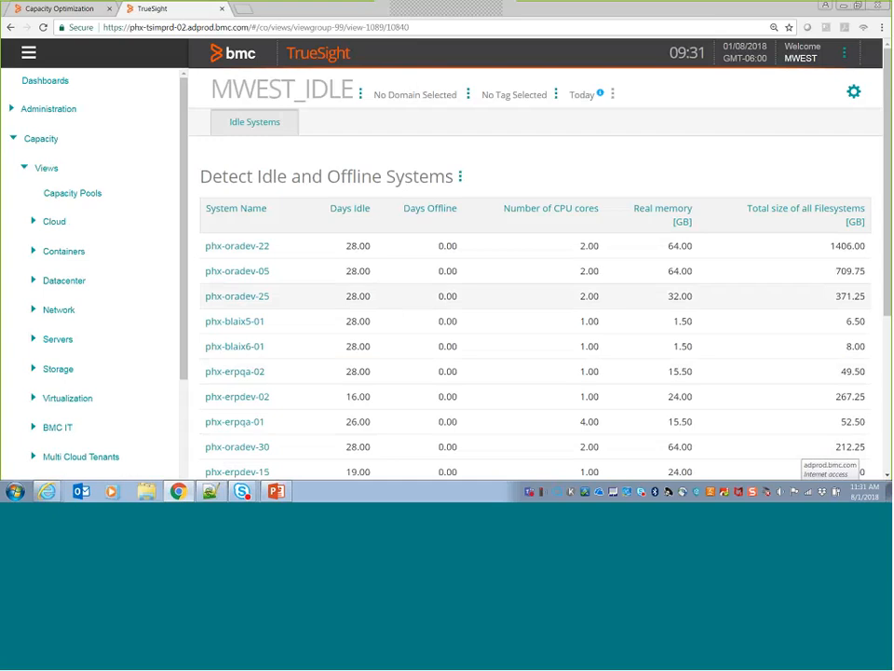
key("alt+Tab")
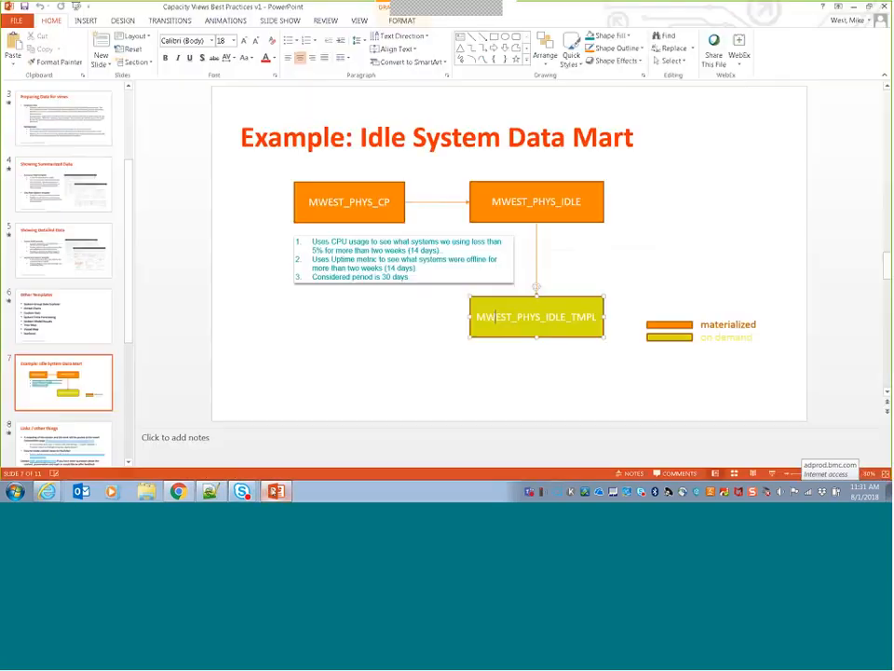
left_click(57, 321)
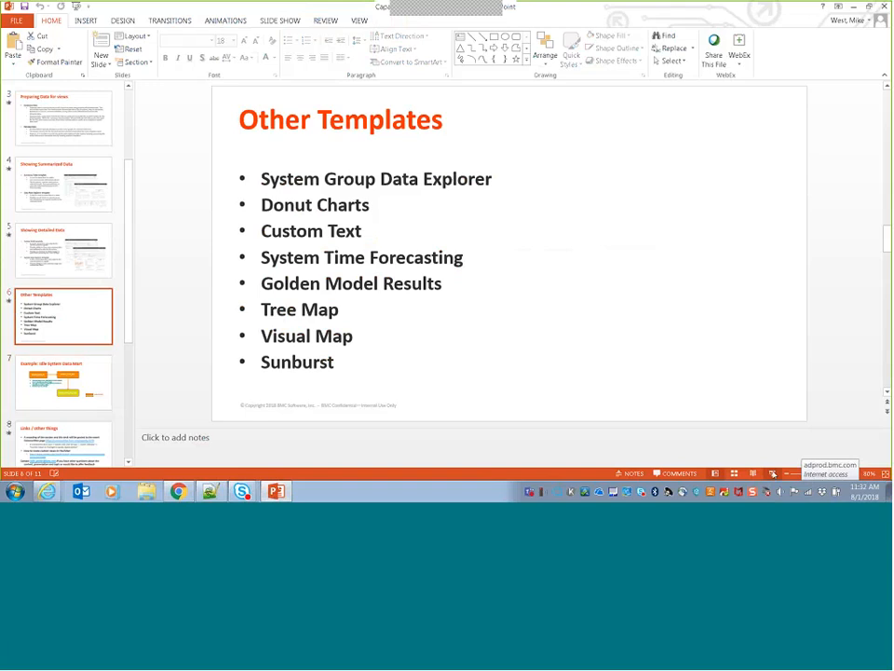
left_click(772, 473)
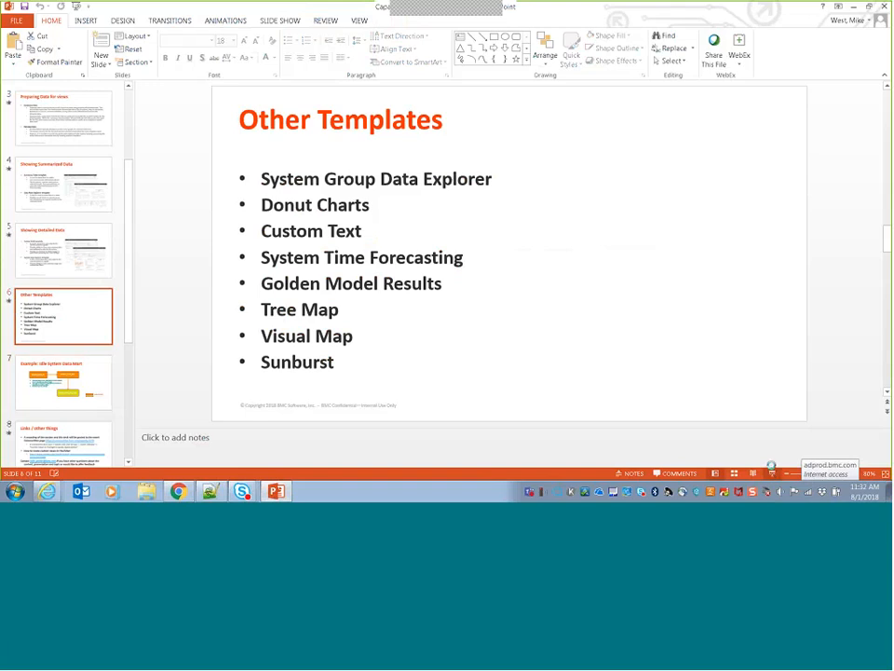